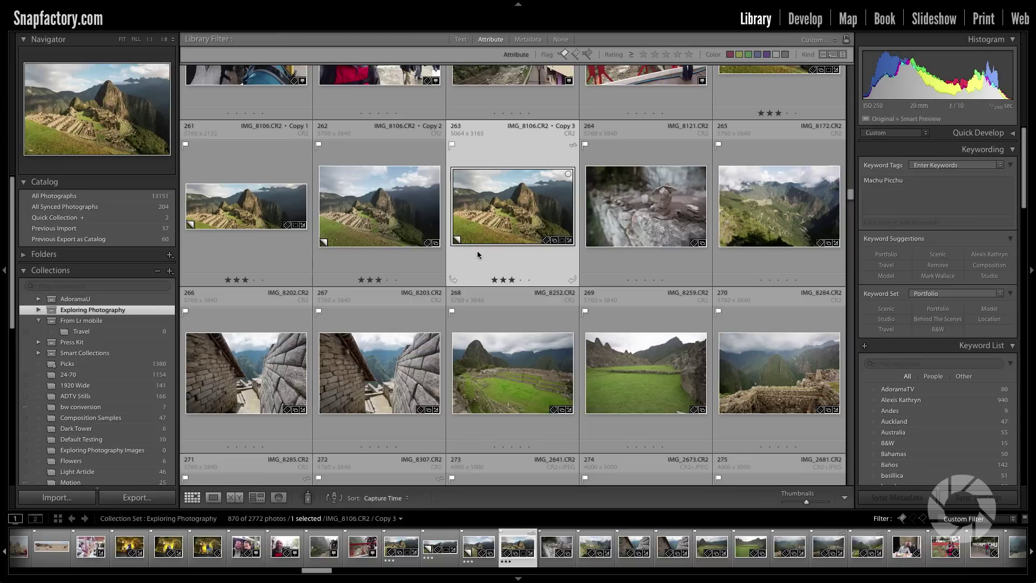
Try the D, R, W, G and Tab single-key shortcuts across Develop and Library.
{"action": "key", "text": "d"}
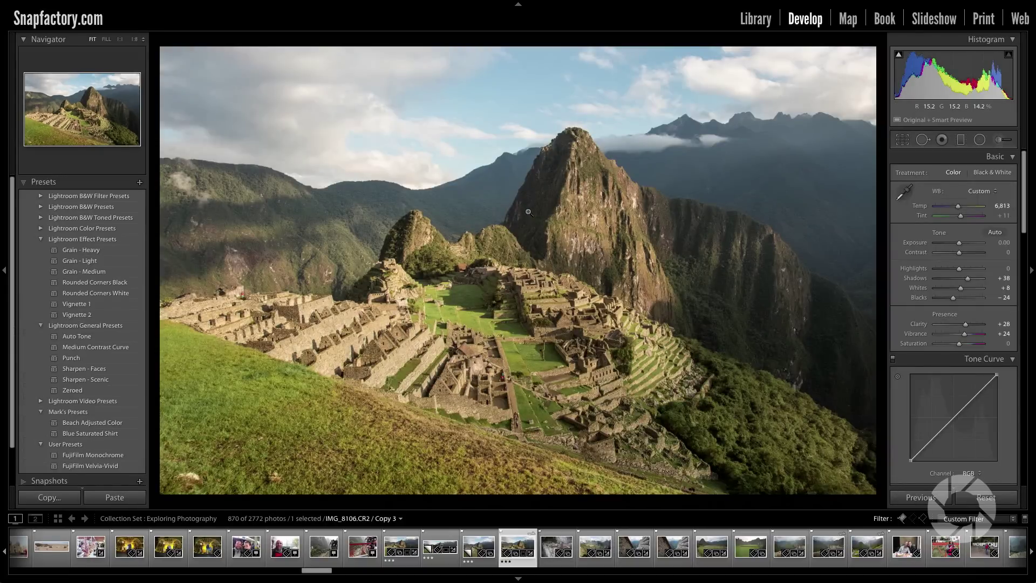
{"action": "key", "text": "r"}
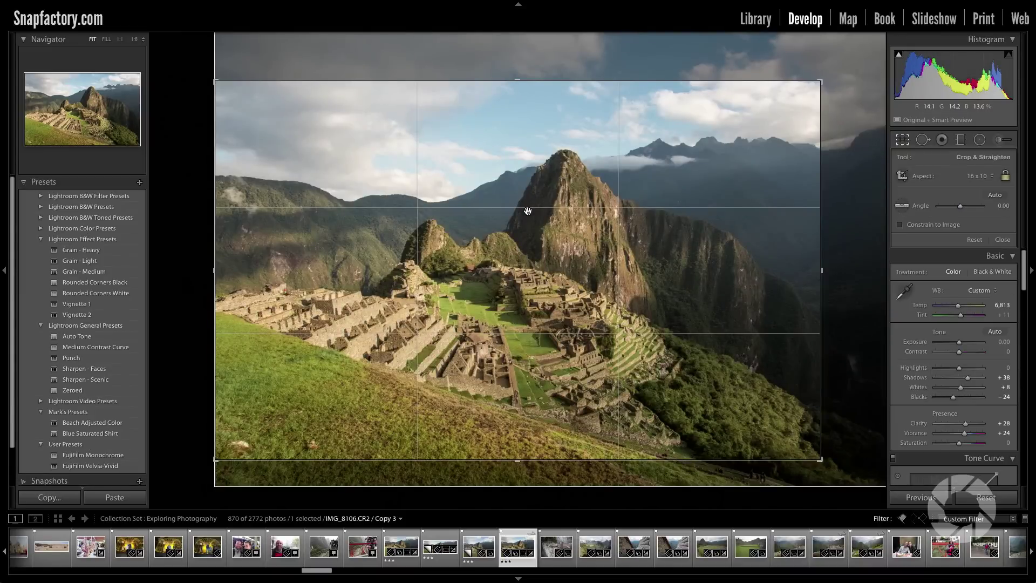
{"action": "key", "text": "r"}
{"action": "key", "text": "w"}
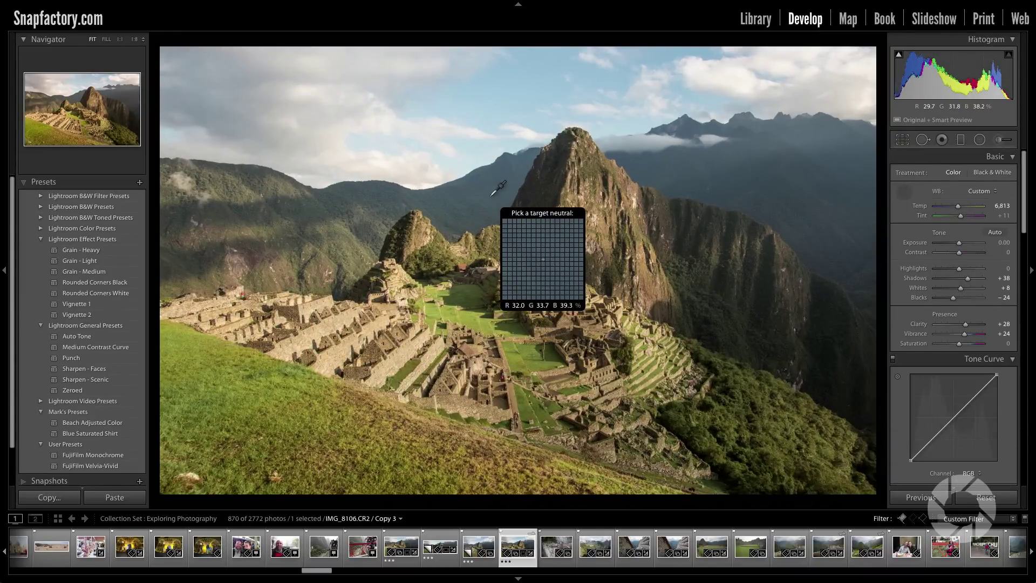
{"action": "key", "text": "g"}
{"action": "key", "text": "Tab"}
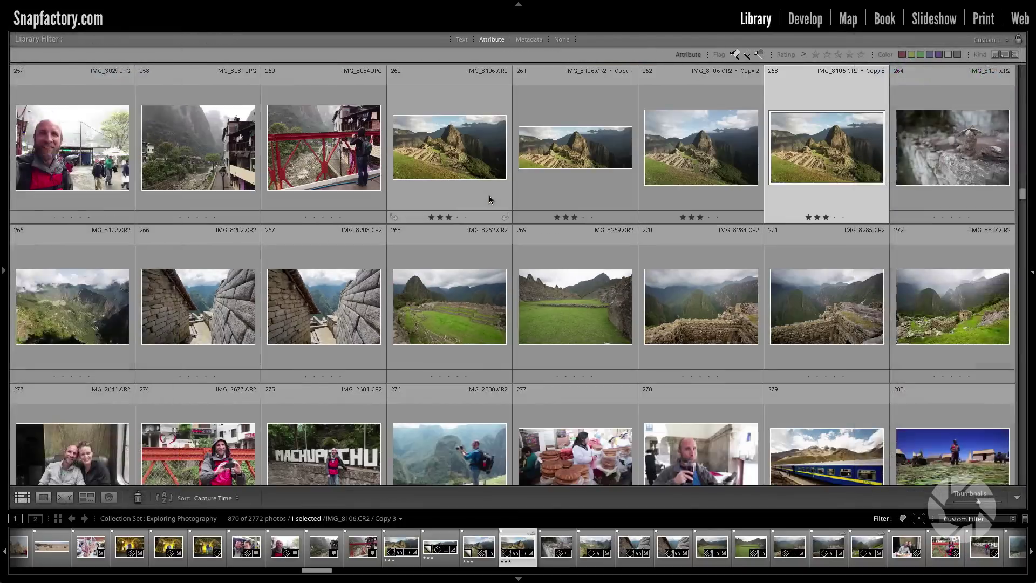
{"action": "key", "text": "Tab"}
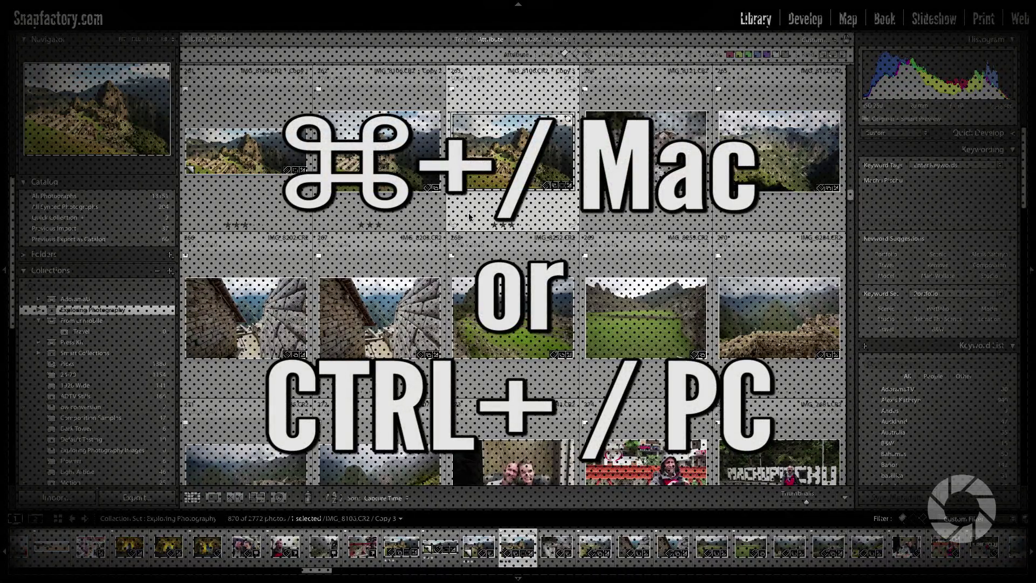
Show and dismiss the Library, then the Develop, keyboard shortcut lists with Cmd+/.
{"action": "key", "text": "super+slash"}
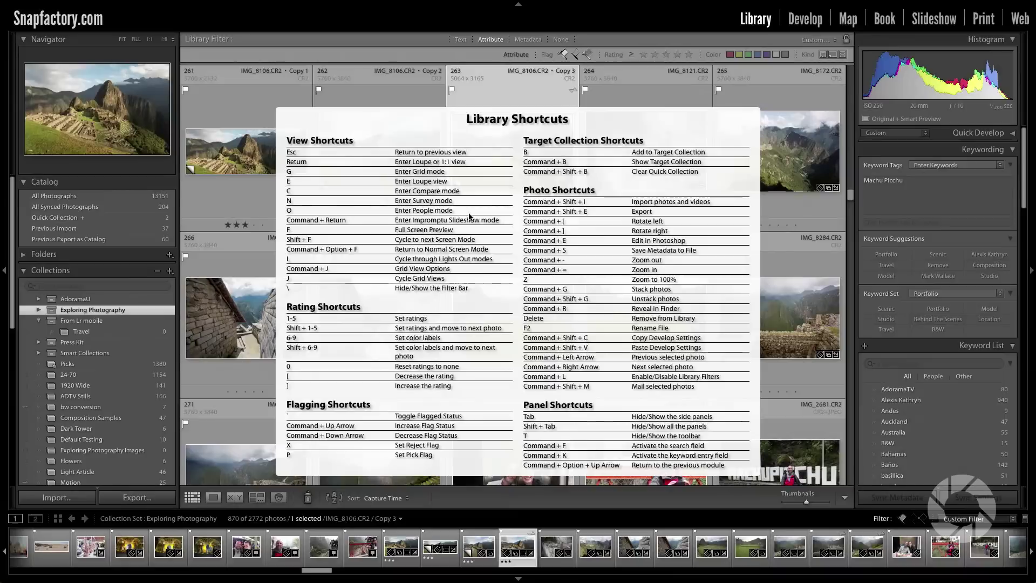
{"action": "left_click", "coordinate": [606, 125]}
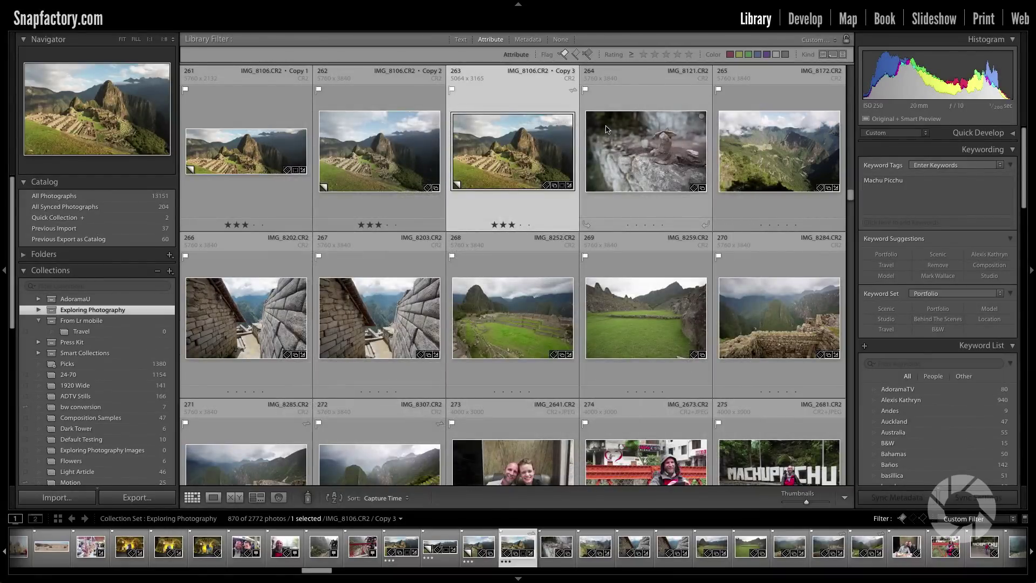
{"action": "left_click", "coordinate": [805, 22]}
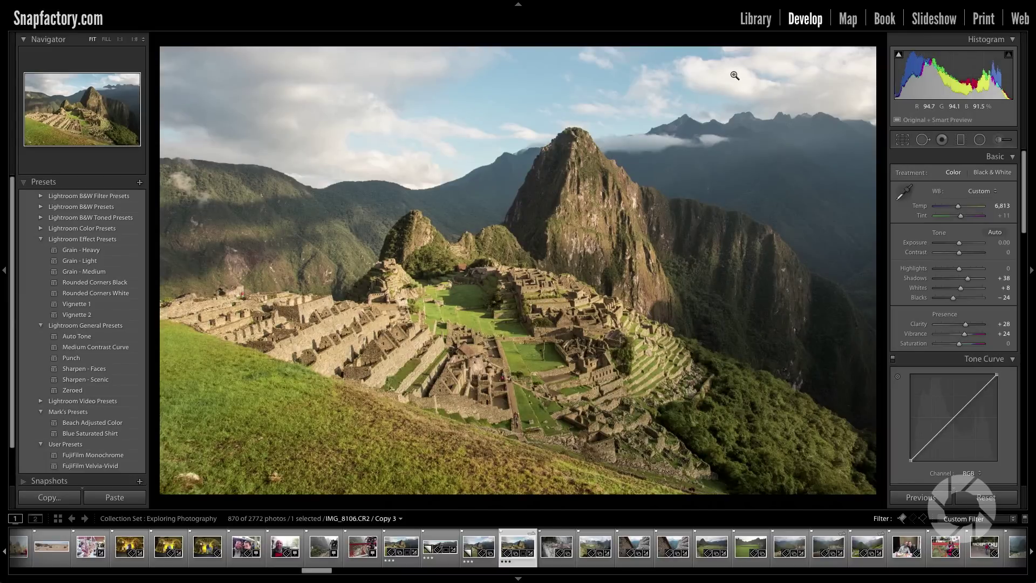
{"action": "key", "text": "super+slash"}
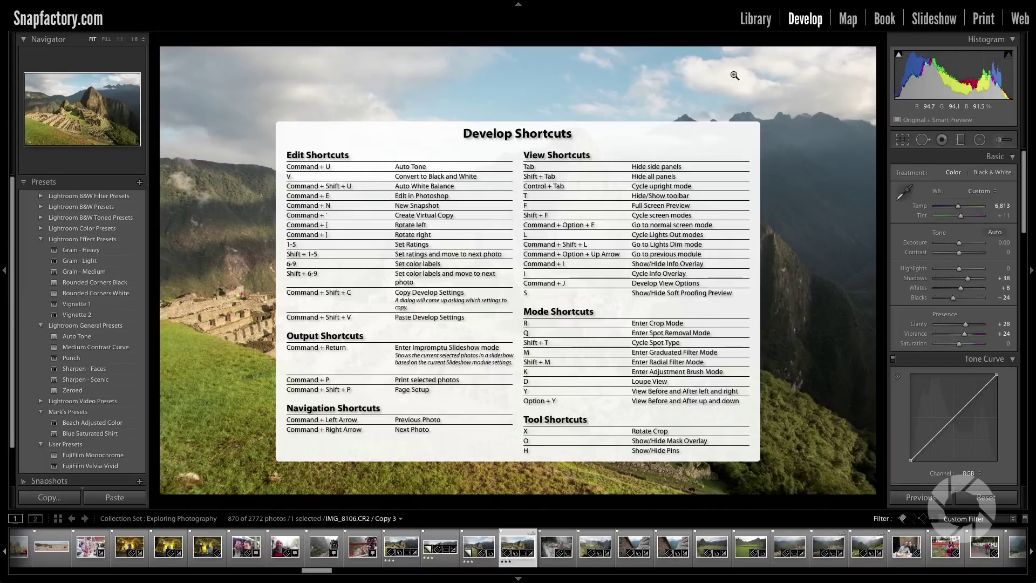
{"action": "left_click", "coordinate": [631, 134]}
Bring up the Develop Module Shortcuts list from the Help menu.
{"action": "mouse_move", "coordinate": [340, 3]}
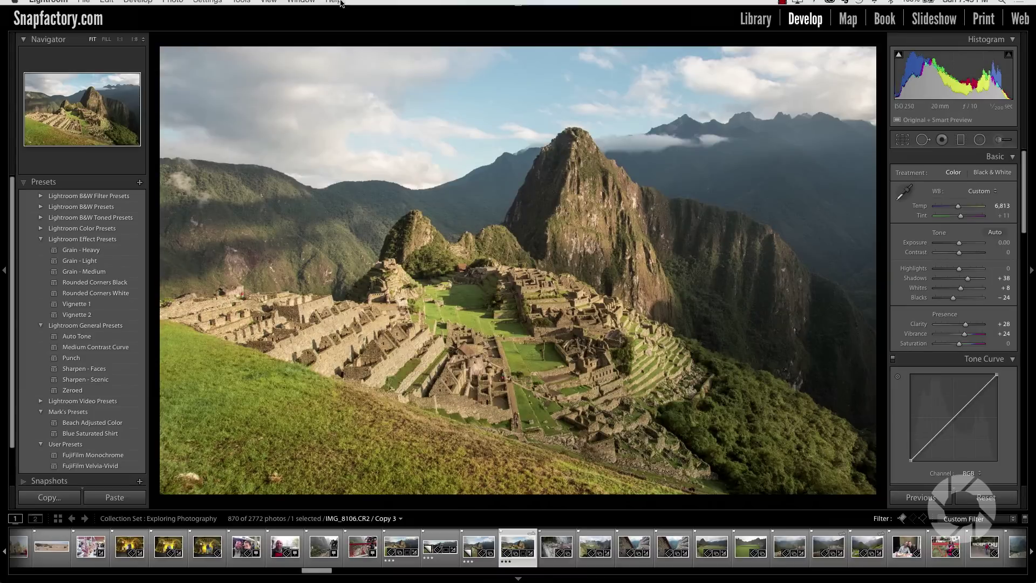
{"action": "left_click", "coordinate": [334, 5]}
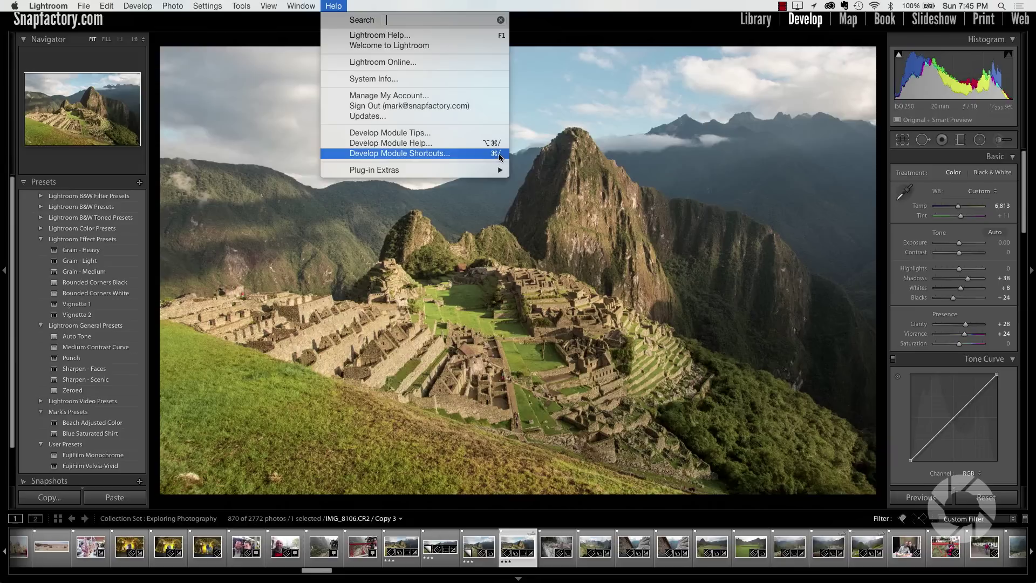
{"action": "left_click", "coordinate": [499, 155]}
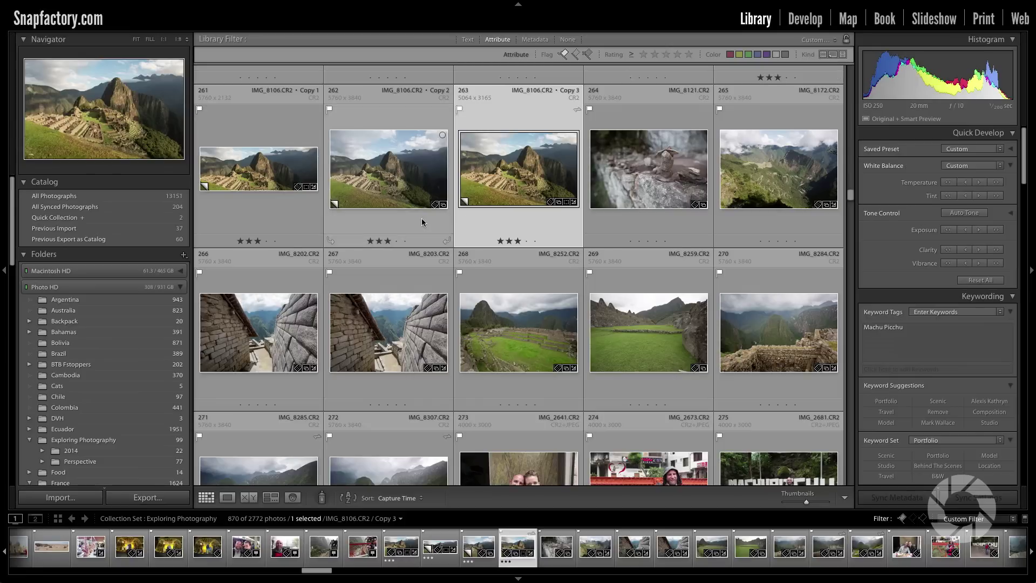
Hide all panels, restore the side panels, then drag the left panel's edge narrower.
{"action": "key", "text": "shift+Tab"}
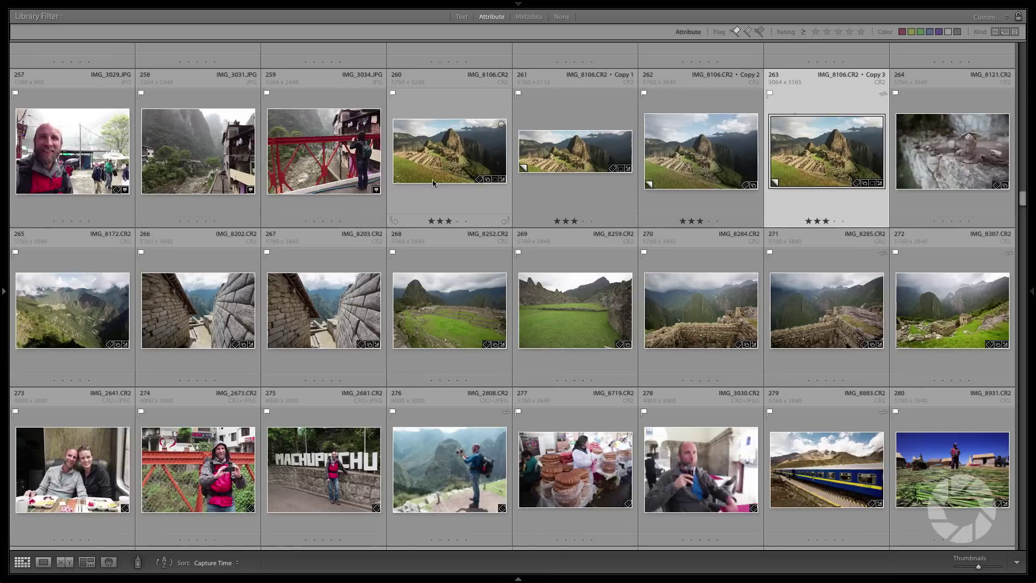
{"action": "key", "text": "Tab"}
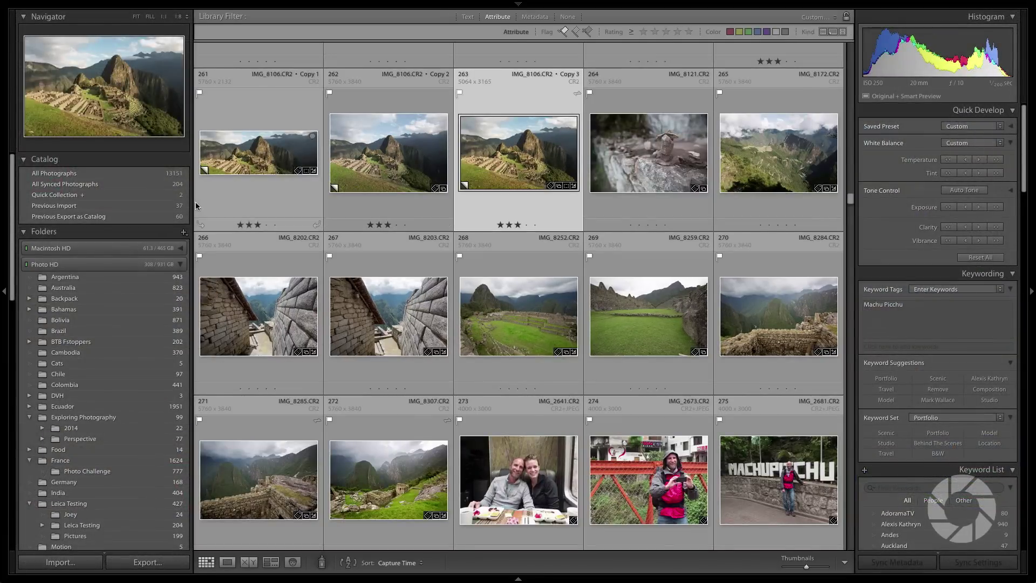
{"action": "left_click_drag", "start_coordinate": [191, 207], "coordinate": [215, 216]}
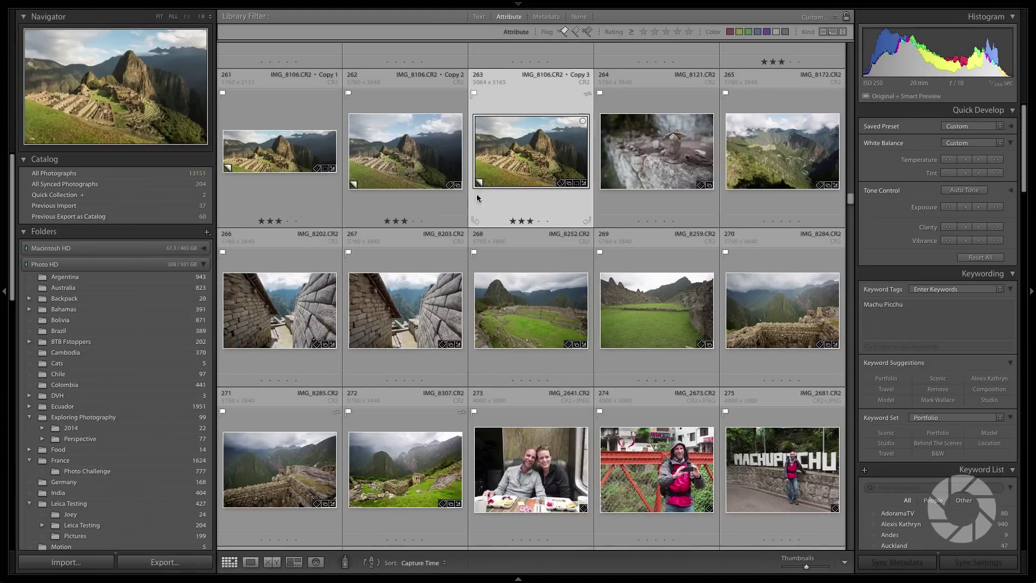
Collapse all left panel sections, then expand Folders and Catalog individually.
{"action": "right_click", "coordinate": [144, 162]}
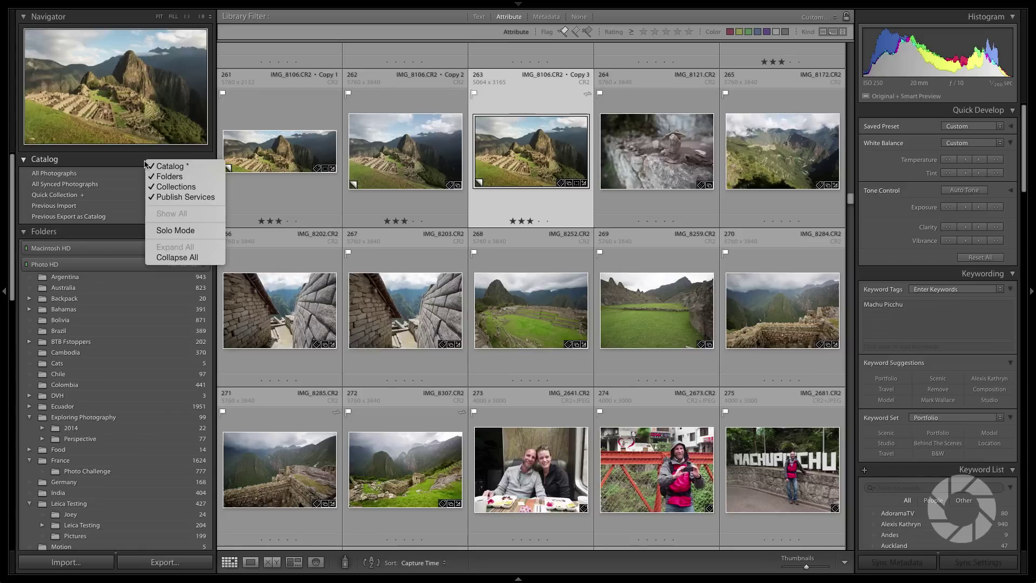
{"action": "left_click", "coordinate": [176, 257]}
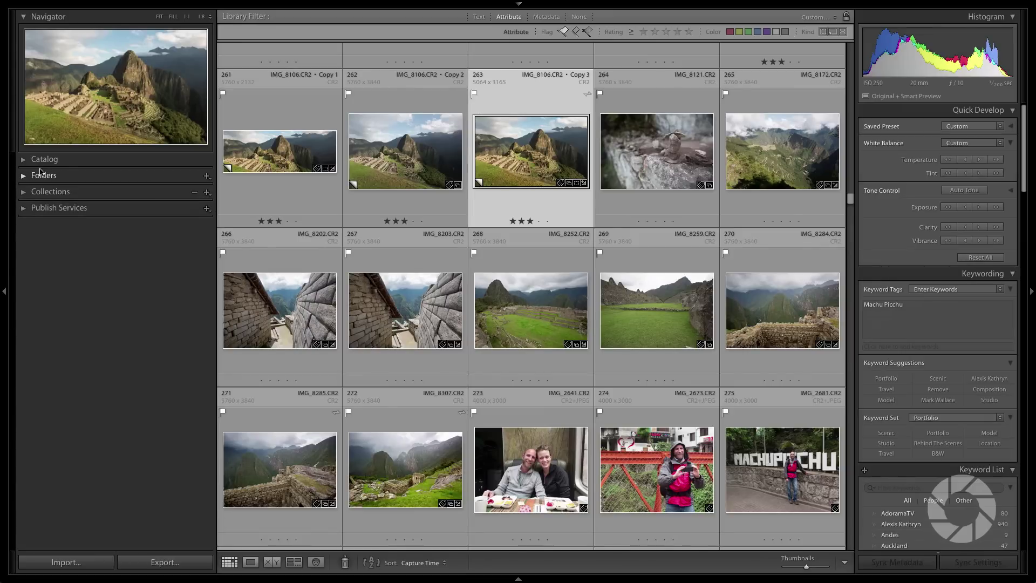
{"action": "left_click", "coordinate": [24, 194]}
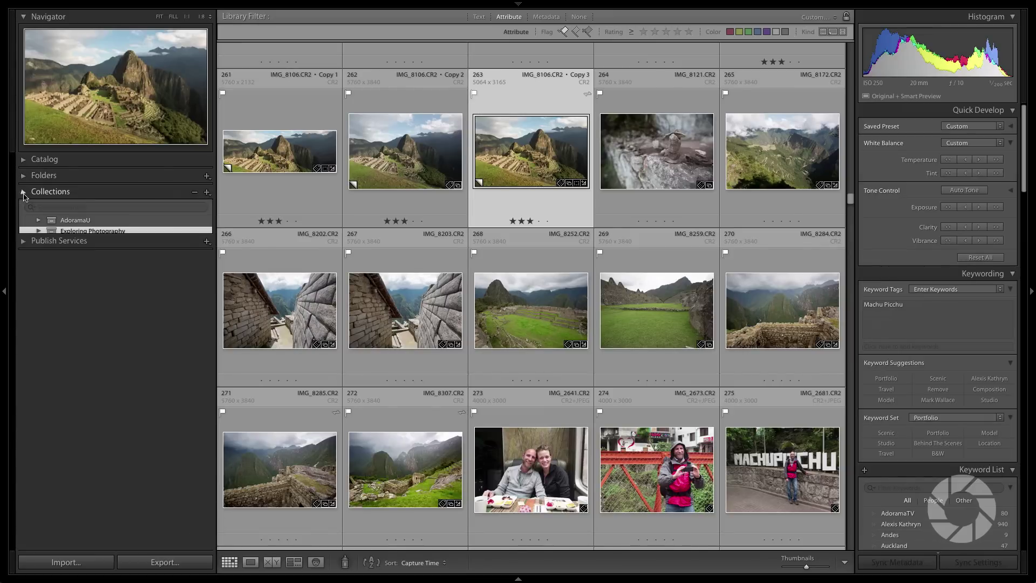
{"action": "left_click", "coordinate": [24, 192]}
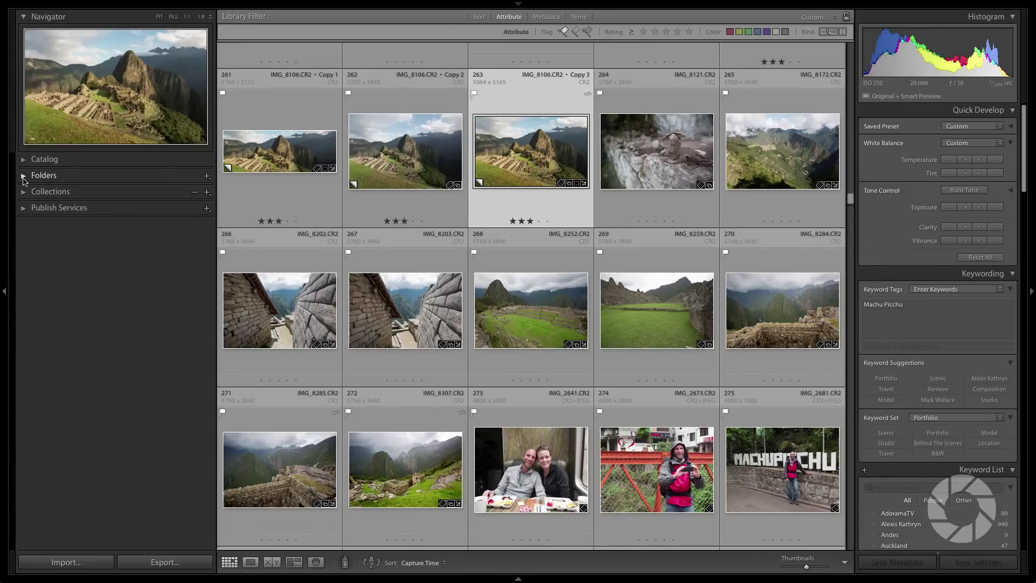
{"action": "left_click", "coordinate": [23, 177]}
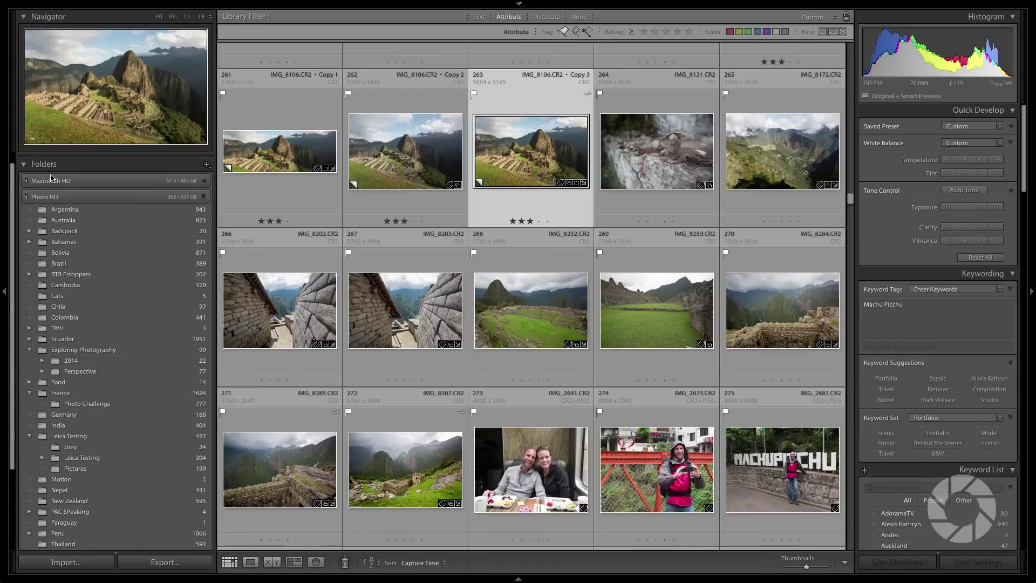
{"action": "left_click", "coordinate": [25, 160]}
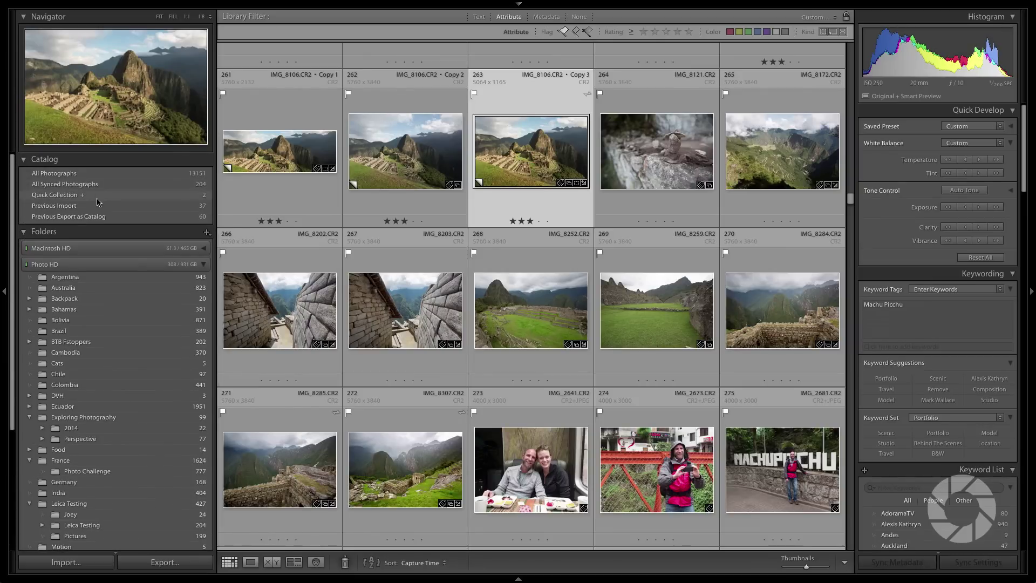
Expand all left sections, then use Solo Mode to open Catalog, then Publish Services.
{"action": "right_click", "coordinate": [99, 163]}
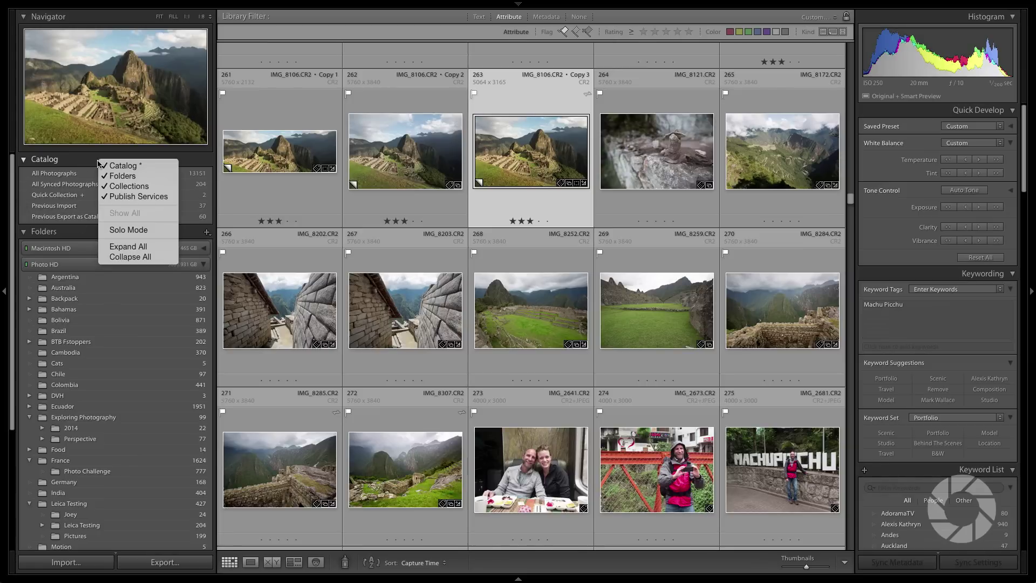
{"action": "left_click", "coordinate": [138, 247]}
{"action": "scroll", "coordinate": [98, 282], "scroll_direction": "down", "scroll_amount": 15}
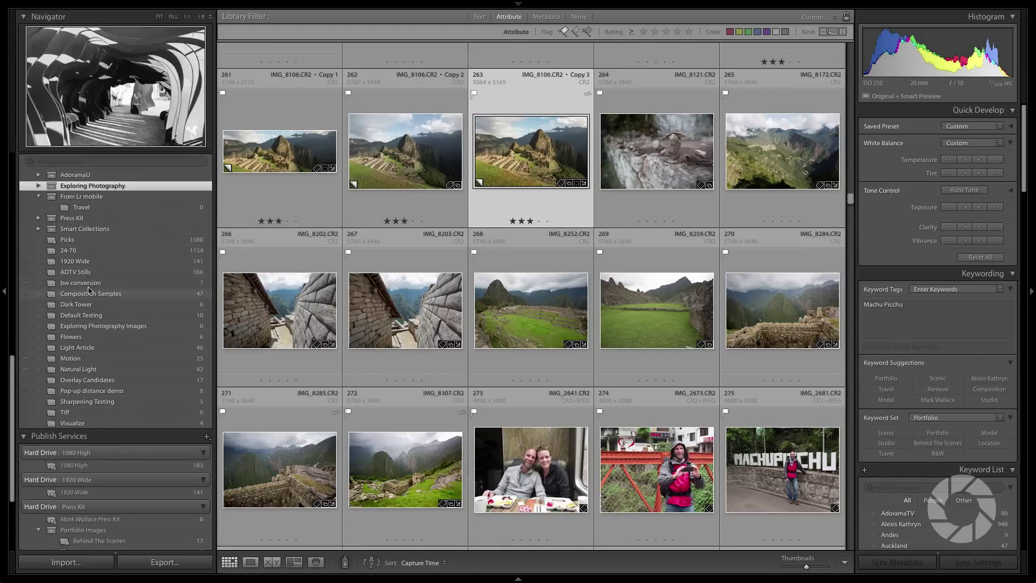
{"action": "scroll", "coordinate": [98, 282], "scroll_direction": "up", "scroll_amount": 15}
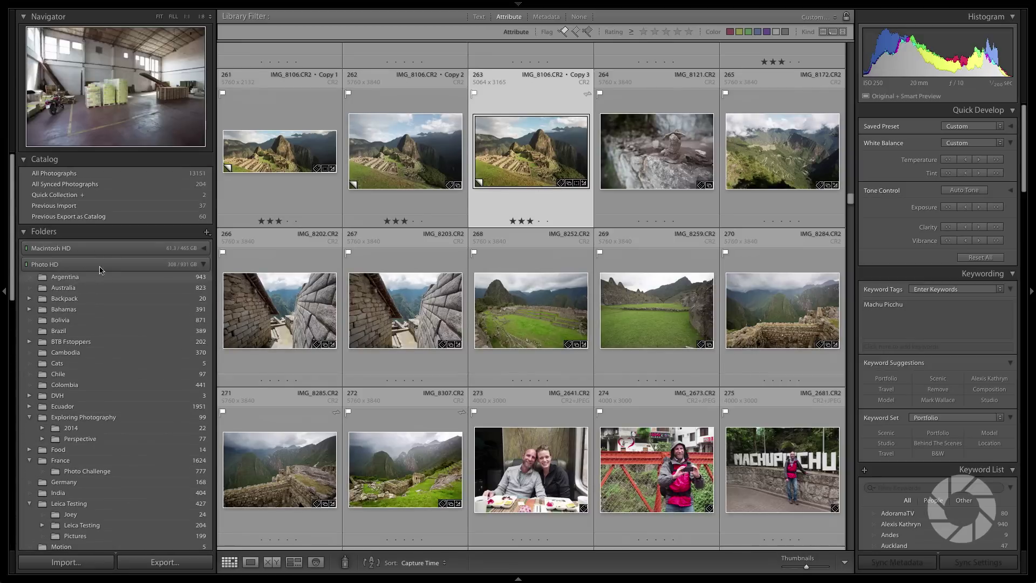
{"action": "right_click", "coordinate": [99, 233]}
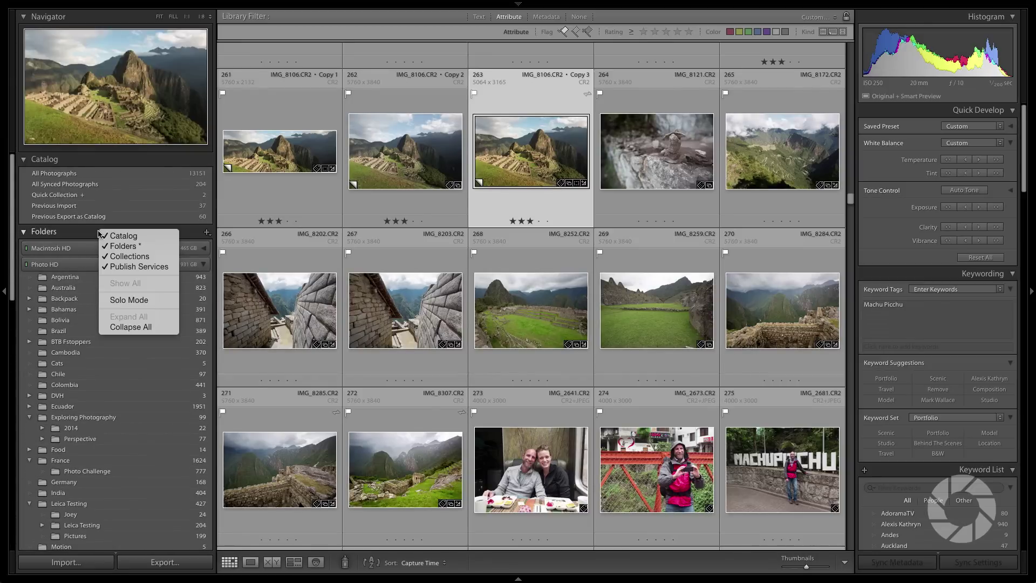
{"action": "left_click", "coordinate": [140, 300]}
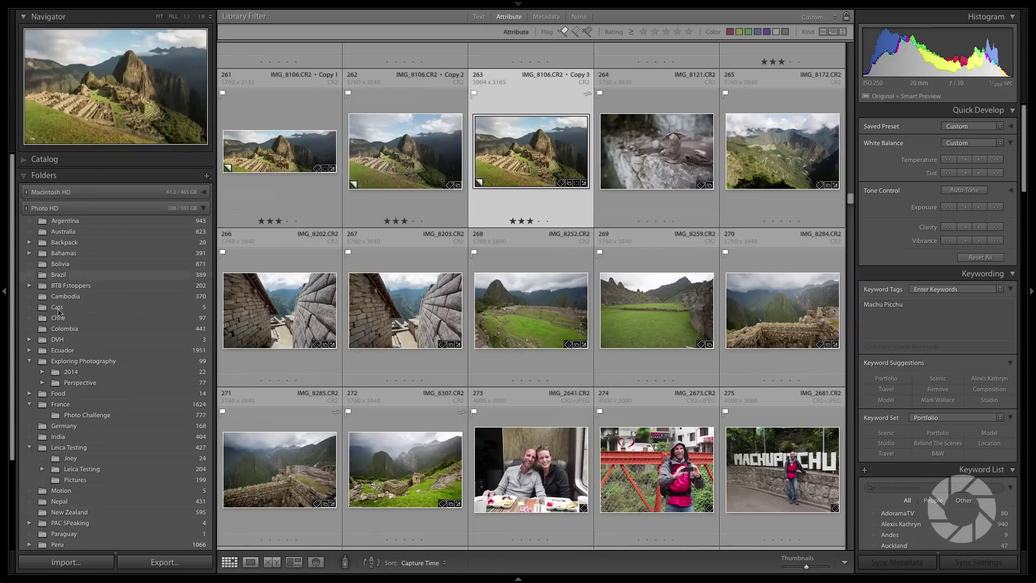
{"action": "left_click", "coordinate": [24, 162]}
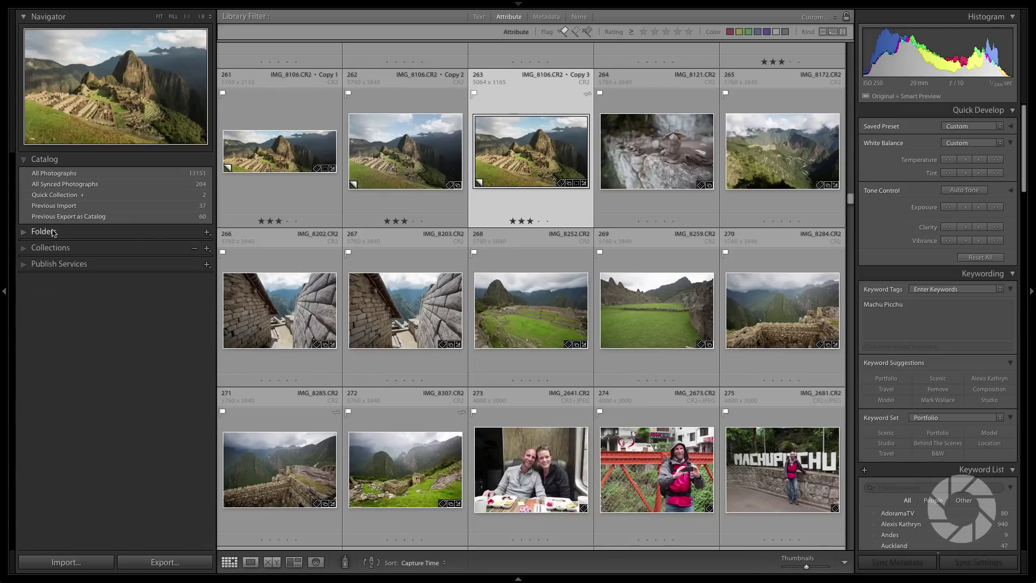
{"action": "left_click", "coordinate": [23, 266]}
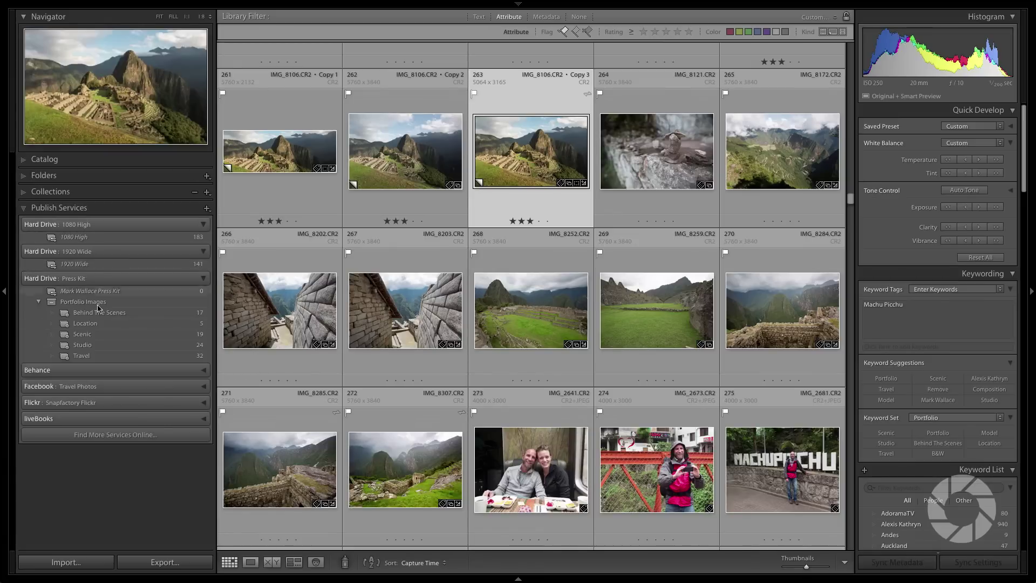
Turn Solo Mode off, expand Catalog beside Publish Services, and open the photo in Develop.
{"action": "right_click", "coordinate": [62, 211]}
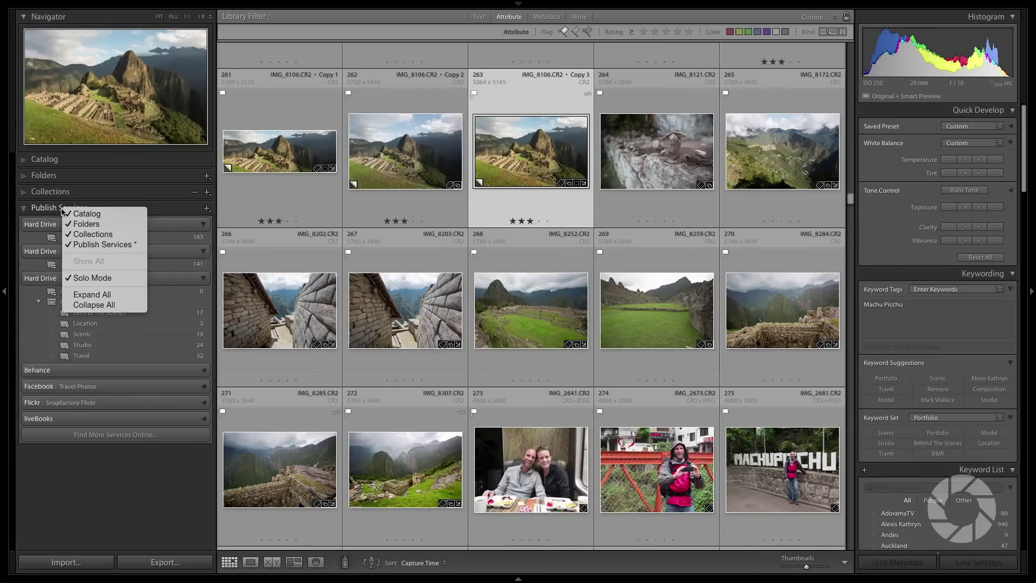
{"action": "left_click", "coordinate": [118, 278]}
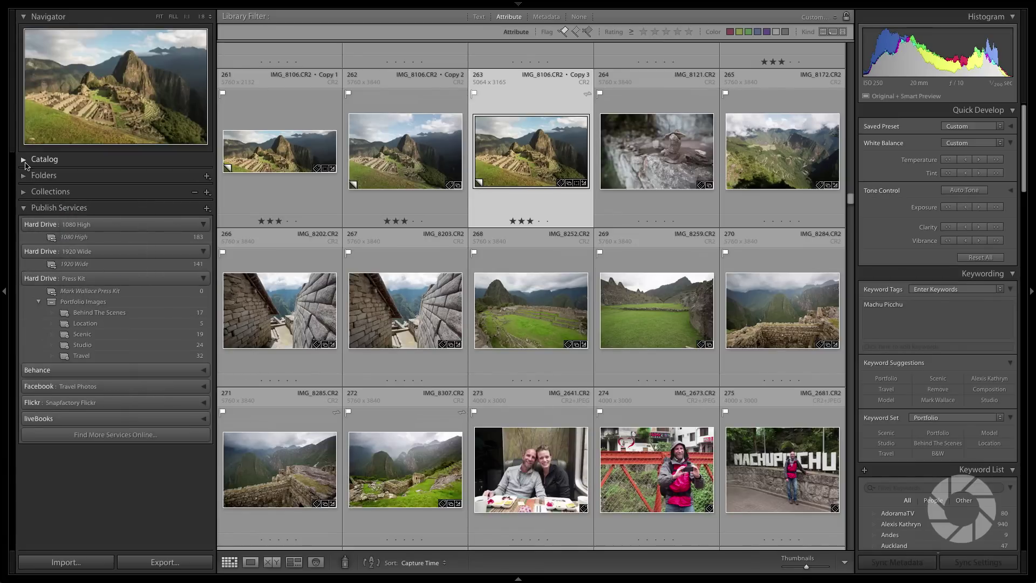
{"action": "left_click", "coordinate": [27, 160]}
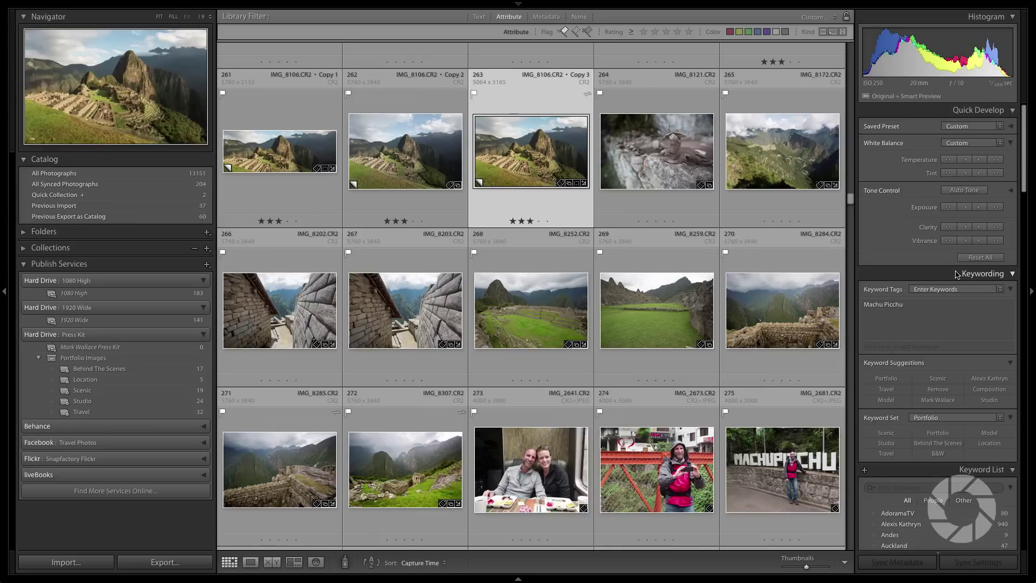
{"action": "key", "text": "d"}
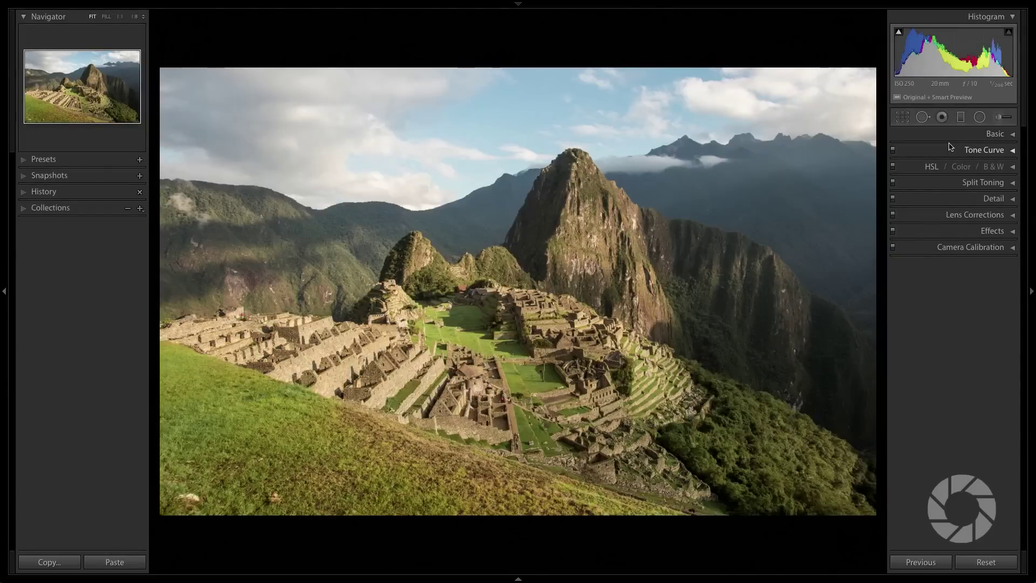
Expand Effects and Lens Corrections, try Solo Mode on and off, then collapse Lens Corrections.
{"action": "left_click", "coordinate": [1006, 231]}
{"action": "left_click", "coordinate": [1010, 216]}
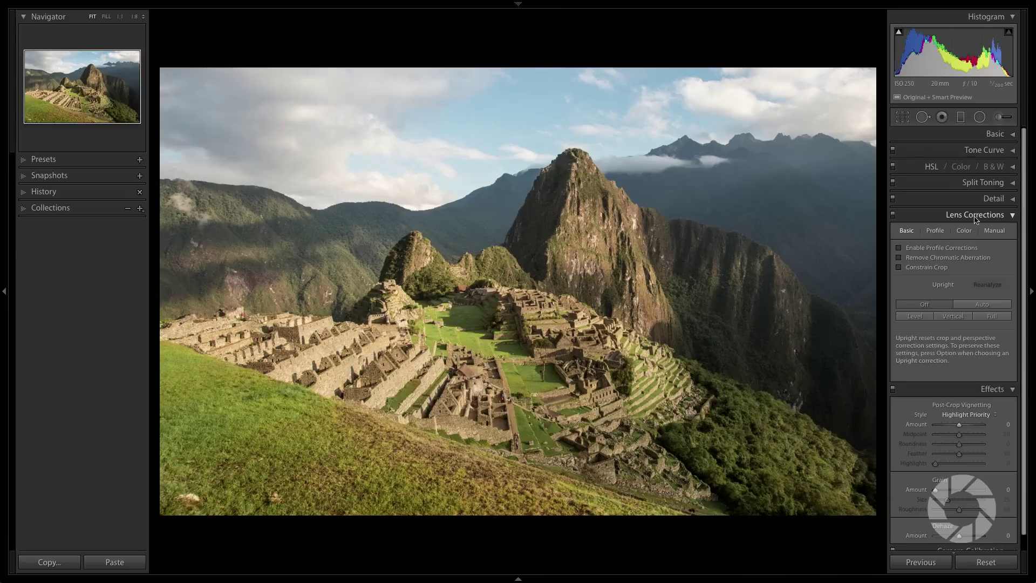
{"action": "right_click", "coordinate": [937, 214]}
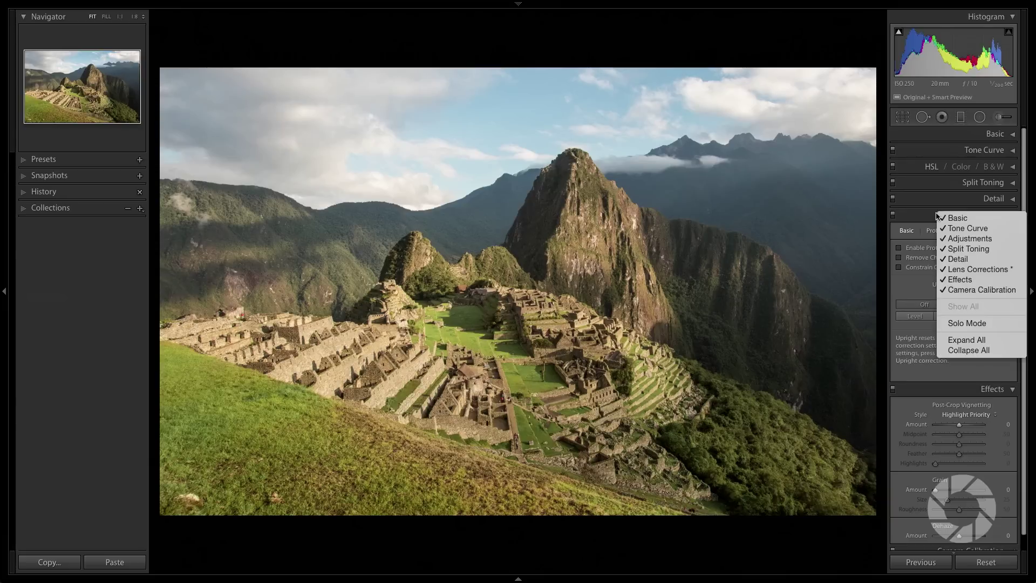
{"action": "left_click", "coordinate": [966, 323]}
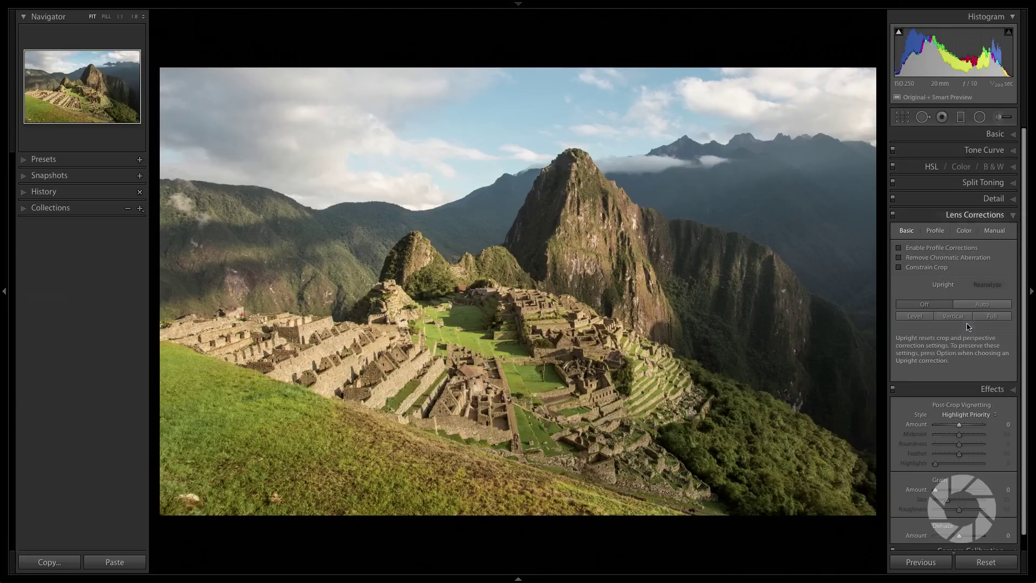
{"action": "left_click", "coordinate": [1012, 387]}
{"action": "left_click", "coordinate": [935, 216]}
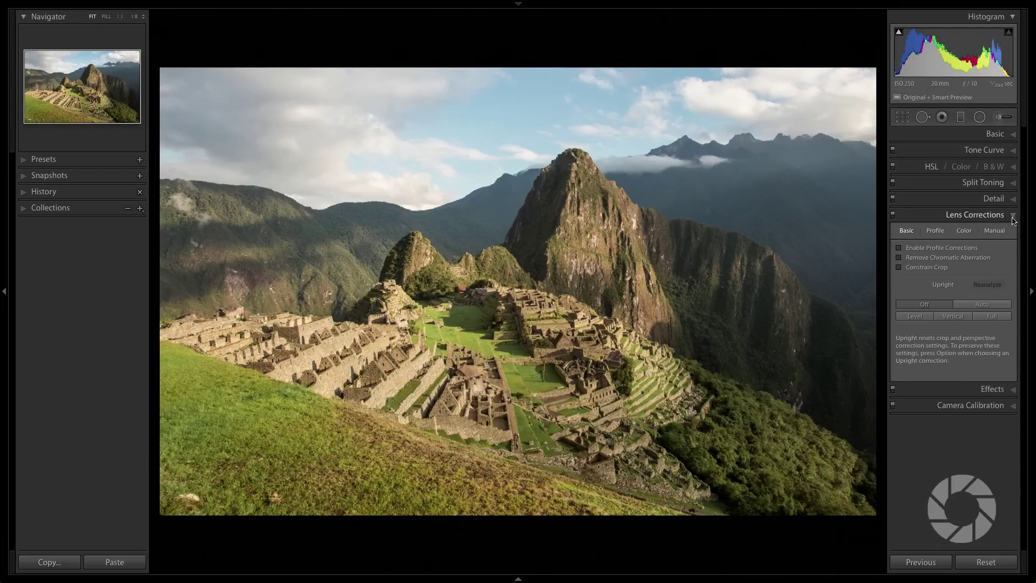
{"action": "right_click", "coordinate": [935, 218]}
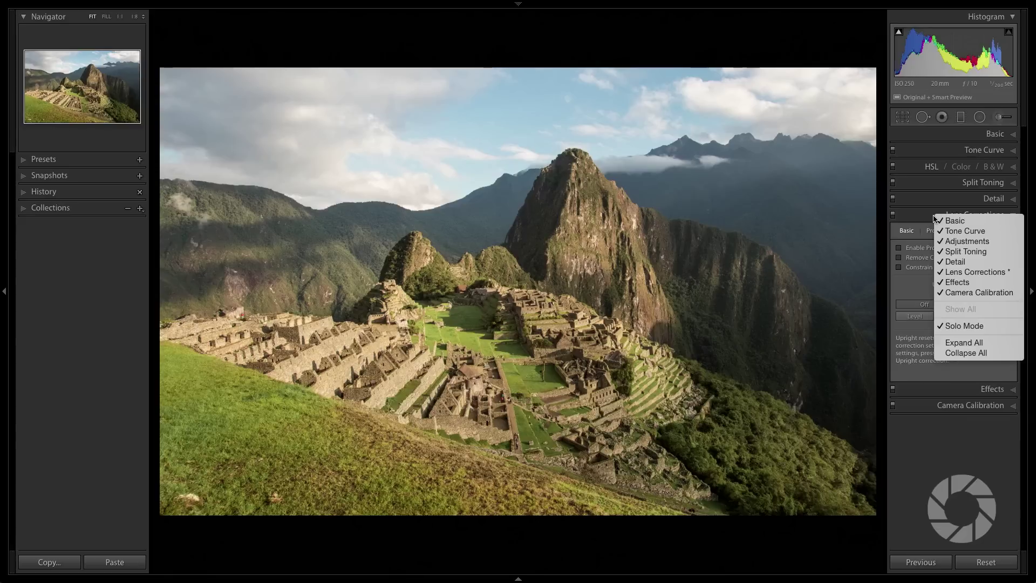
{"action": "left_click", "coordinate": [972, 327]}
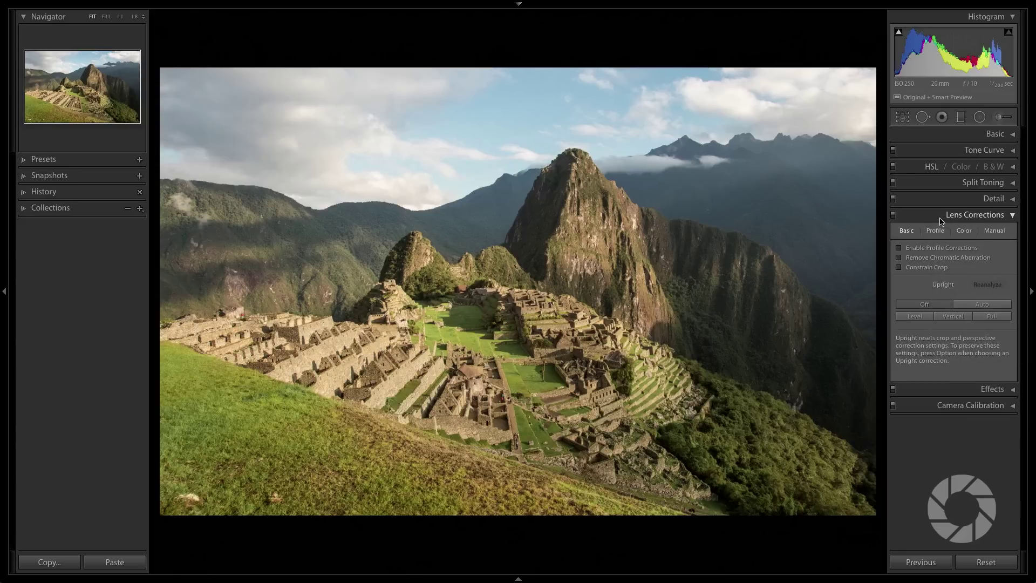
{"action": "left_click", "coordinate": [1012, 215]}
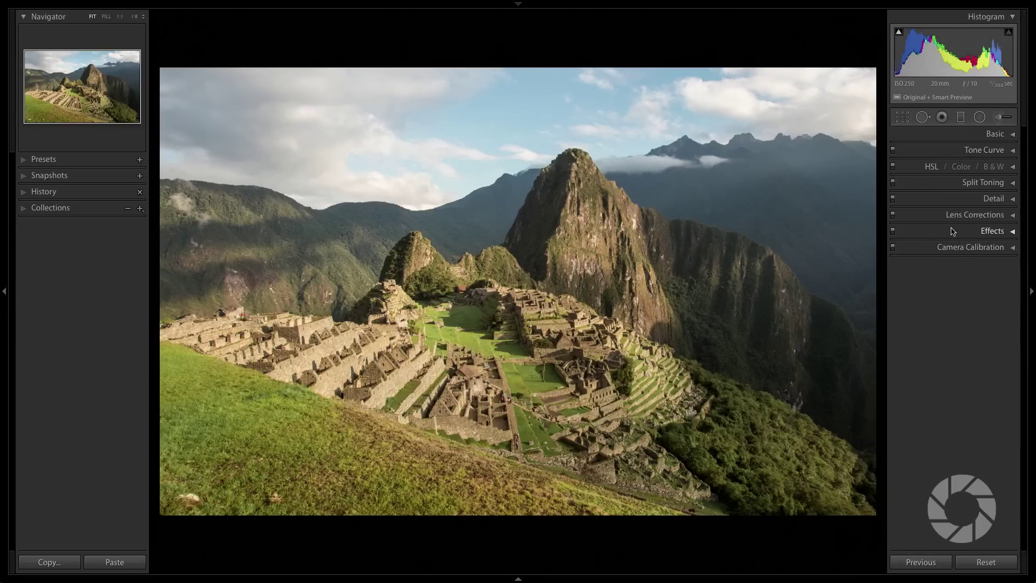
Hide the Effects and Camera Calibration panels, Show All again, and reveal the top module panel.
{"action": "right_click", "coordinate": [929, 232]}
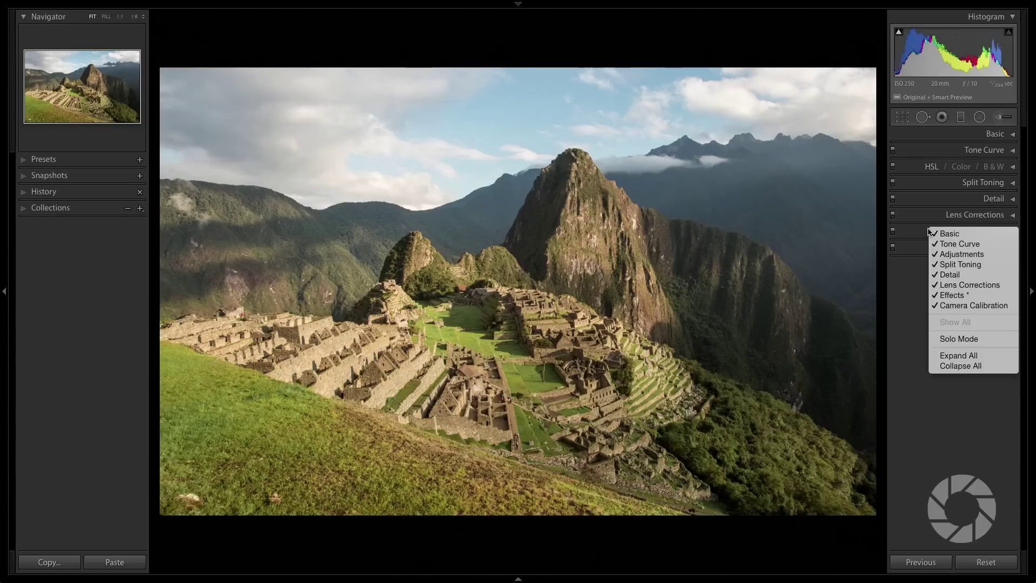
{"action": "left_click", "coordinate": [943, 300]}
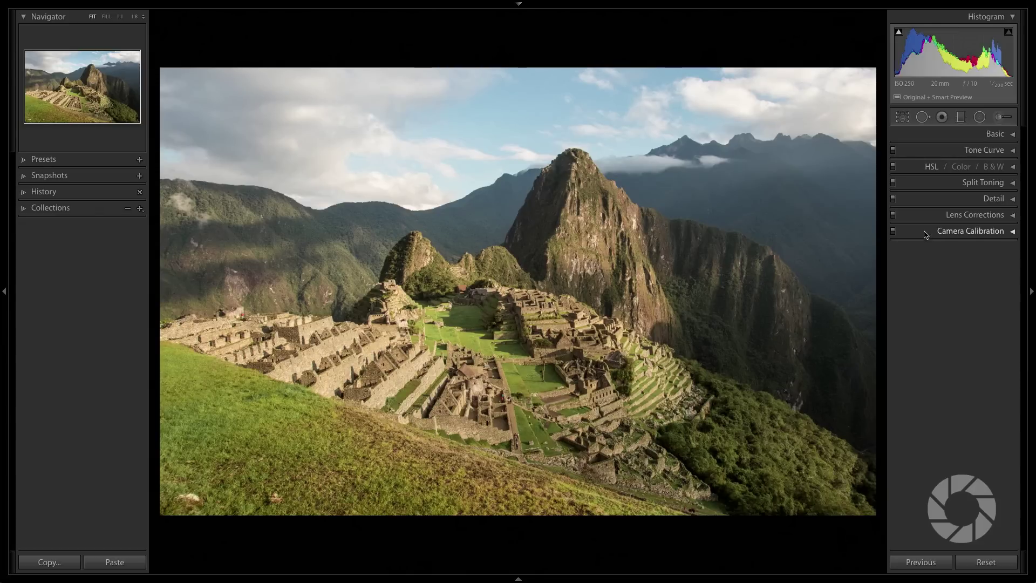
{"action": "right_click", "coordinate": [924, 233]}
{"action": "left_click", "coordinate": [958, 308]}
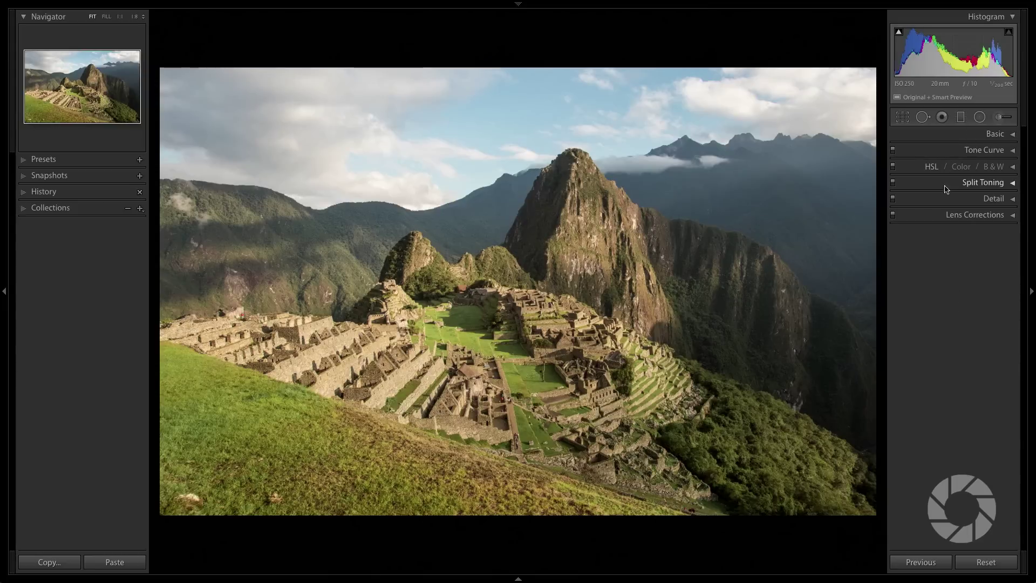
{"action": "right_click", "coordinate": [924, 217]}
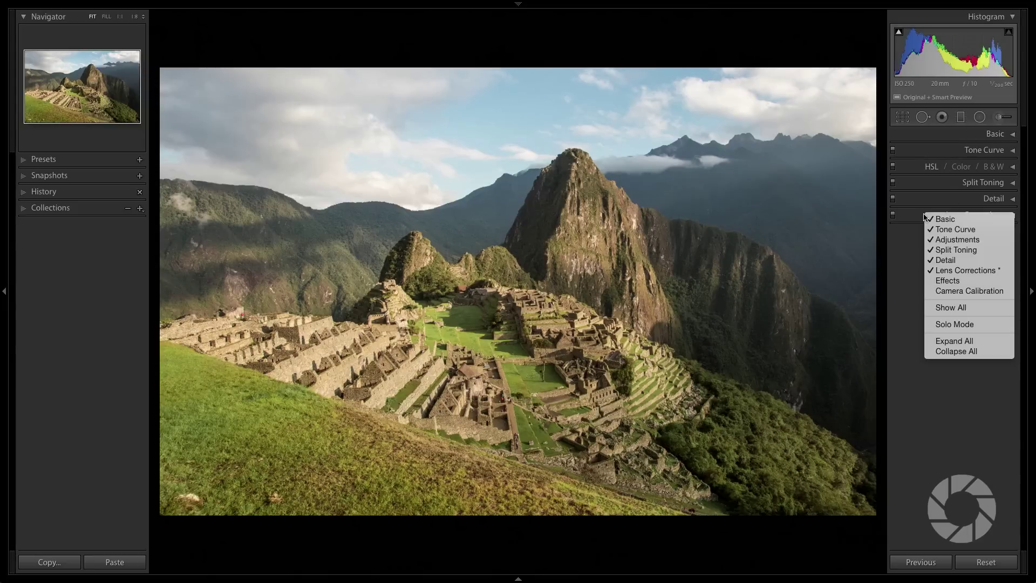
{"action": "left_click", "coordinate": [970, 309]}
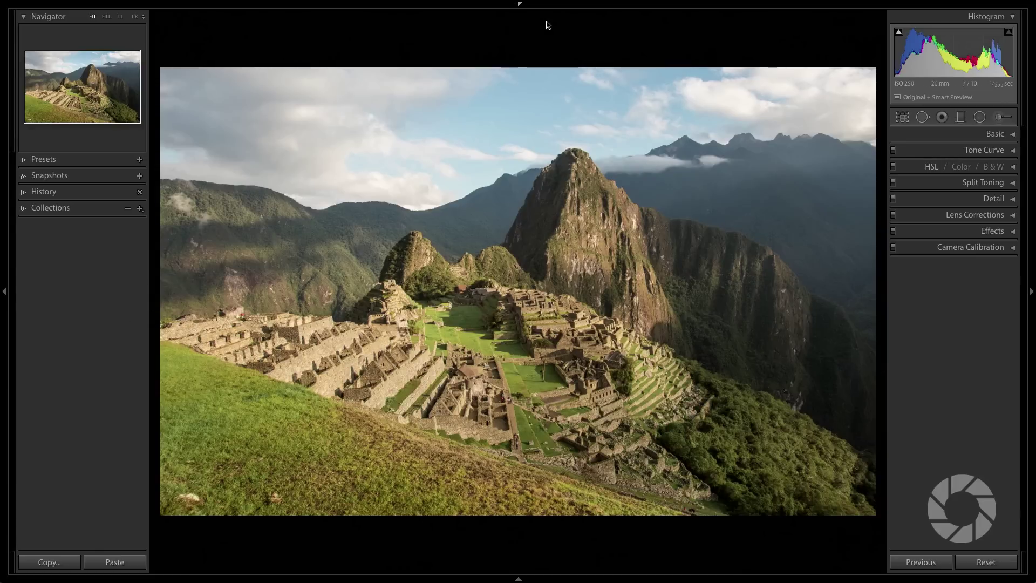
{"action": "left_click", "coordinate": [519, 4]}
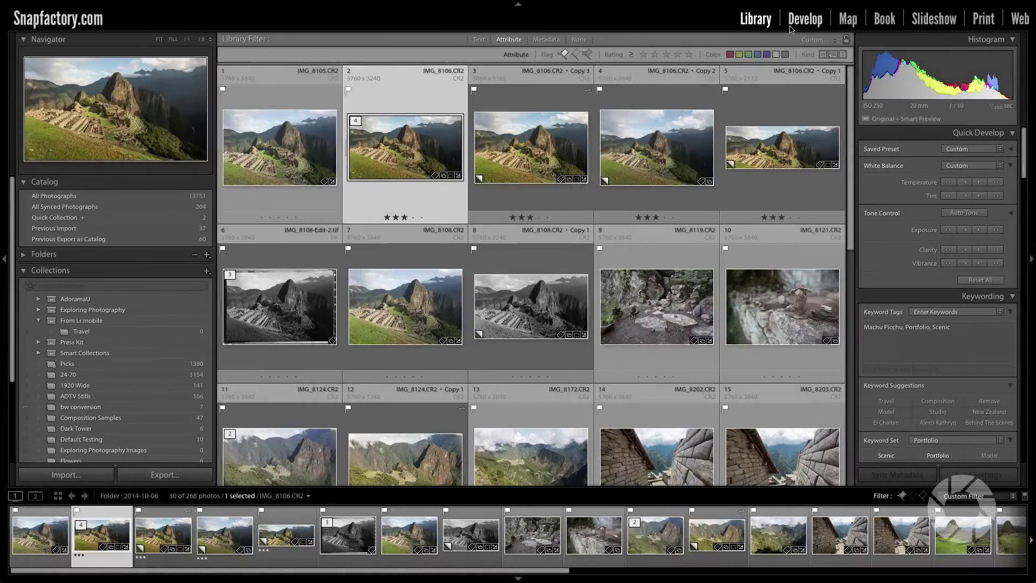
Crop the Machu Picchu photo with Tool Overlay set to Always Show, testing a corner drag.
{"action": "left_click", "coordinate": [793, 25]}
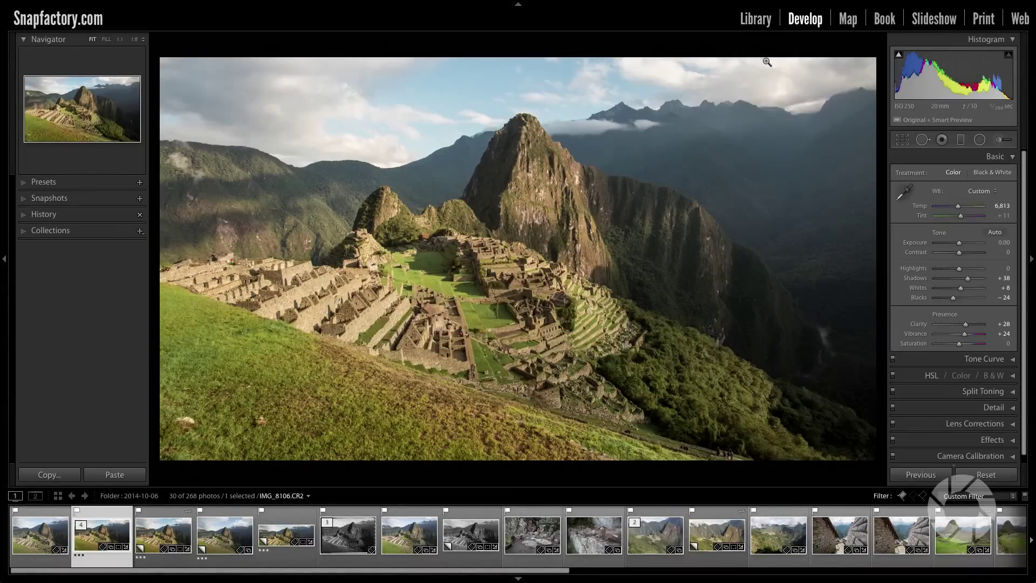
{"action": "left_click", "coordinate": [901, 142]}
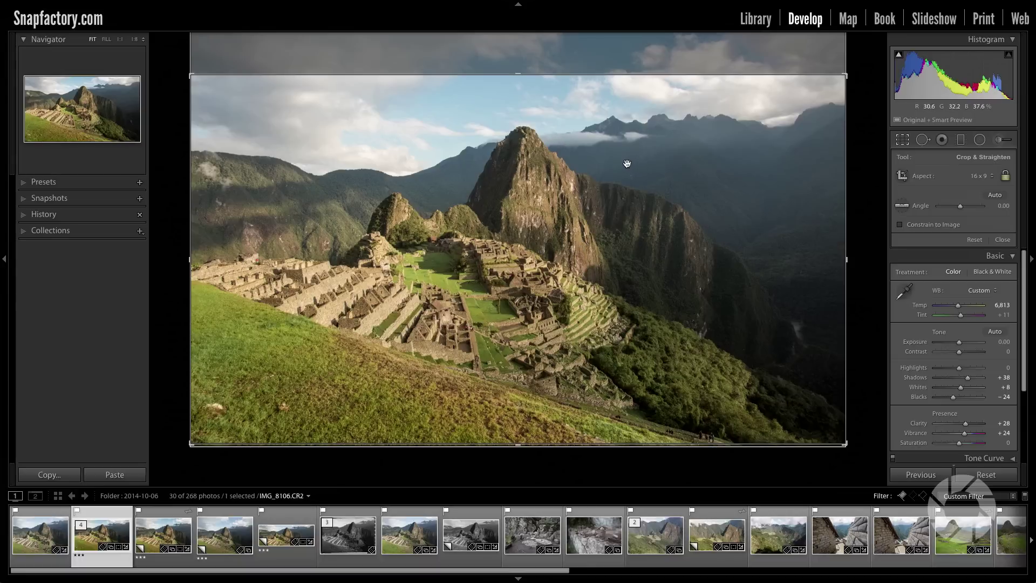
{"action": "mouse_move", "coordinate": [282, 3]}
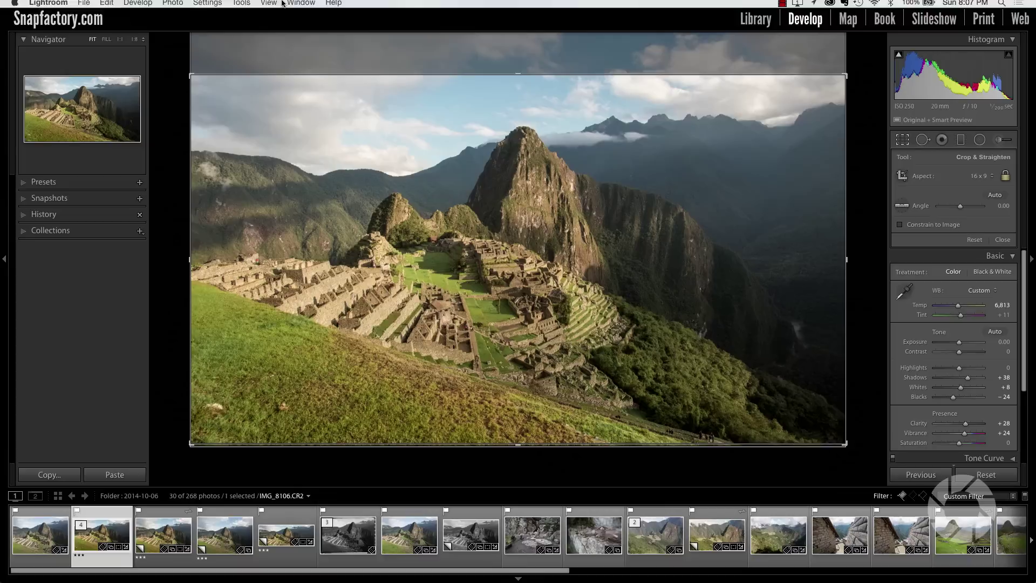
{"action": "left_click", "coordinate": [241, 5]}
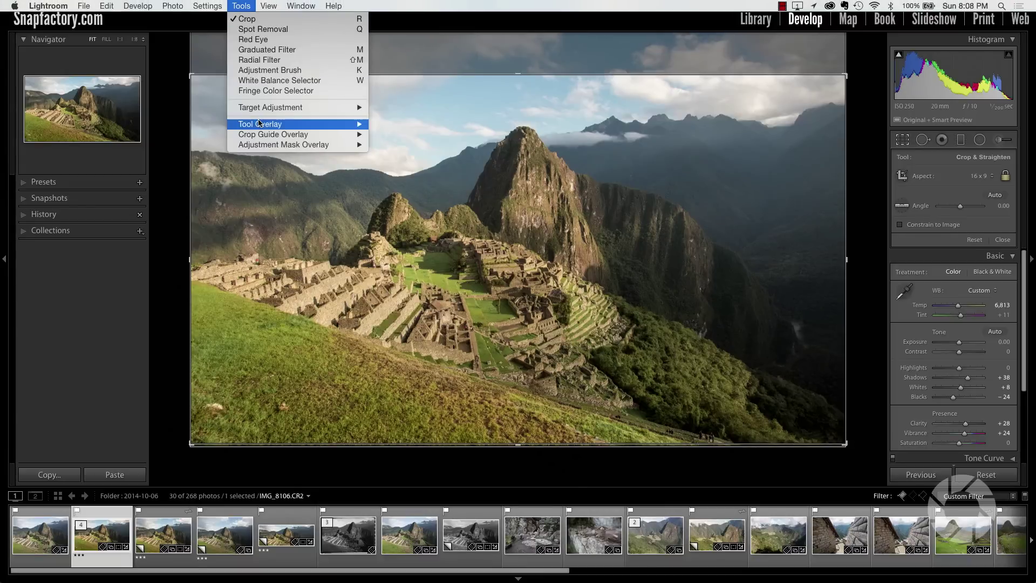
{"action": "mouse_move", "coordinate": [259, 123]}
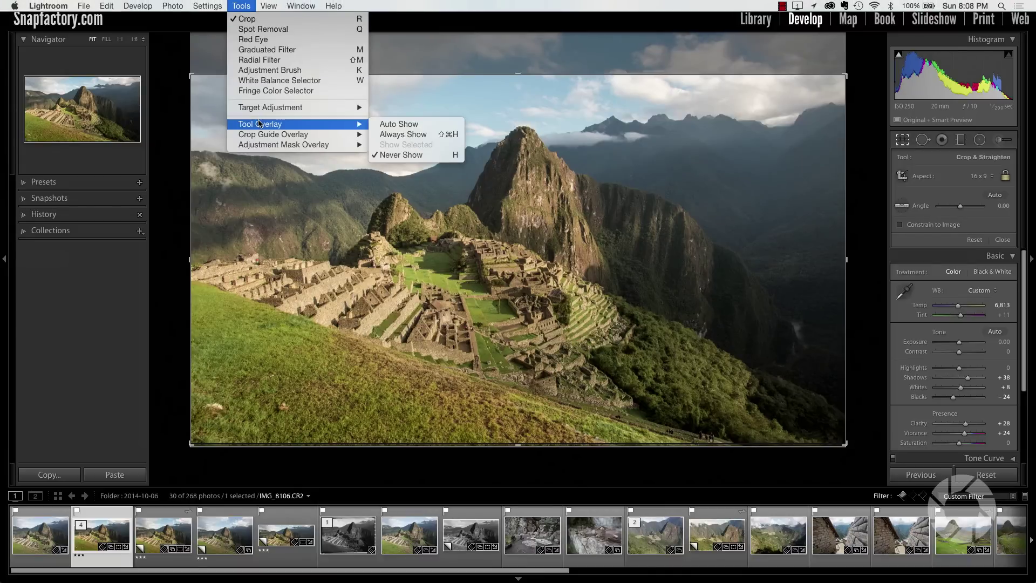
{"action": "left_click", "coordinate": [403, 135]}
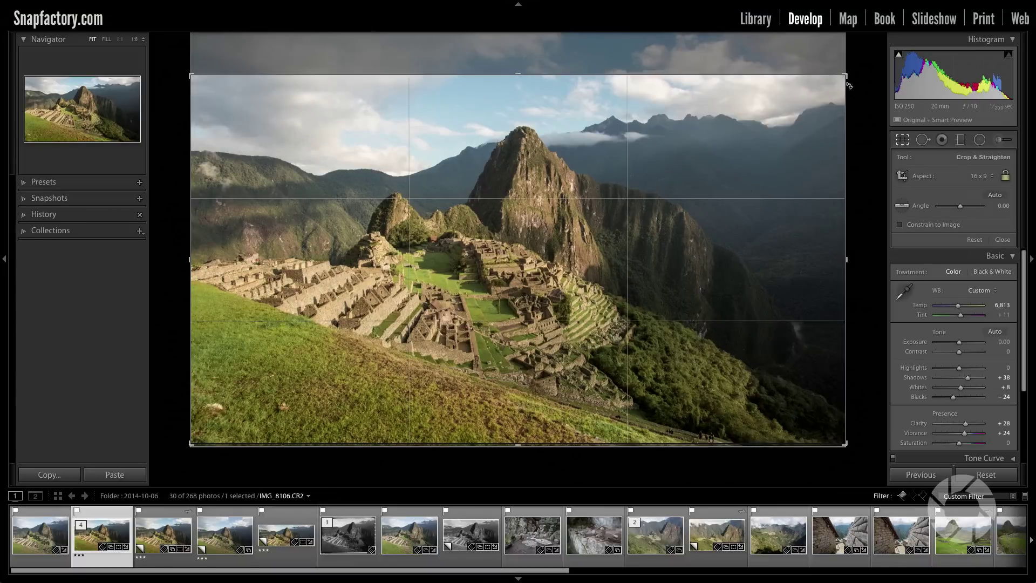
{"action": "left_click_drag", "start_coordinate": [845, 77], "coordinate": [901, 78]}
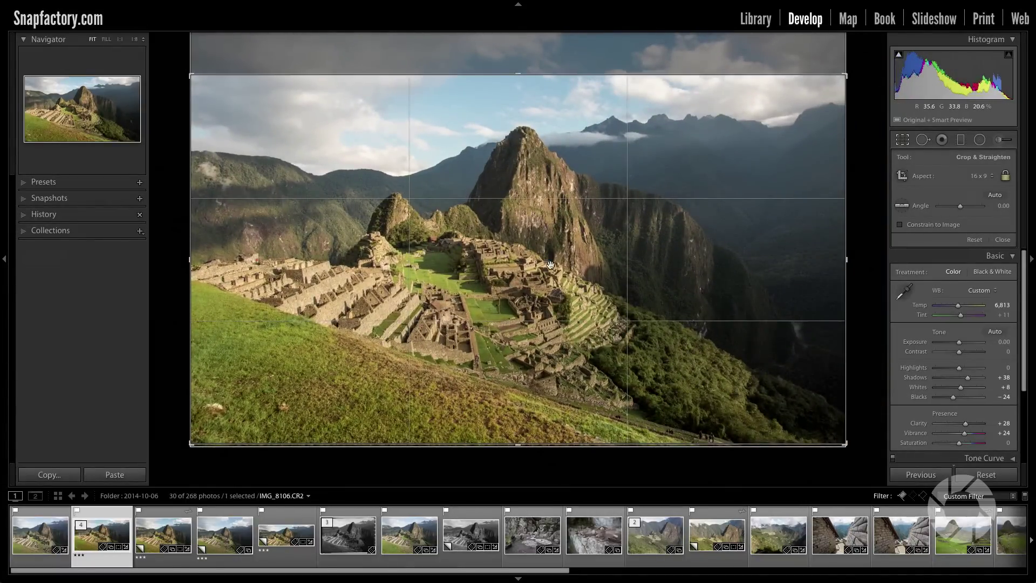
Cycle the crop guide overlay via Tools then O, through Golden Ratio and Golden Spiral to Aspect Ratios.
{"action": "mouse_move", "coordinate": [317, 3]}
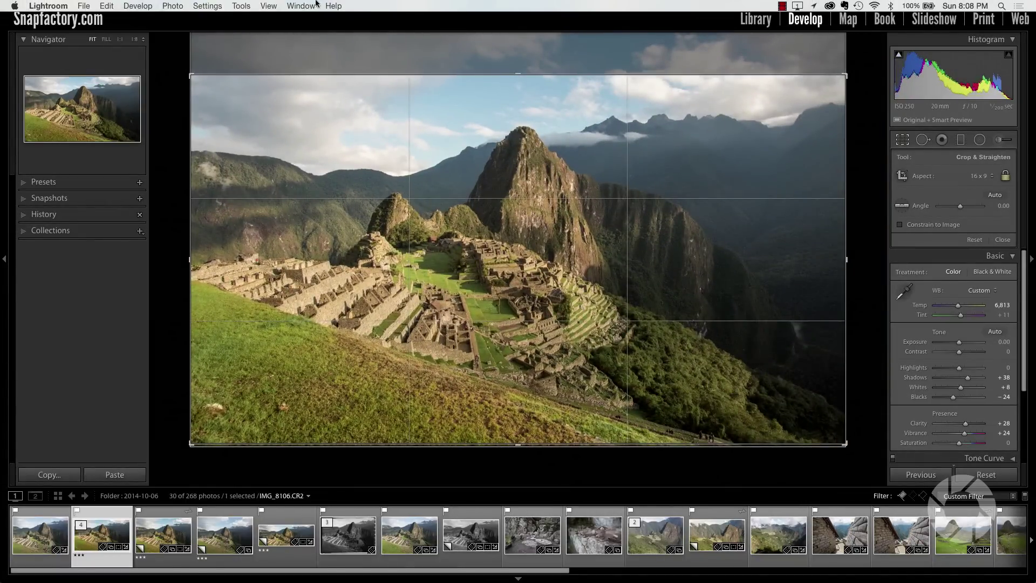
{"action": "left_click", "coordinate": [245, 7]}
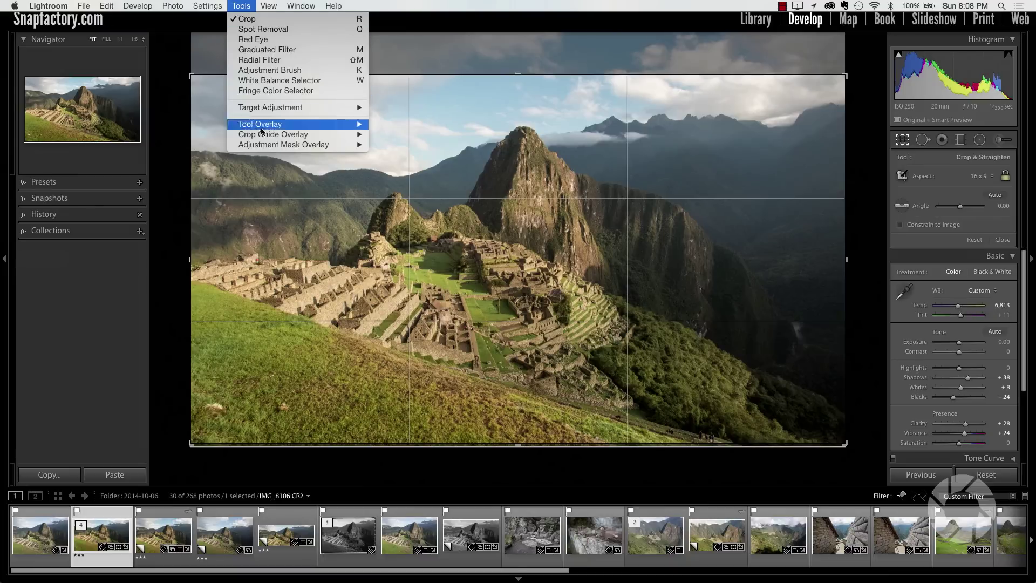
{"action": "mouse_move", "coordinate": [263, 136]}
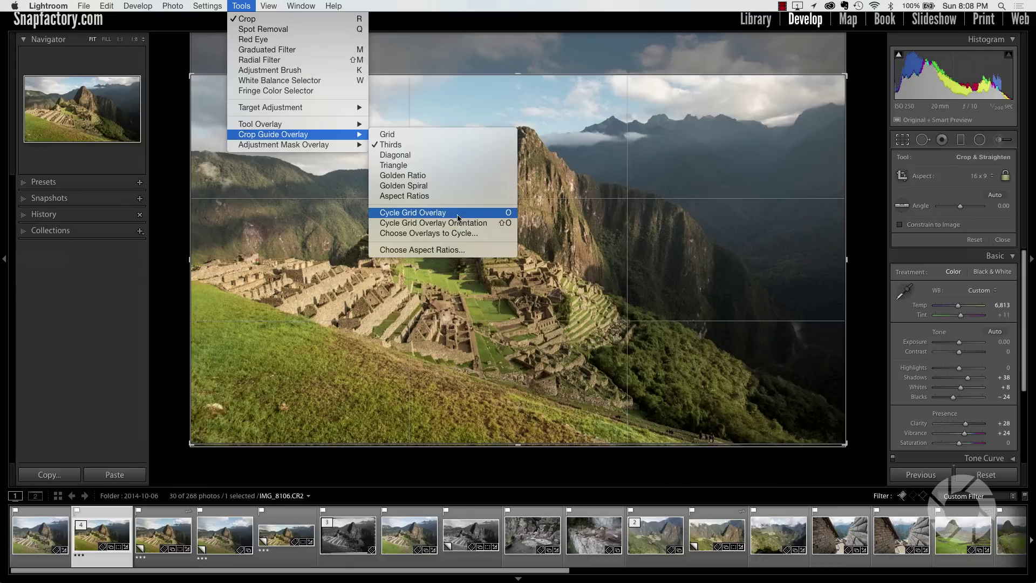
{"action": "left_click", "coordinate": [657, 213]}
{"action": "key", "text": "o"}
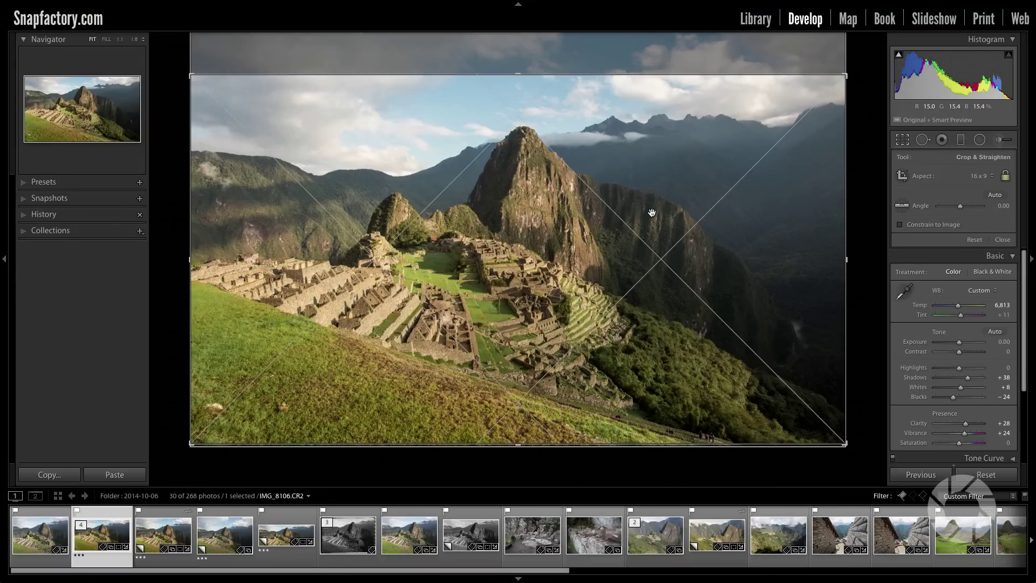
{"action": "key", "text": "o"}
{"action": "key", "text": "o"}
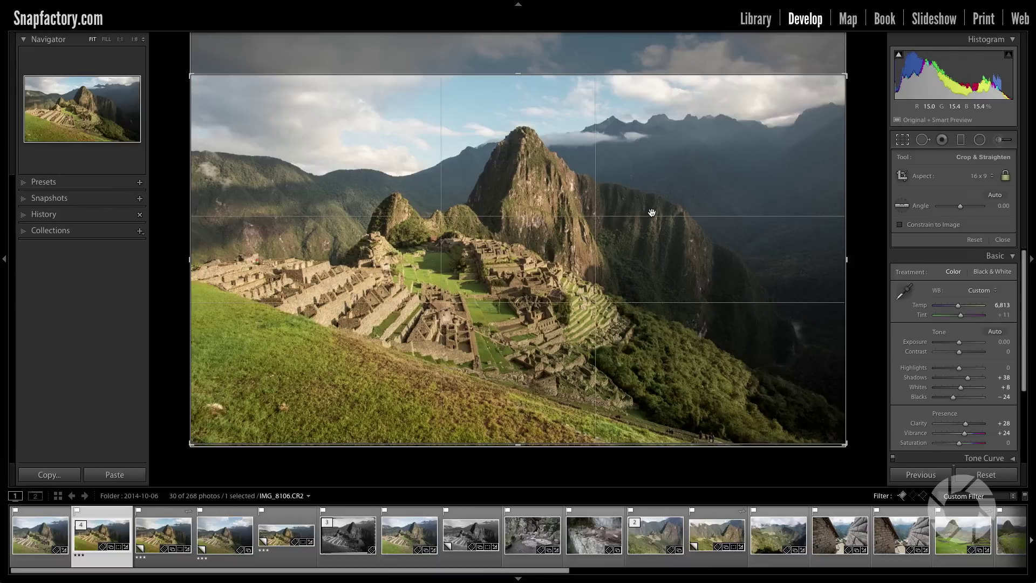
{"action": "key", "text": "o"}
{"action": "key", "text": "o"}
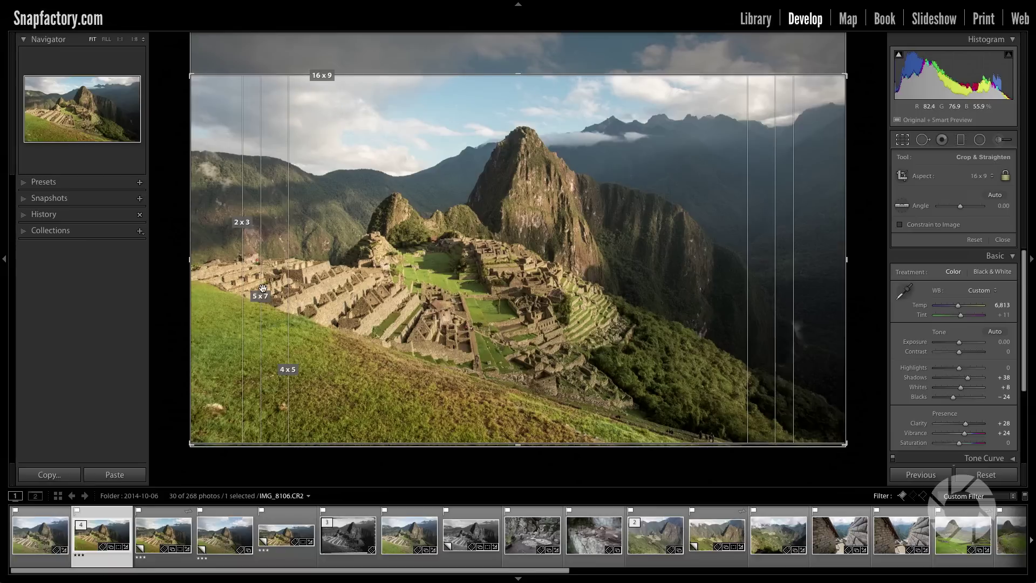
Add the 1 x 1 ratio to the crop guide aspect ratios, keeping 4 x 5 on.
{"action": "mouse_move", "coordinate": [324, 3]}
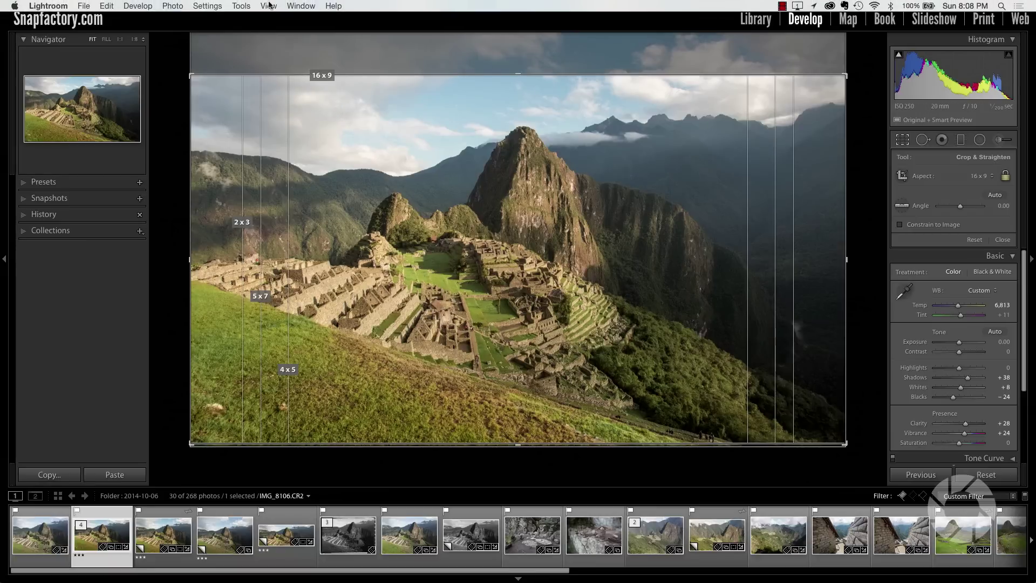
{"action": "left_click", "coordinate": [241, 5]}
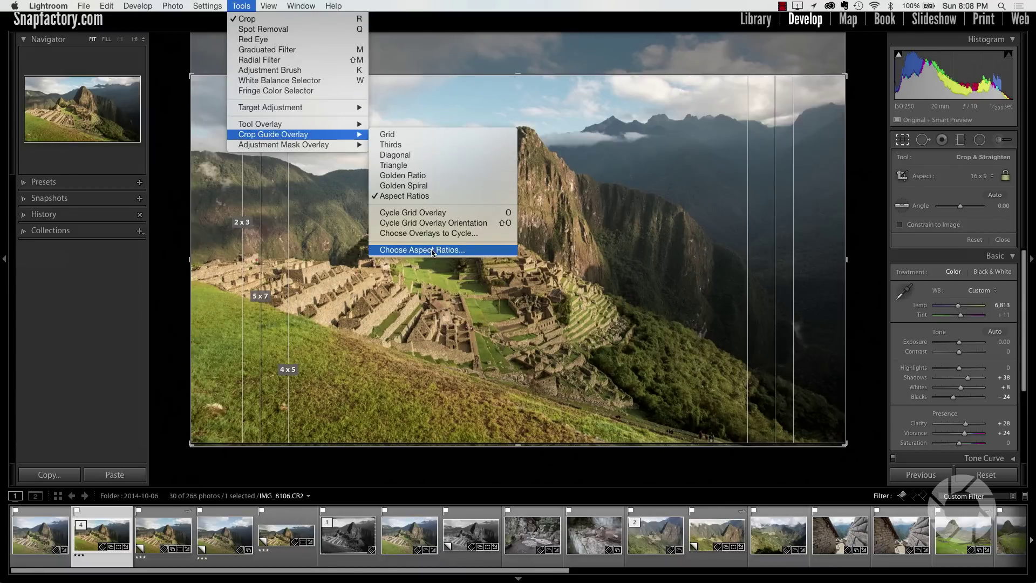
{"action": "left_click", "coordinate": [432, 249]}
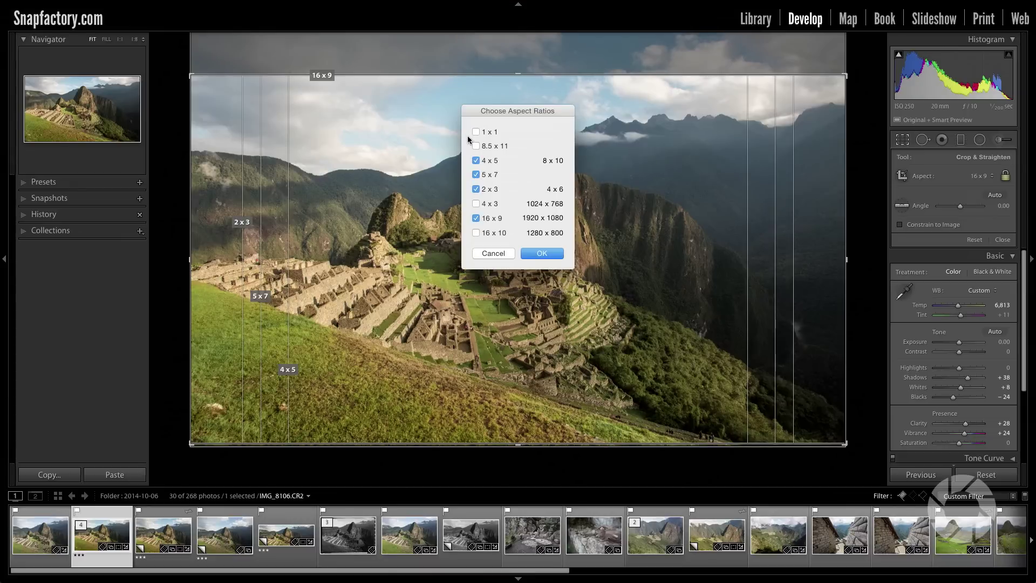
{"action": "left_click", "coordinate": [476, 133]}
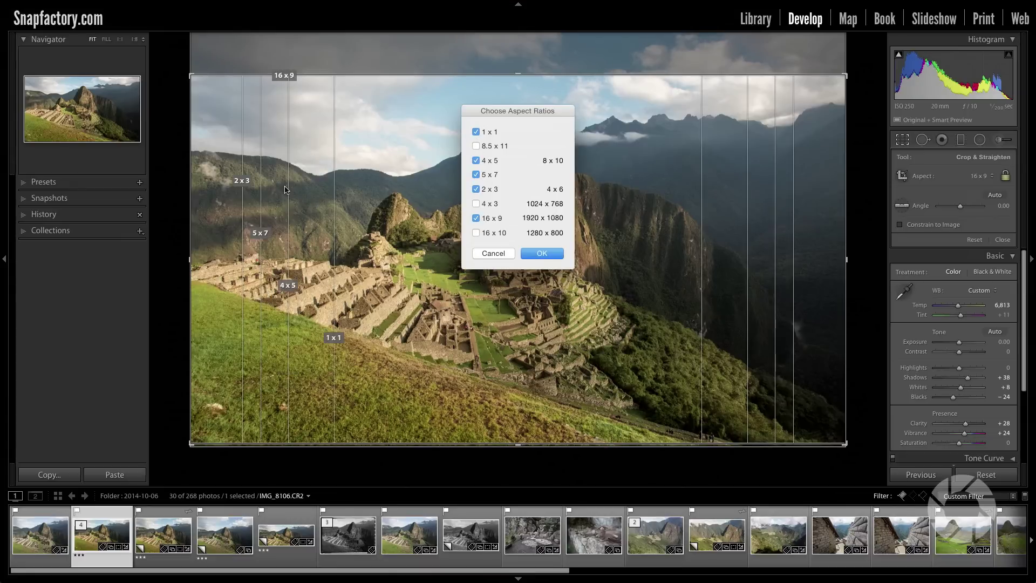
{"action": "left_click", "coordinate": [476, 160]}
{"action": "left_click", "coordinate": [476, 161]}
{"action": "left_click", "coordinate": [541, 253]}
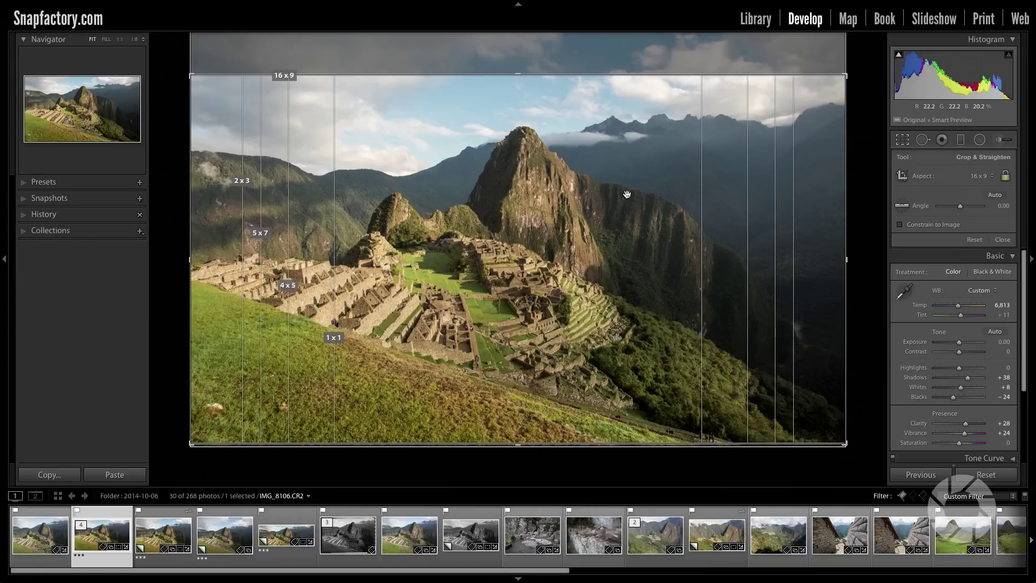
Cycle to the rule-of-thirds grid, then set Tool Overlay to Never Show.
{"action": "key", "text": "o"}
{"action": "key", "text": "o"}
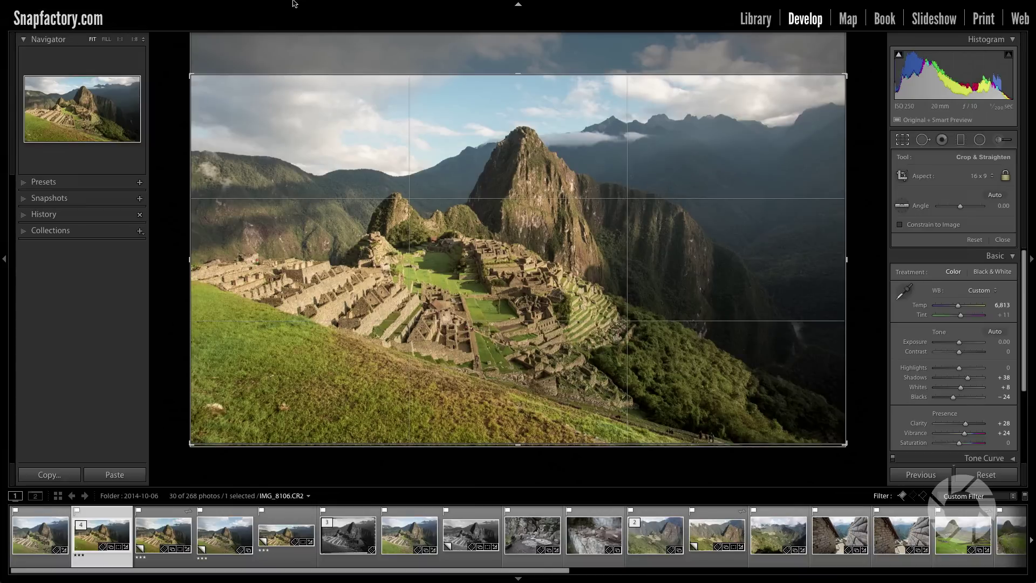
{"action": "left_click", "coordinate": [241, 6]}
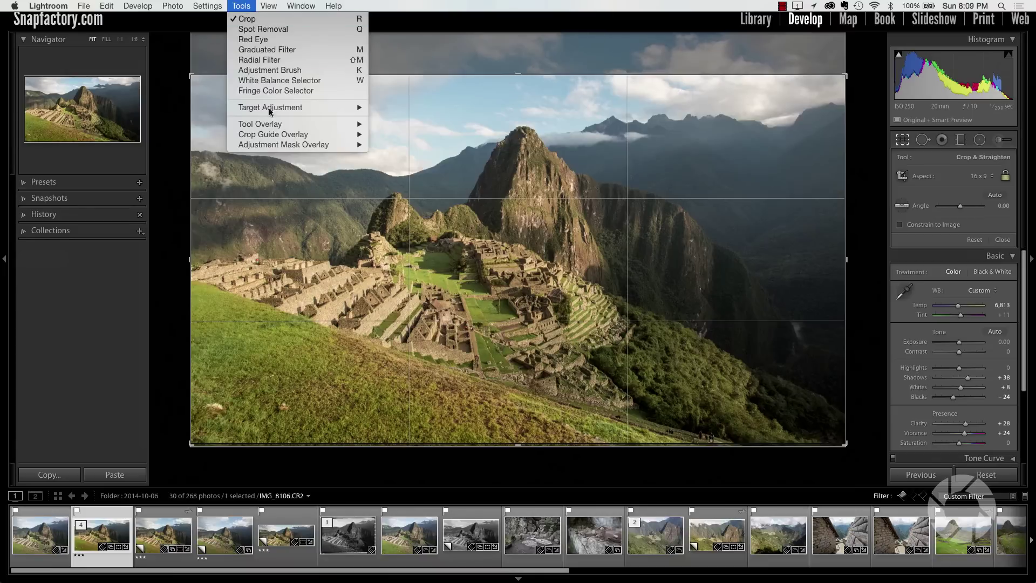
{"action": "mouse_move", "coordinate": [274, 129]}
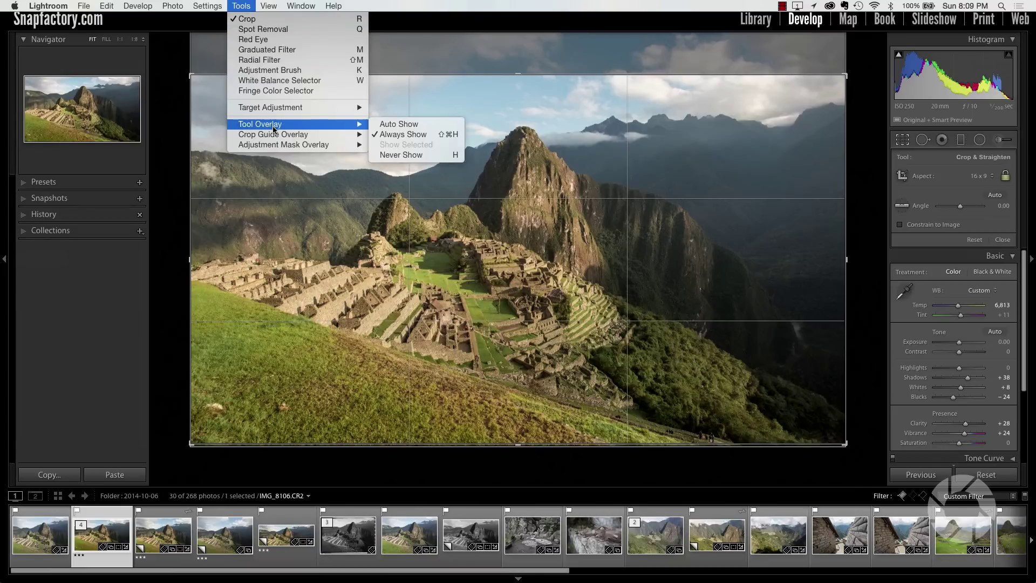
{"action": "left_click", "coordinate": [416, 153]}
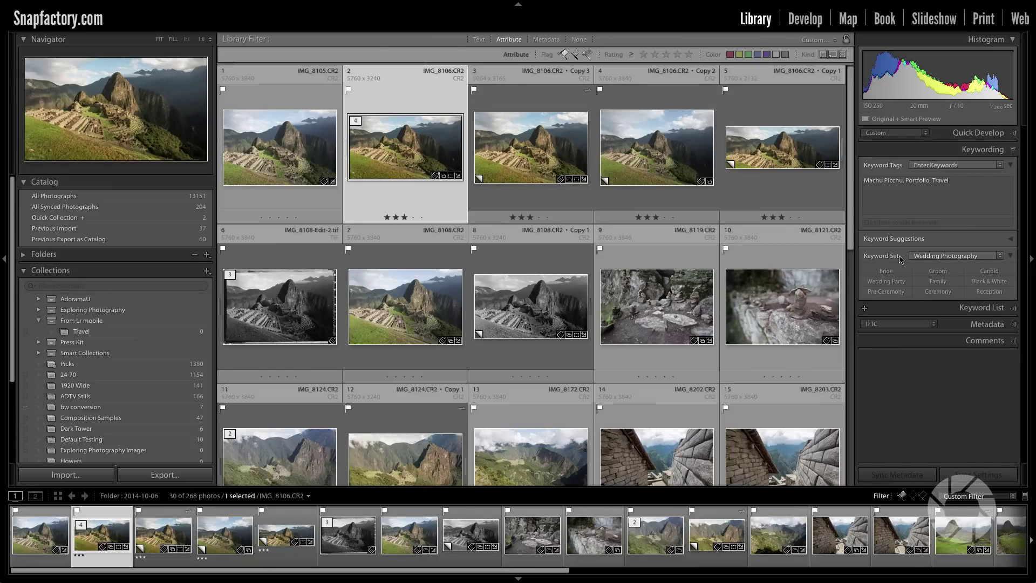
Switch to Outdoor Photography keywords, tag photos 2–4 with Landscape, then keep only photo 2 selected.
{"action": "left_click", "coordinate": [939, 257]}
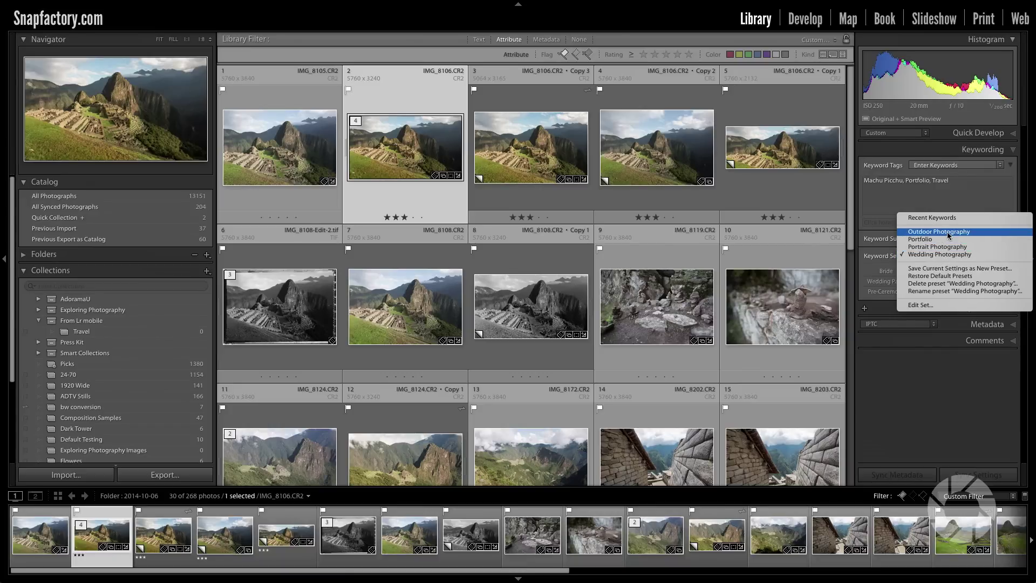
{"action": "left_click", "coordinate": [939, 231]}
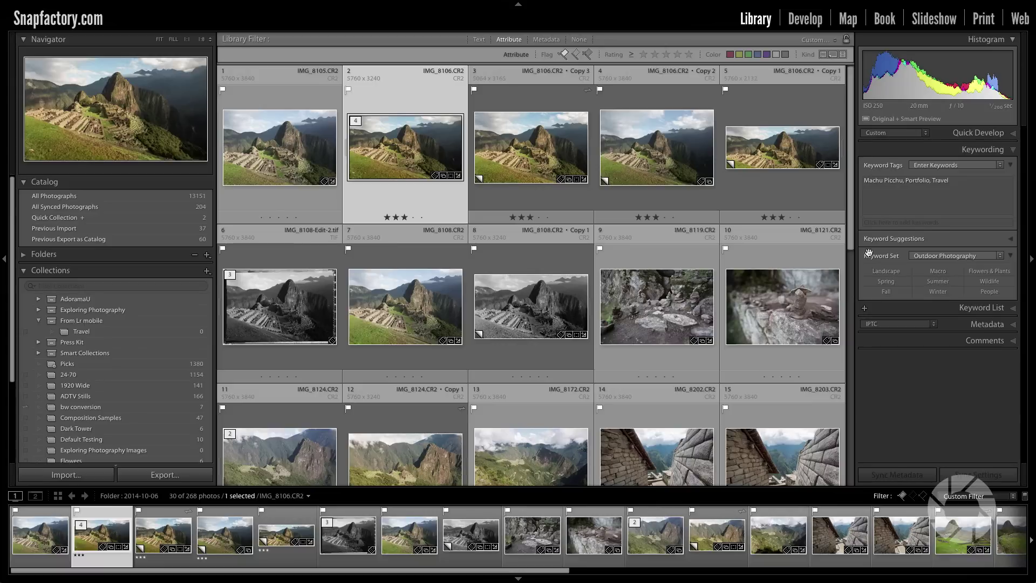
{"action": "left_click", "coordinate": [664, 161], "text": "shift"}
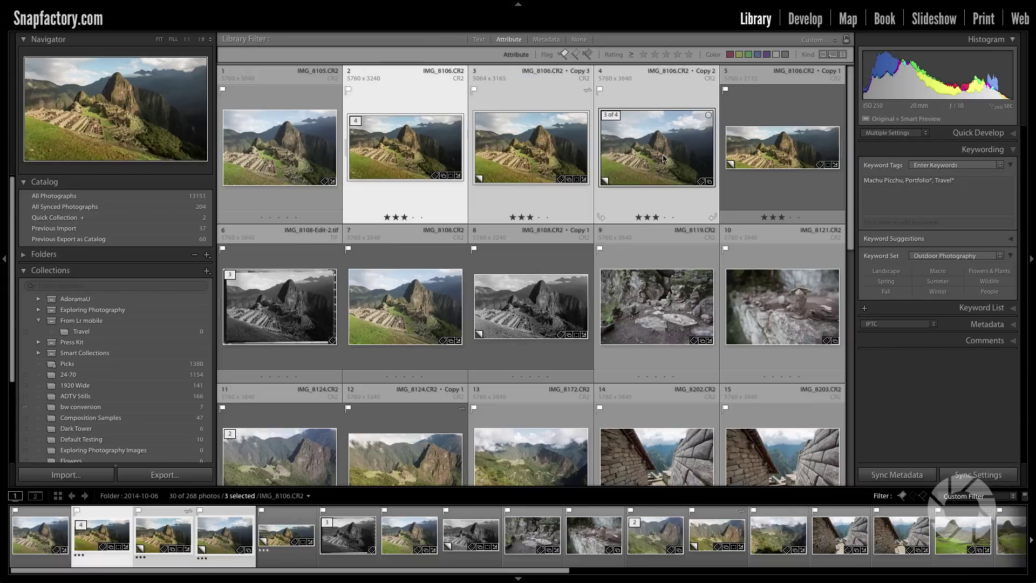
{"action": "left_click", "coordinate": [888, 271]}
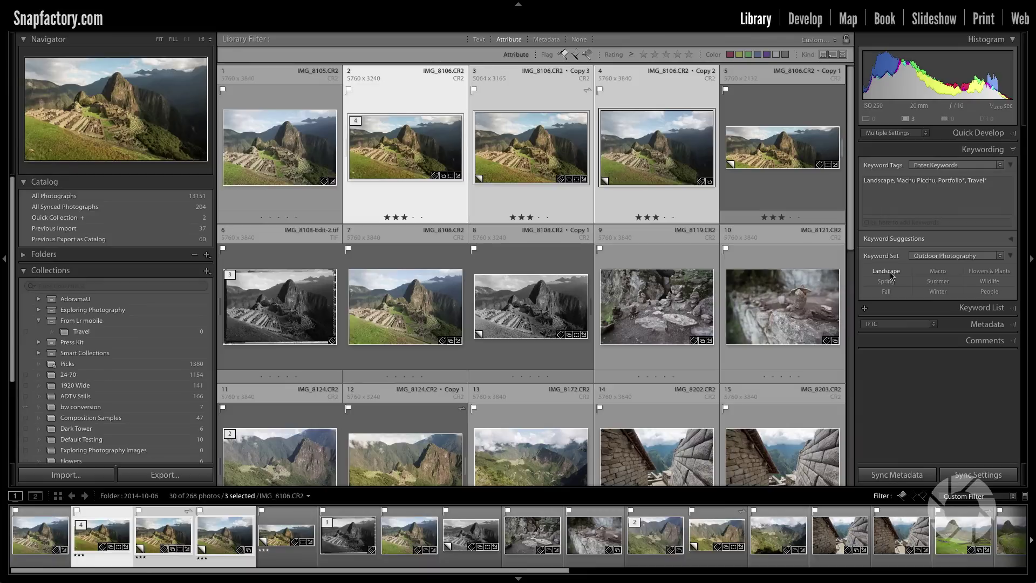
{"action": "left_click", "coordinate": [650, 199]}
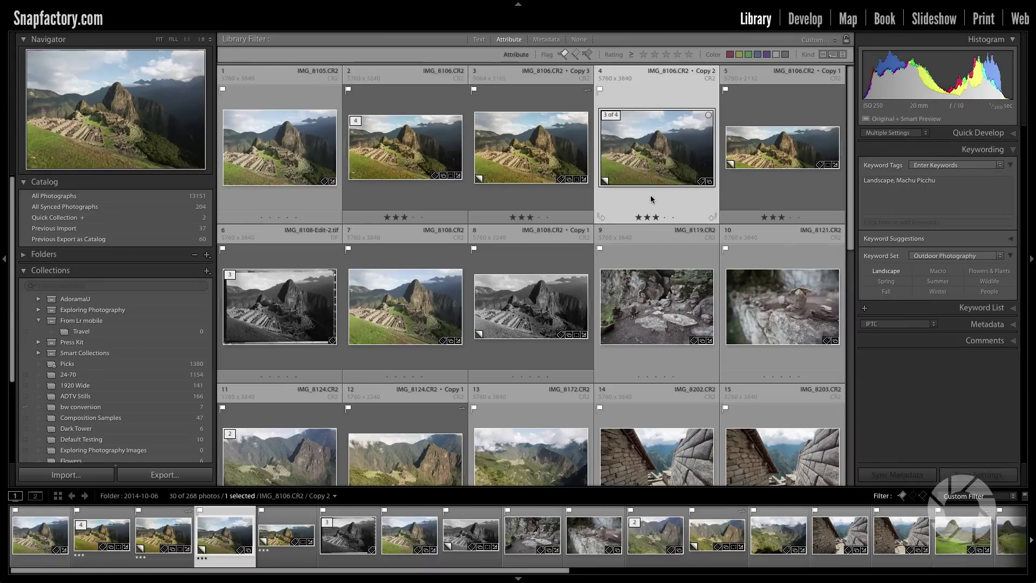
{"action": "left_click", "coordinate": [544, 202]}
{"action": "left_click", "coordinate": [405, 201]}
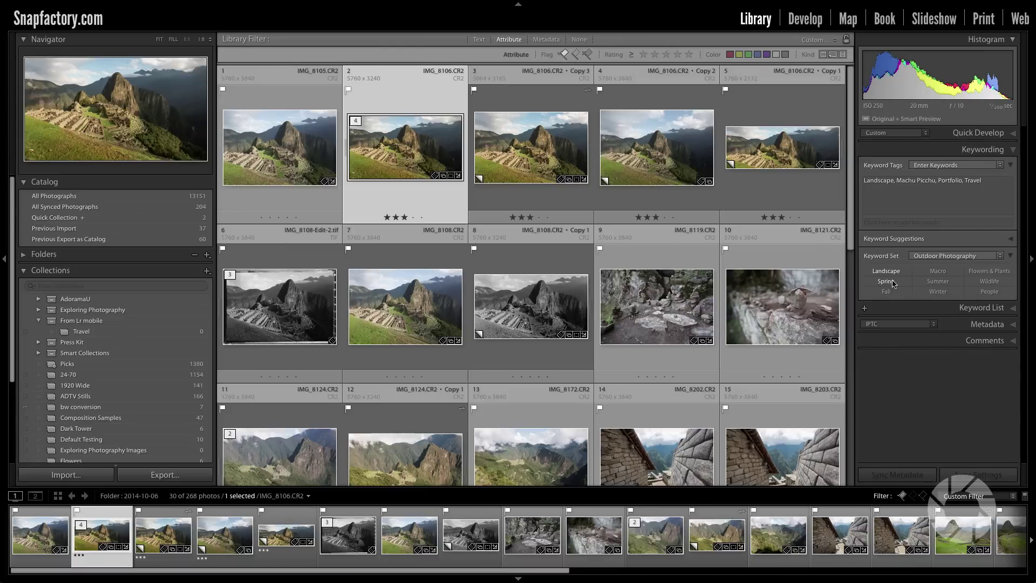
Clear all nine keywords from the Outdoor Photography keyword set in the editor.
{"action": "left_click", "coordinate": [998, 258]}
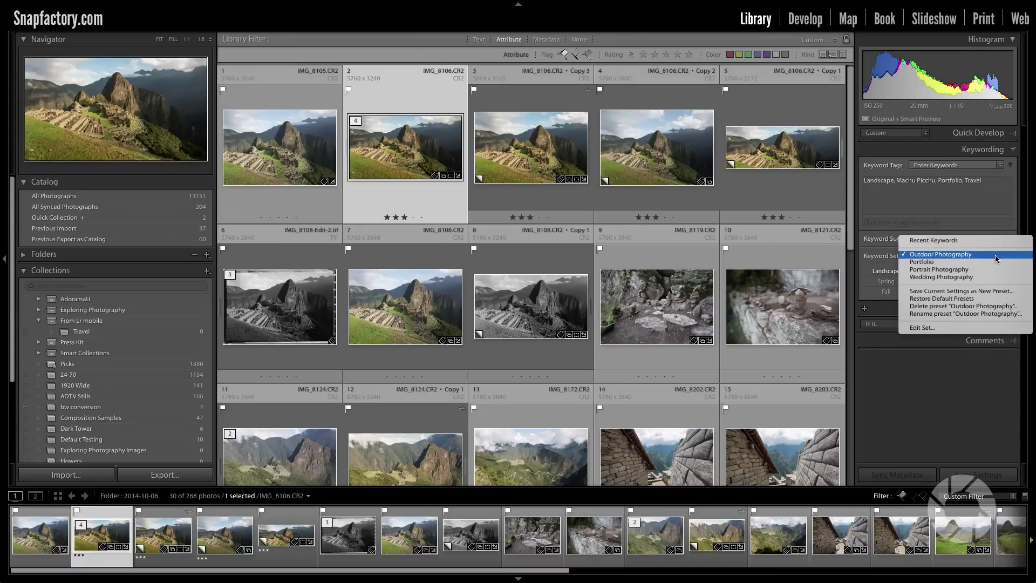
{"action": "left_click", "coordinate": [922, 327]}
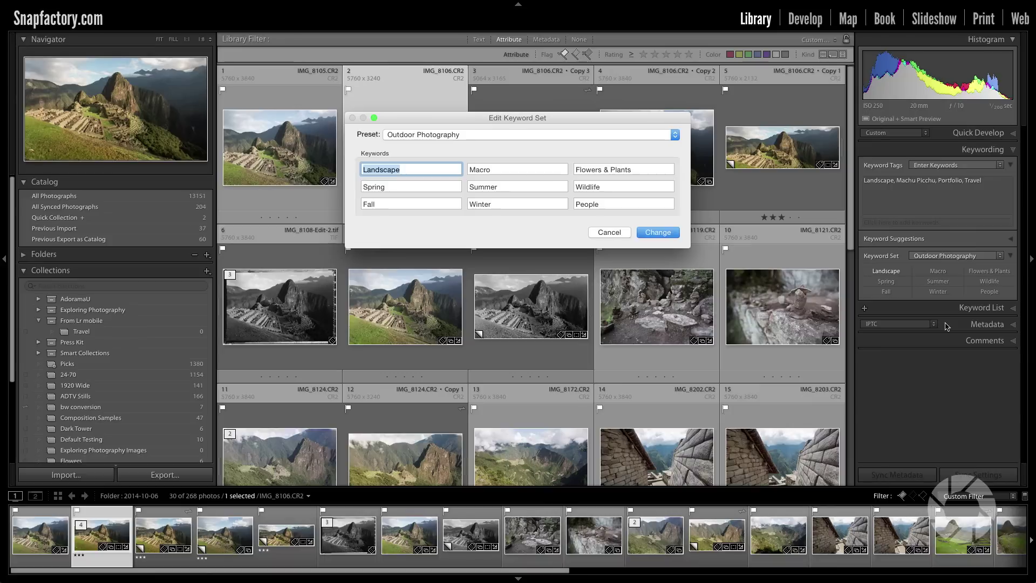
{"action": "double_click", "coordinate": [630, 204]}
{"action": "key", "text": "Delete"}
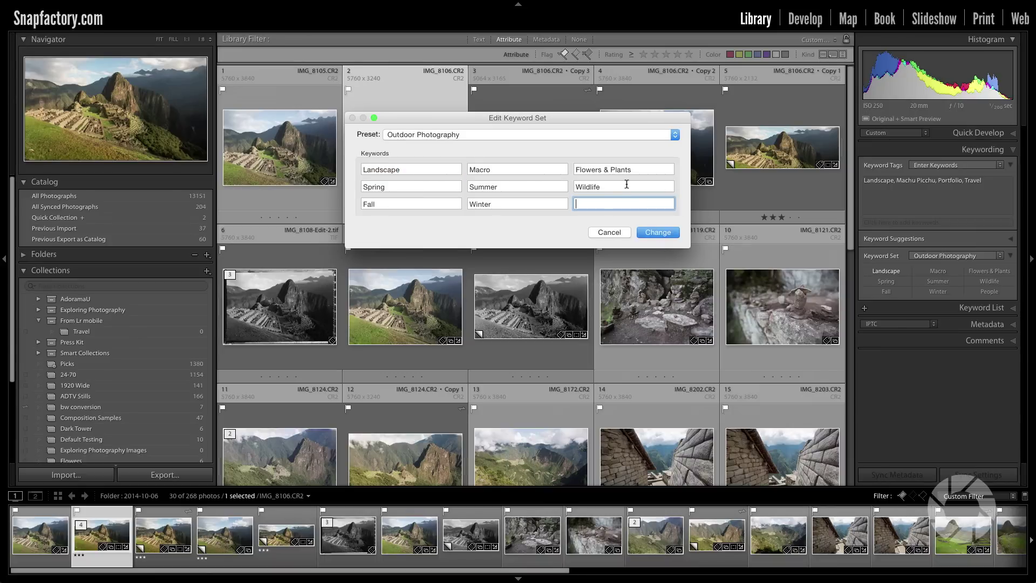
{"action": "double_click", "coordinate": [630, 187]}
{"action": "key", "text": "Delete"}
{"action": "double_click", "coordinate": [636, 169]}
{"action": "key", "text": "Delete"}
{"action": "double_click", "coordinate": [553, 204]}
{"action": "key", "text": "Delete"}
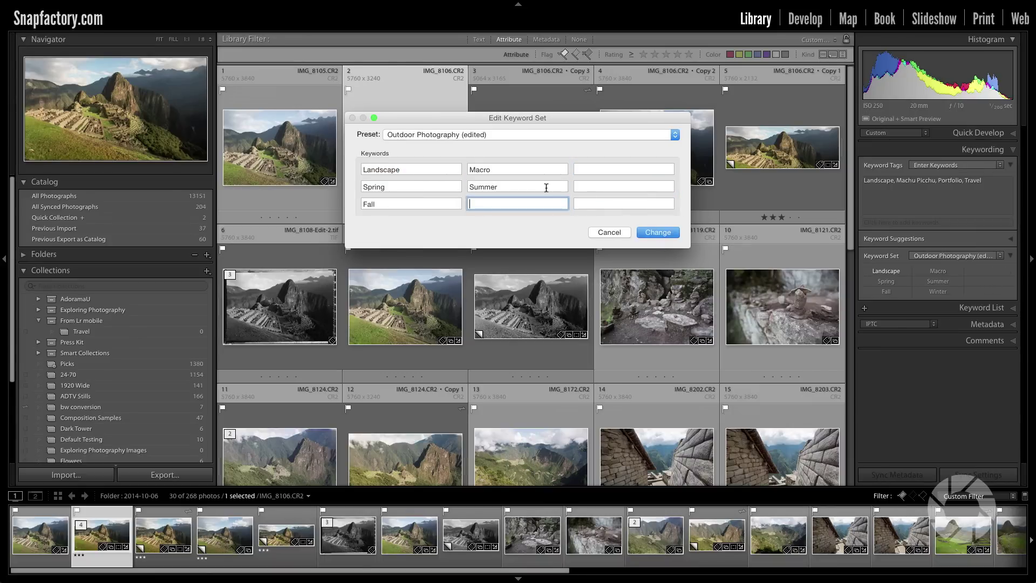
{"action": "double_click", "coordinate": [545, 186]}
{"action": "key", "text": "Delete"}
{"action": "double_click", "coordinate": [536, 169]}
{"action": "key", "text": "Delete"}
{"action": "double_click", "coordinate": [445, 169]}
{"action": "key", "text": "Delete"}
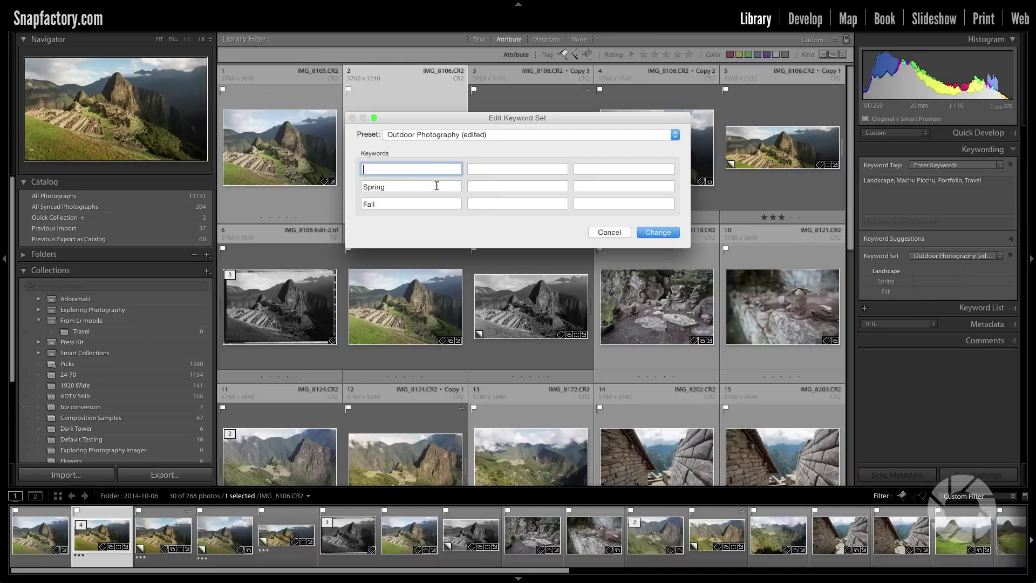
{"action": "double_click", "coordinate": [436, 186]}
{"action": "key", "text": "Delete"}
{"action": "double_click", "coordinate": [435, 203]}
{"action": "key", "text": "Delete"}
Fill the keyword slots with Machu Picchu, Peru, Travel, mountain and Inca.
{"action": "left_click", "coordinate": [437, 169]}
{"action": "type", "text": "Machu Picchu"}
{"action": "left_click", "coordinate": [488, 170]}
{"action": "type", "text": "Peru"}
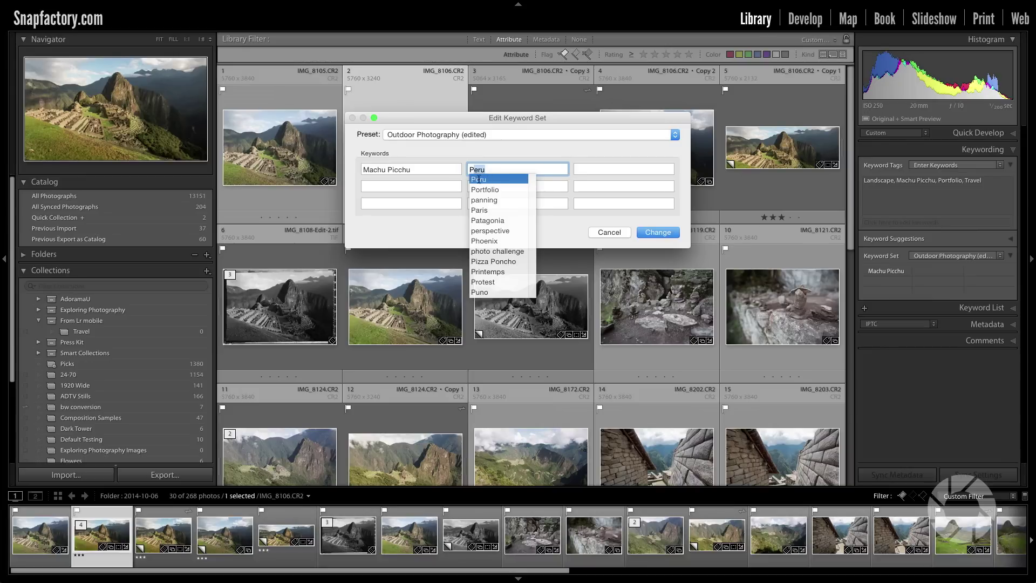
{"action": "left_click", "coordinate": [504, 179]}
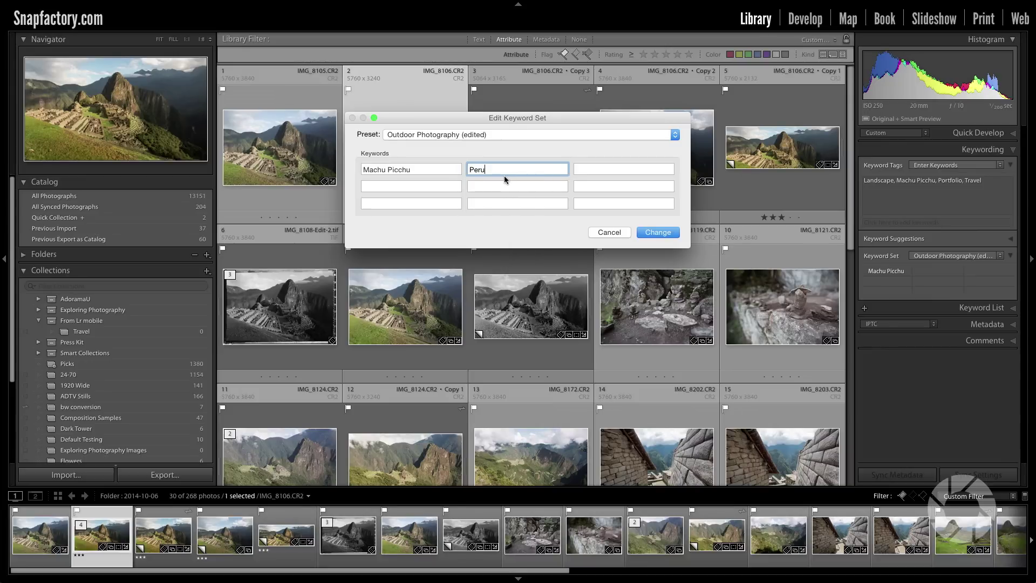
{"action": "left_click", "coordinate": [609, 168]}
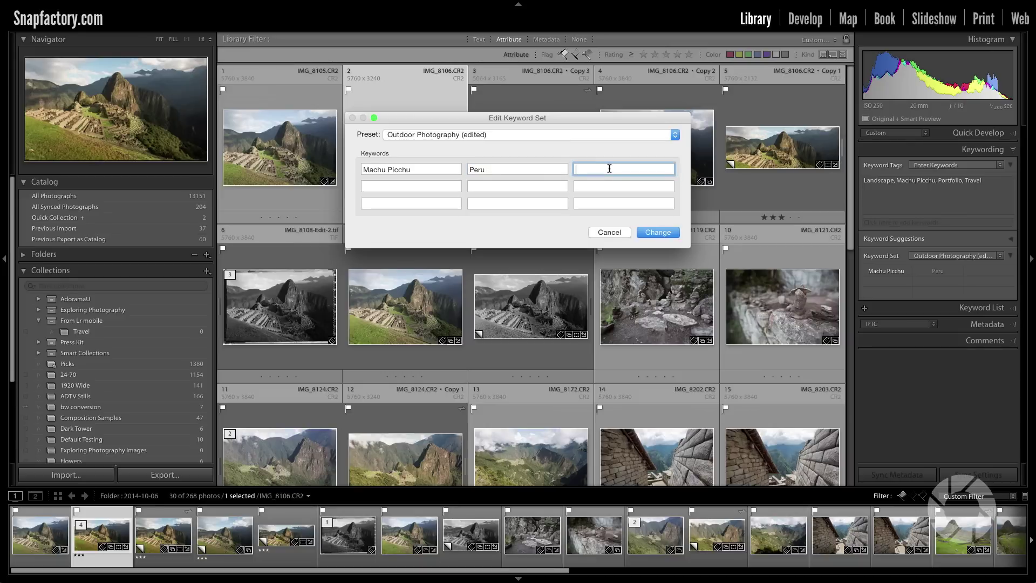
{"action": "type", "text": "Travel"}
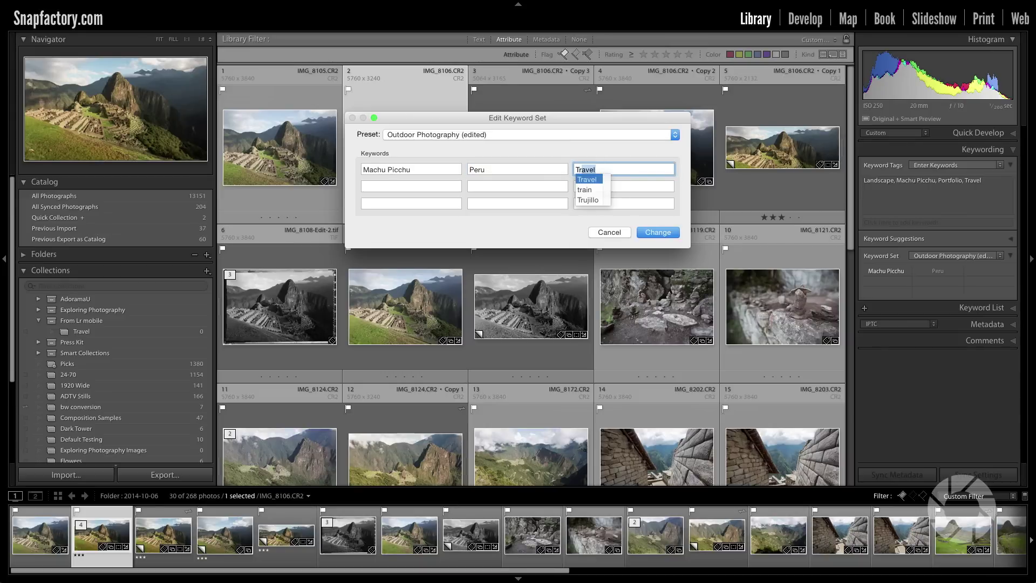
{"action": "key", "text": "Return"}
{"action": "left_click", "coordinate": [447, 186]}
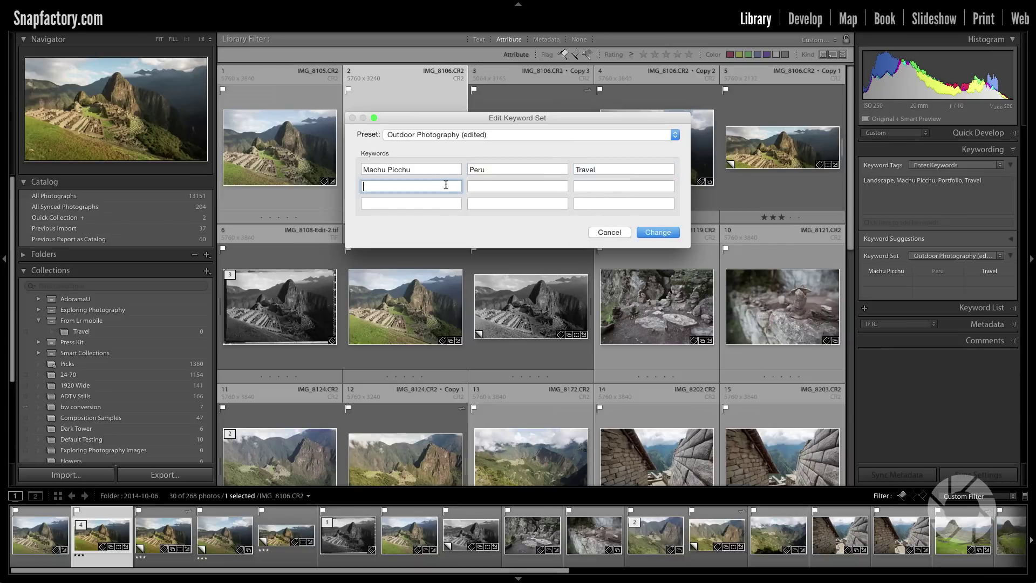
{"action": "type", "text": "Mou"}
{"action": "type", "text": "mountain"}
{"action": "key", "text": "Tab"}
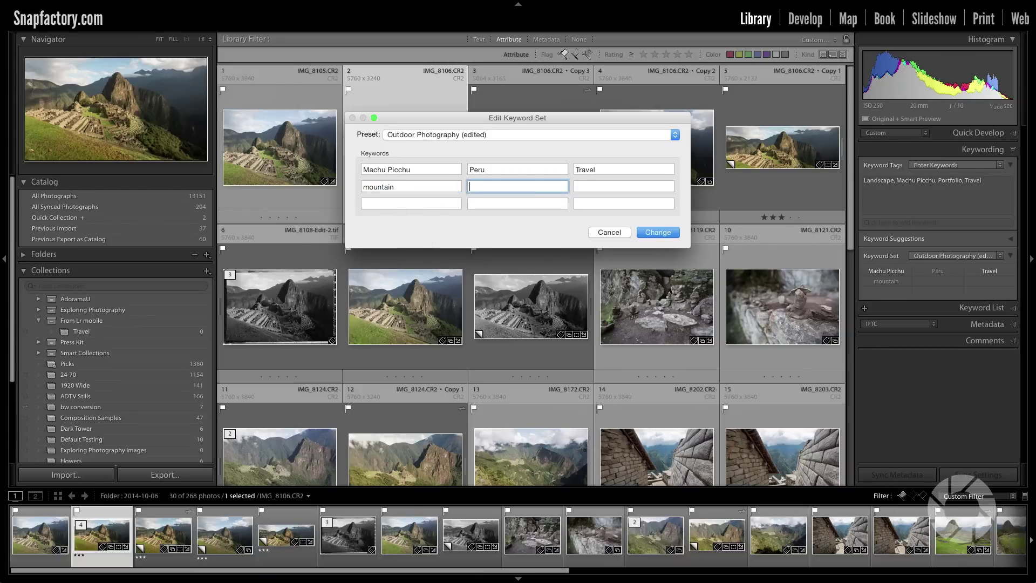
{"action": "type", "text": "Inca"}
{"action": "key", "text": "Tab"}
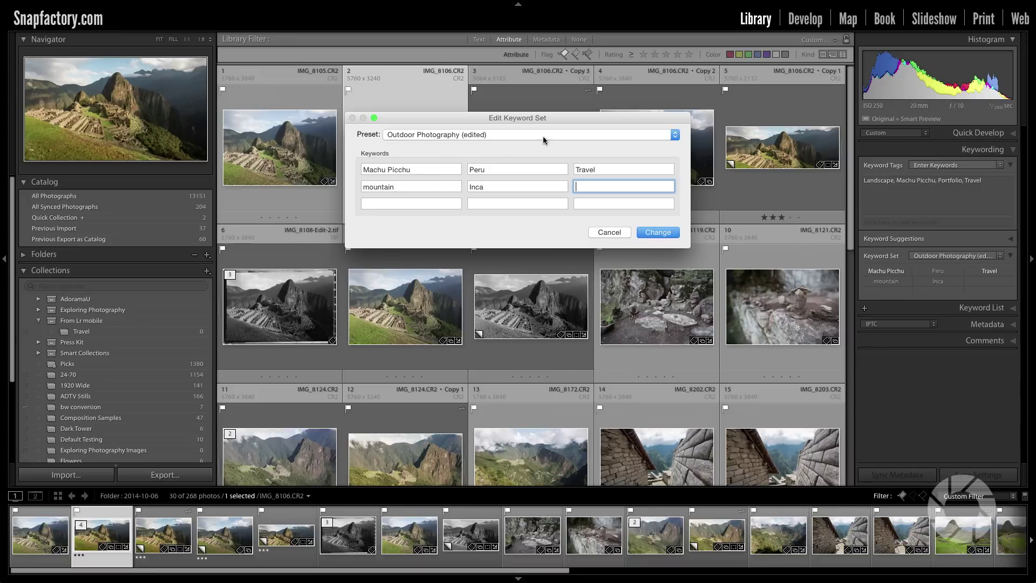
Save the edited keywords as a new preset named 'Machu Picchu'.
{"action": "left_click", "coordinate": [565, 134]}
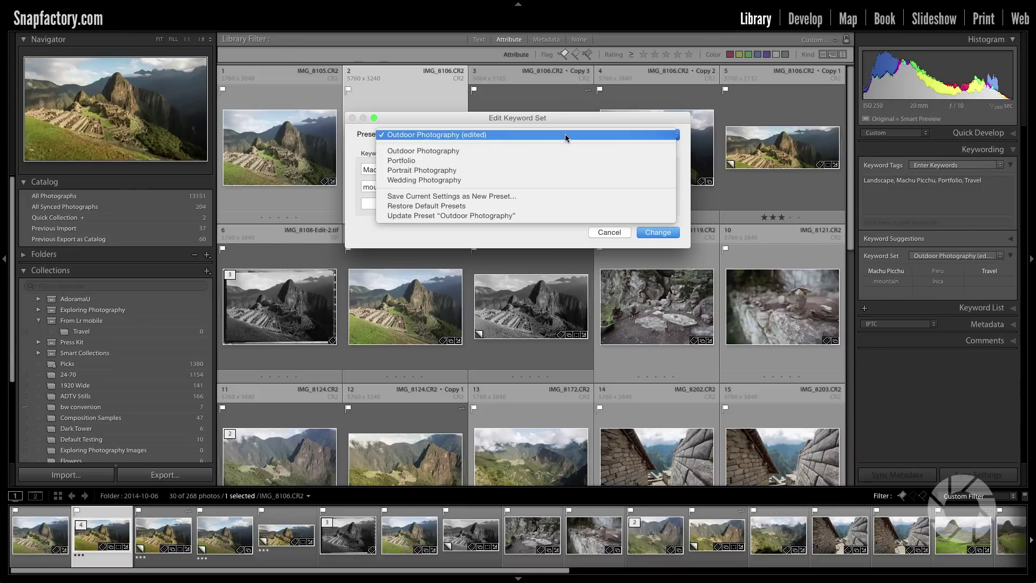
{"action": "left_click", "coordinate": [495, 196]}
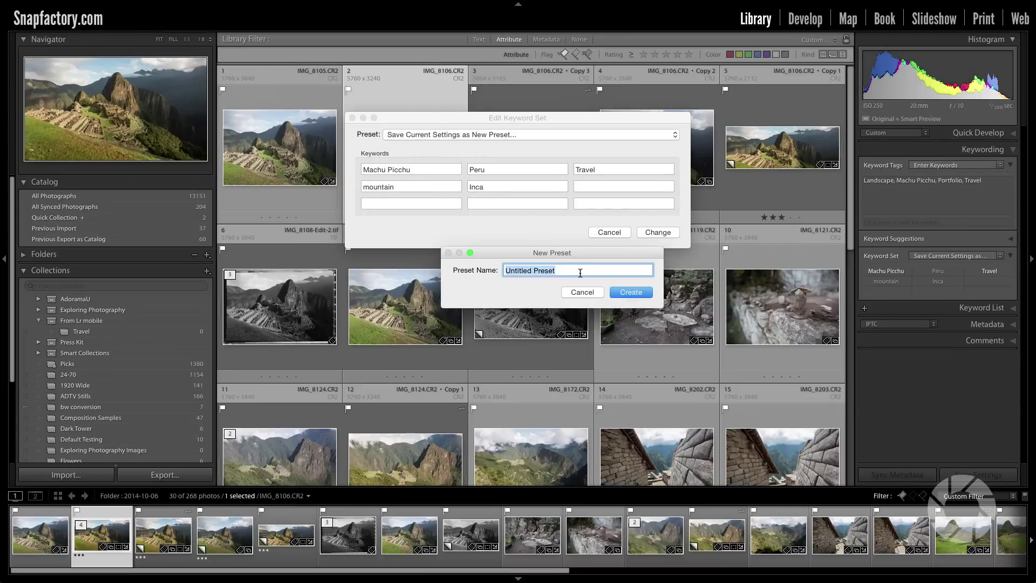
{"action": "type", "text": "Machu Picchu"}
{"action": "left_click", "coordinate": [623, 294]}
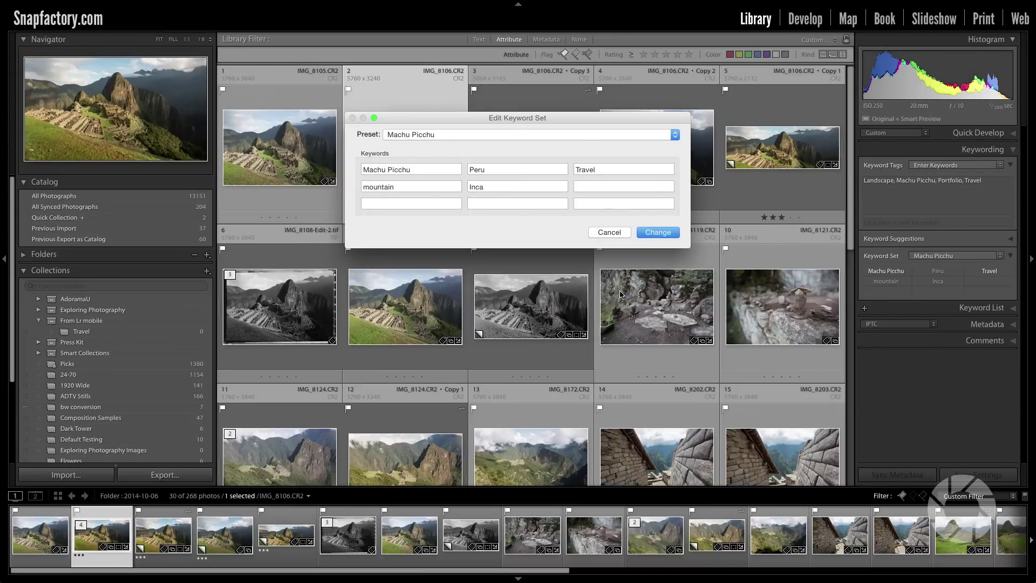
Confirm the keyword set edit and check the active Keyword Set is Machu Picchu.
{"action": "left_click", "coordinate": [651, 235]}
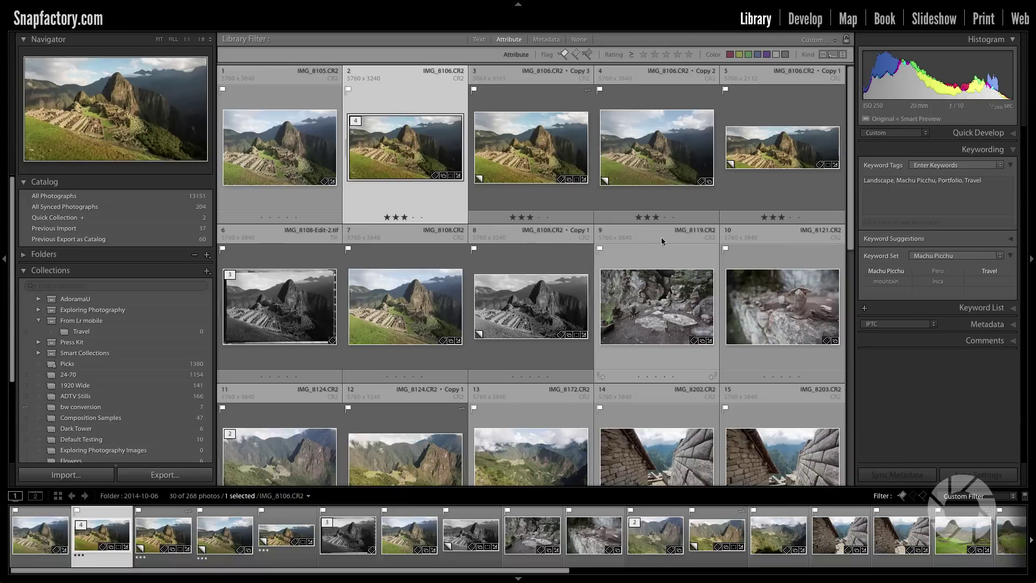
{"action": "left_click", "coordinate": [965, 257]}
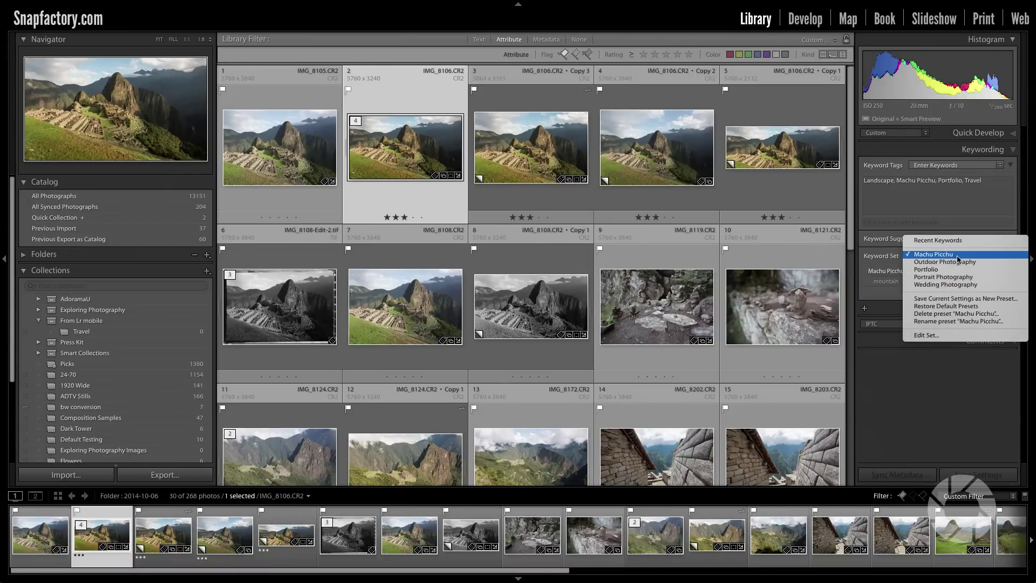
{"action": "left_click", "coordinate": [956, 260]}
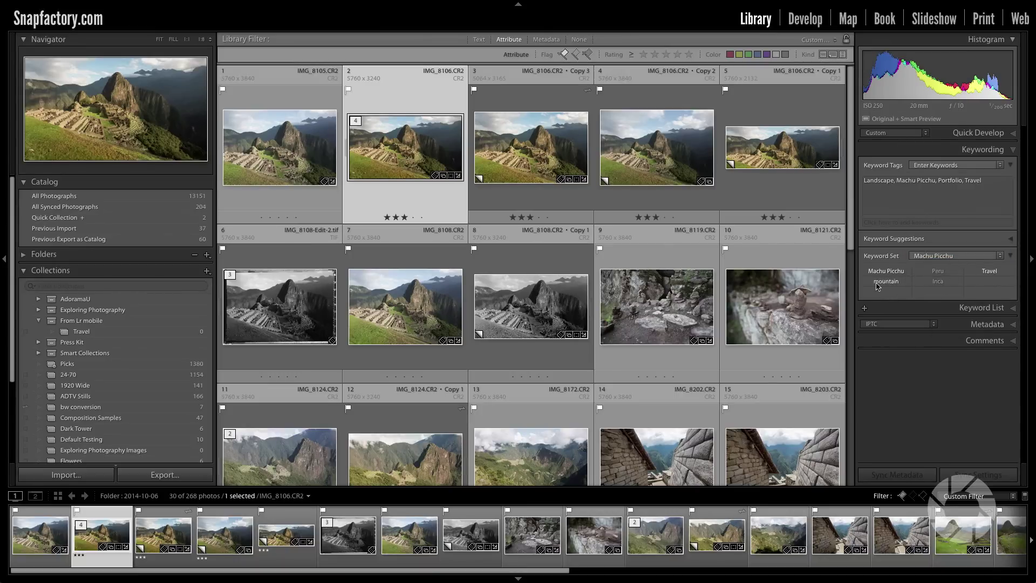
Tag the black-and-white IMG_8108 copy with Peru, Travel and mountain.
{"action": "left_click", "coordinate": [545, 292]}
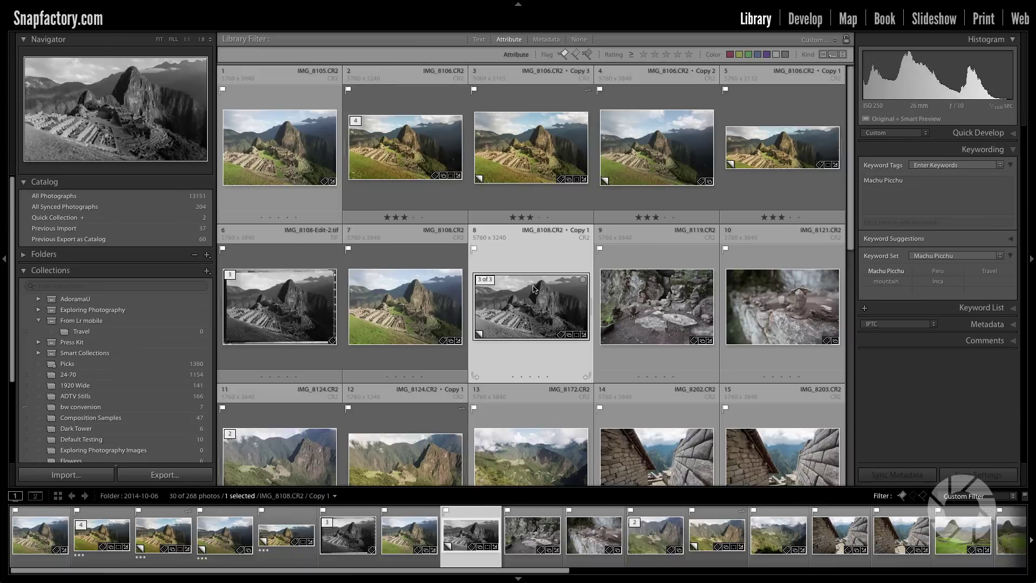
{"action": "left_click", "coordinate": [938, 272]}
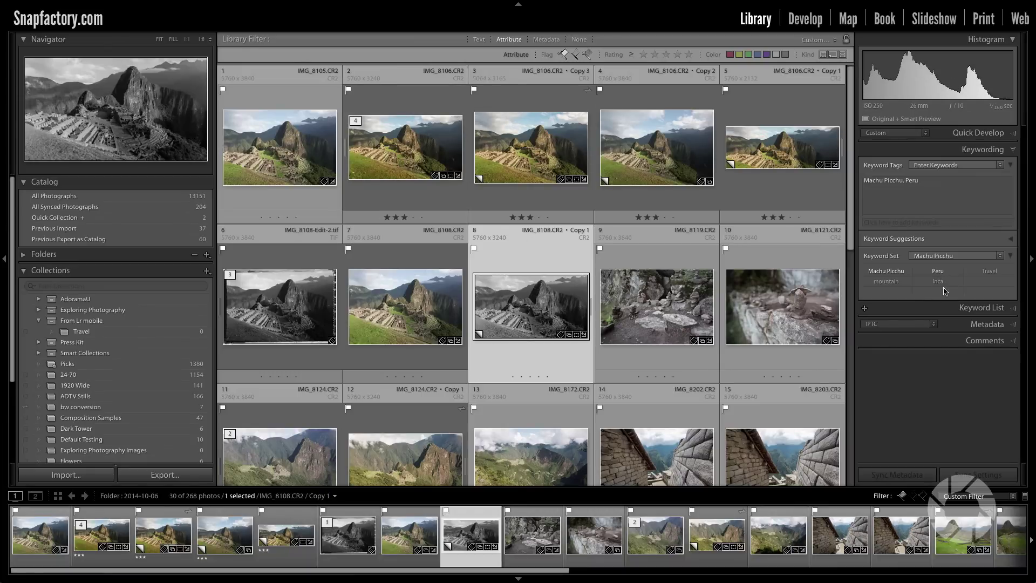
{"action": "left_click", "coordinate": [988, 272]}
{"action": "left_click", "coordinate": [886, 281]}
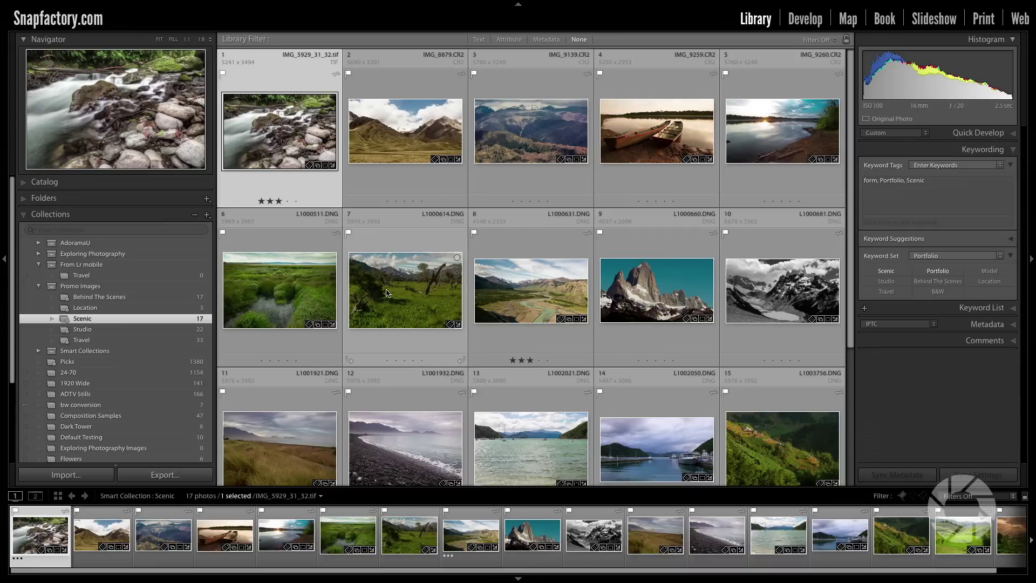
Scroll through the Scenic collection's 17 photos, including the three-star waterfall image.
{"action": "mouse_move", "coordinate": [387, 293]}
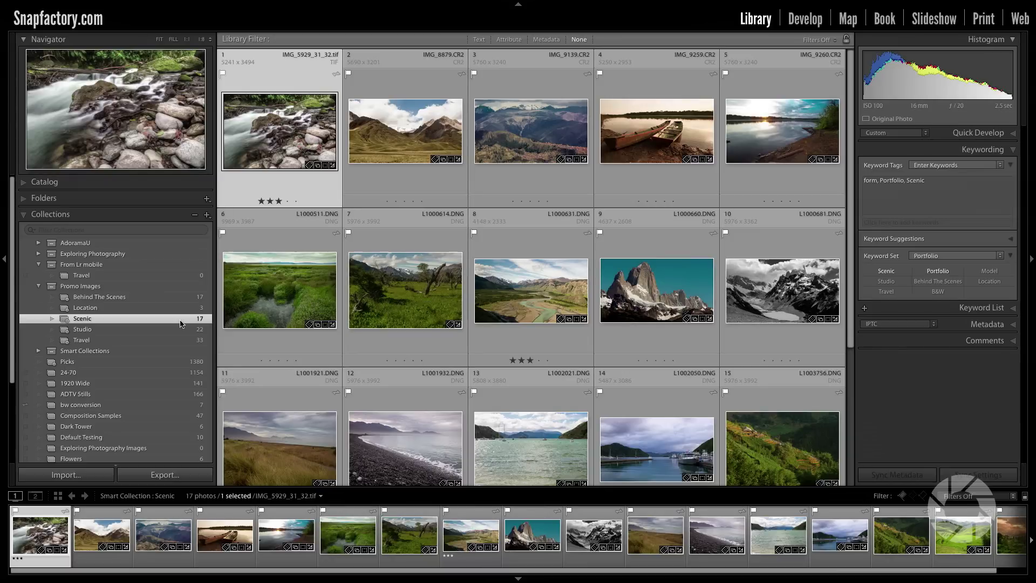
{"action": "scroll", "coordinate": [540, 318], "scroll_direction": "down", "scroll_amount": 3}
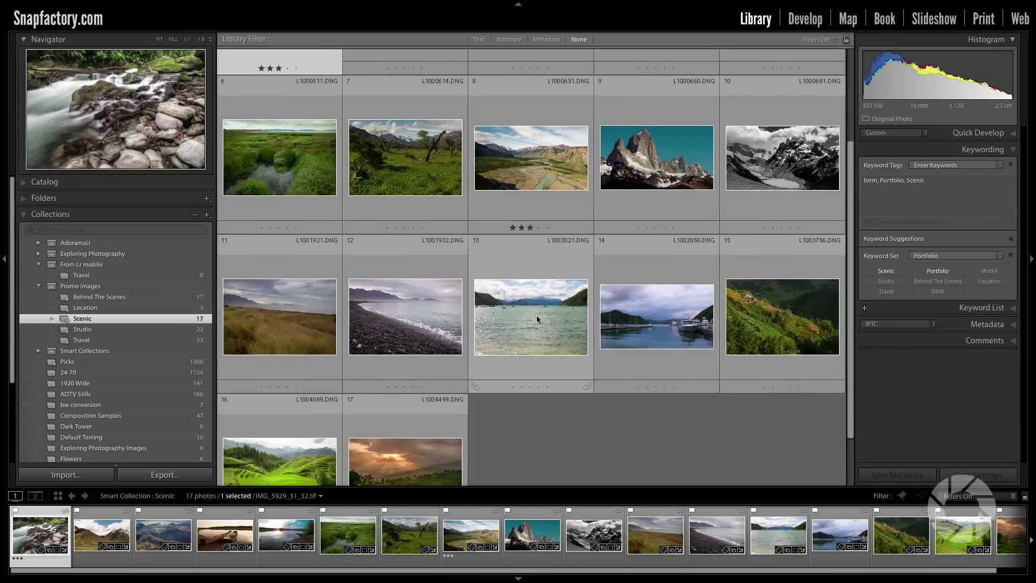
{"action": "scroll", "coordinate": [538, 319], "scroll_direction": "up", "scroll_amount": 3}
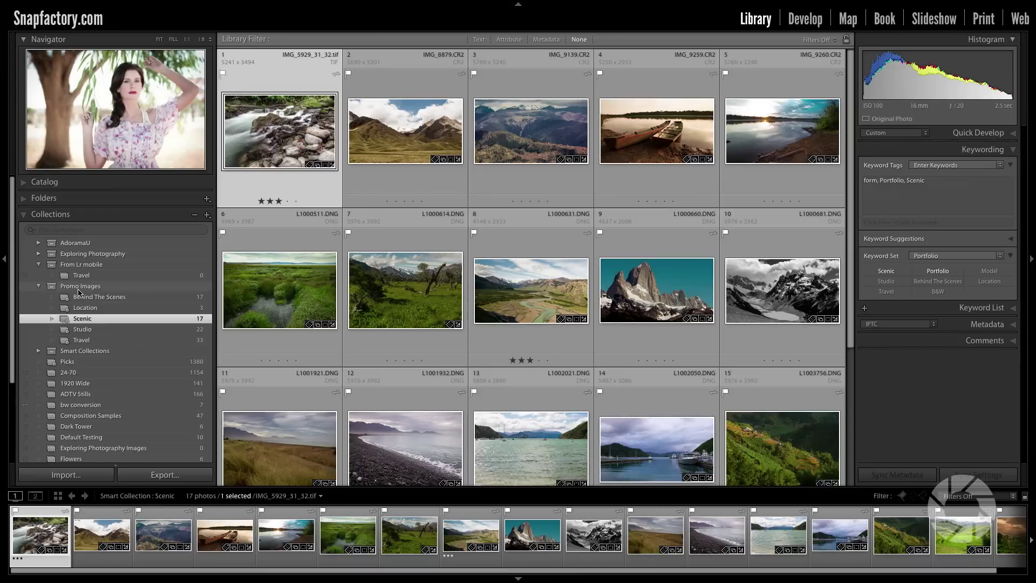
Show Behind The Scenes in expanded cells and view IMG_2808 large, then return to the grid.
{"action": "left_click", "coordinate": [99, 297]}
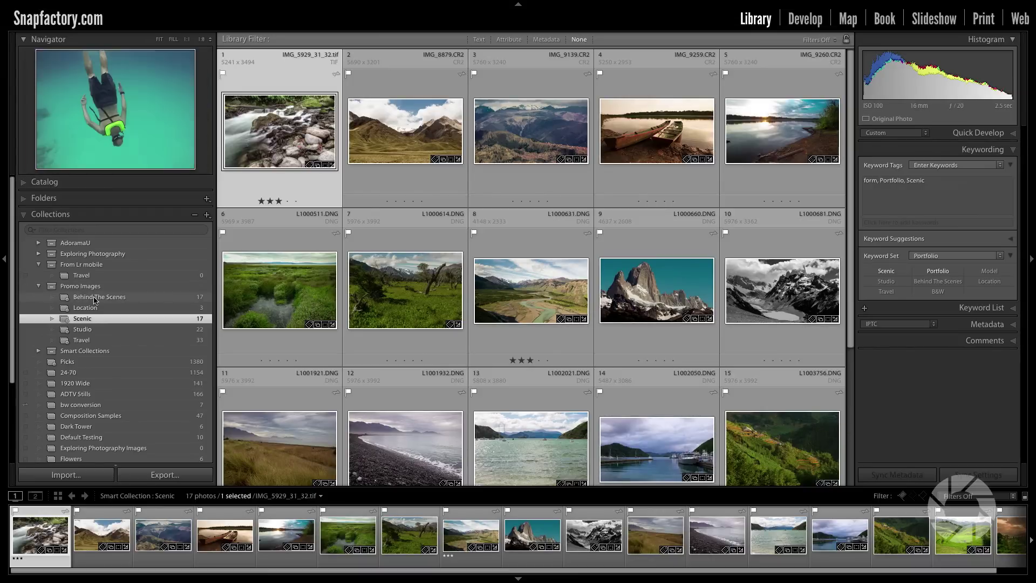
{"action": "scroll", "coordinate": [514, 348], "scroll_direction": "down", "scroll_amount": 2}
{"action": "key", "text": "j"}
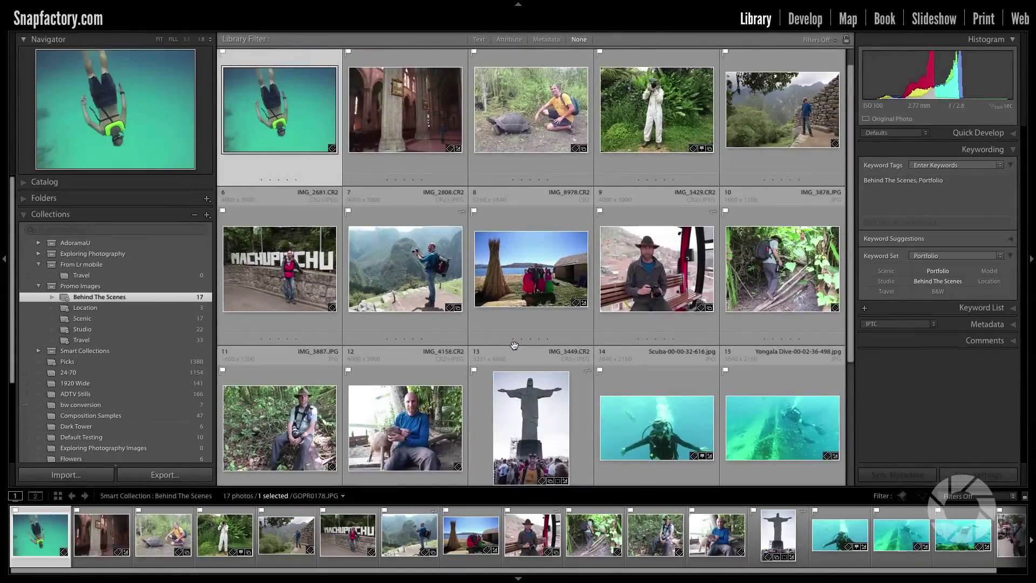
{"action": "left_click", "coordinate": [463, 343]}
{"action": "double_click", "coordinate": [435, 298]}
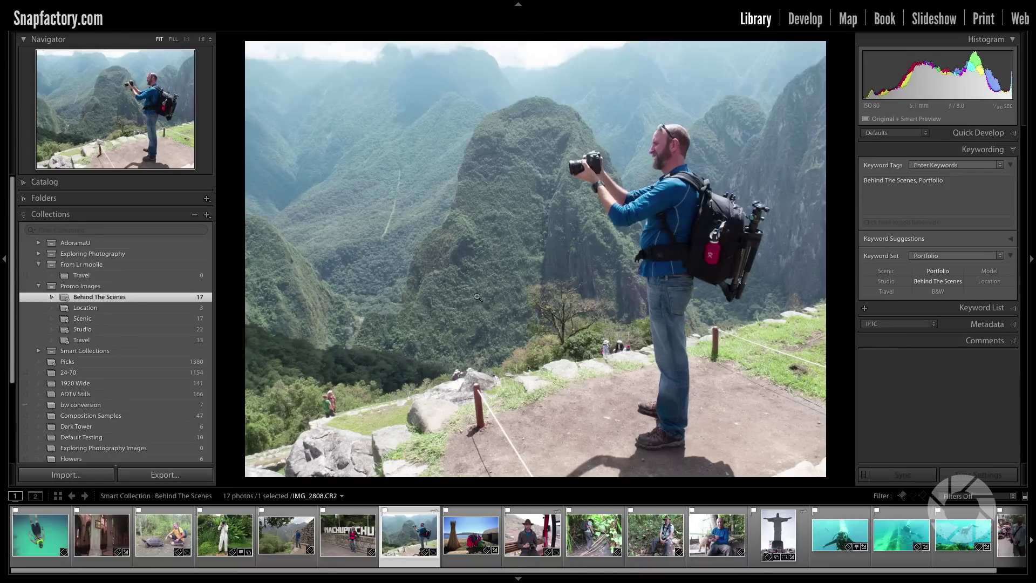
{"action": "double_click", "coordinate": [456, 301]}
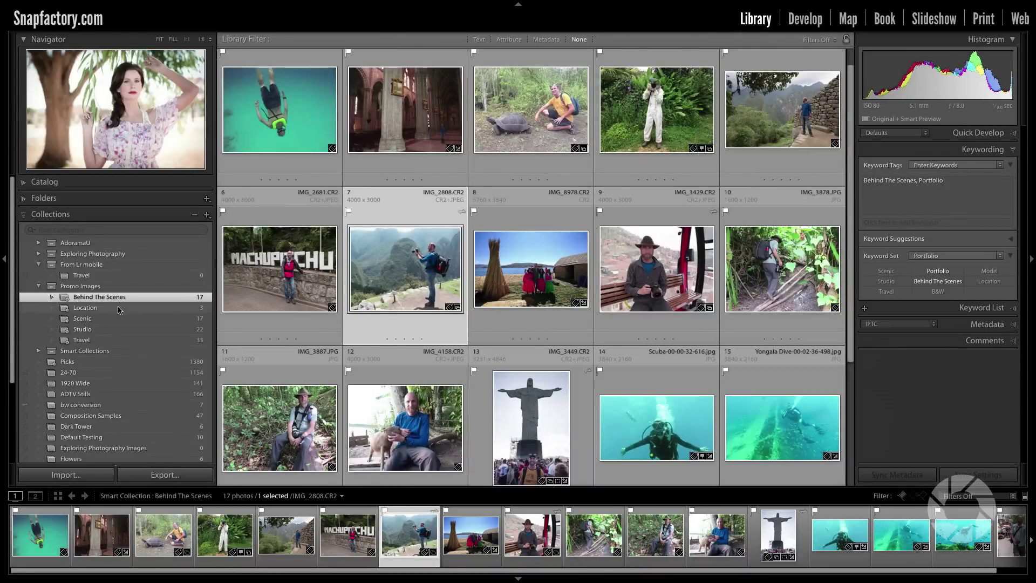
Step through the Location, Scenic, Studio and Travel collections, ending on Travel's 33 photos.
{"action": "left_click", "coordinate": [194, 308]}
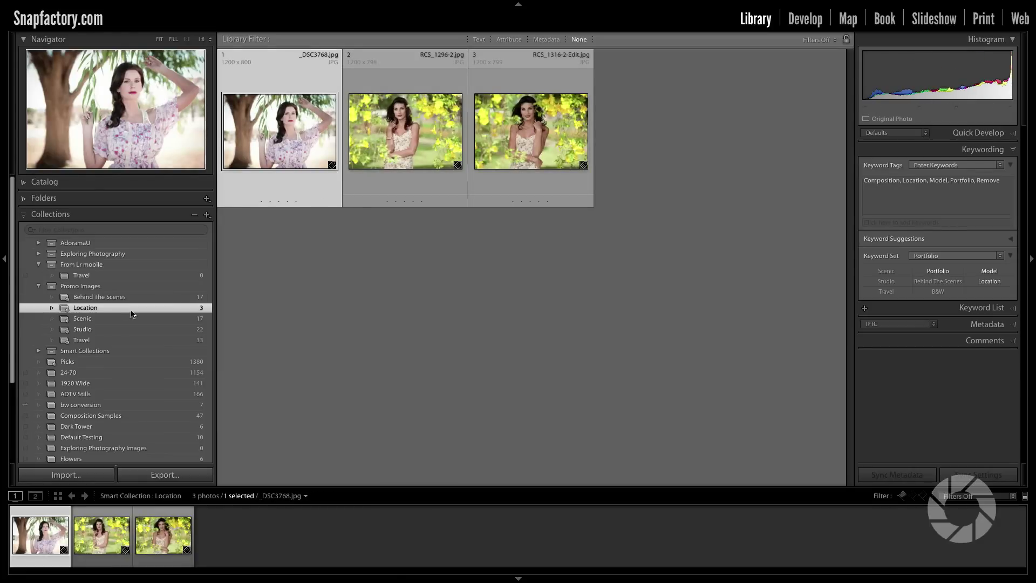
{"action": "left_click", "coordinate": [98, 321]}
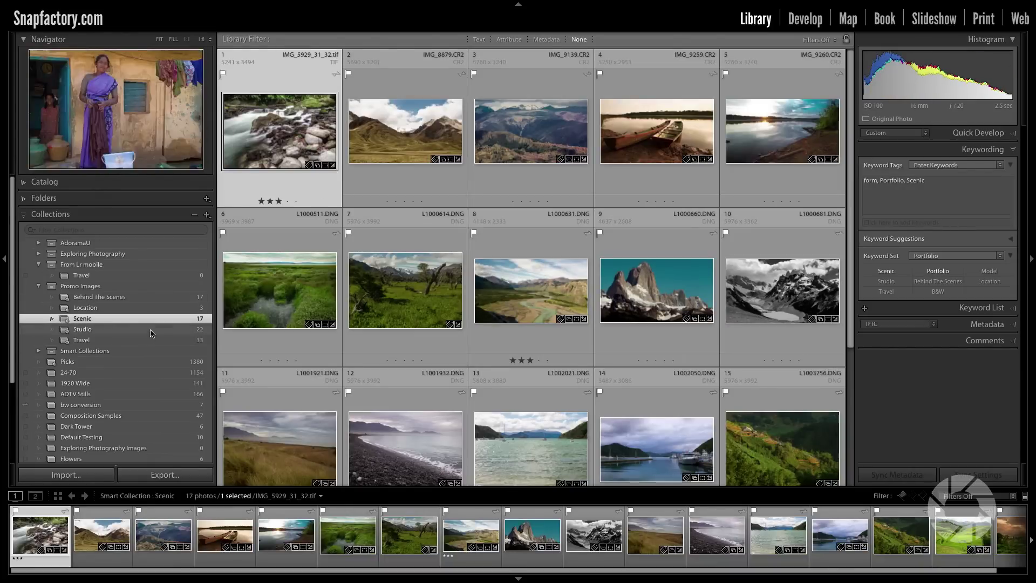
{"action": "left_click", "coordinate": [152, 329]}
{"action": "left_click", "coordinate": [112, 340]}
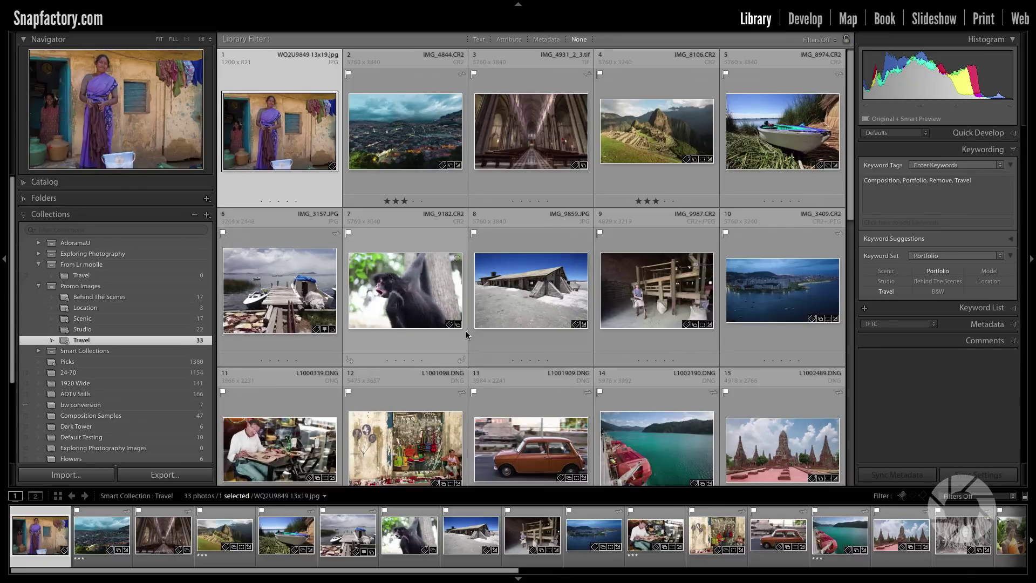
{"action": "key", "text": "super+Tab"}
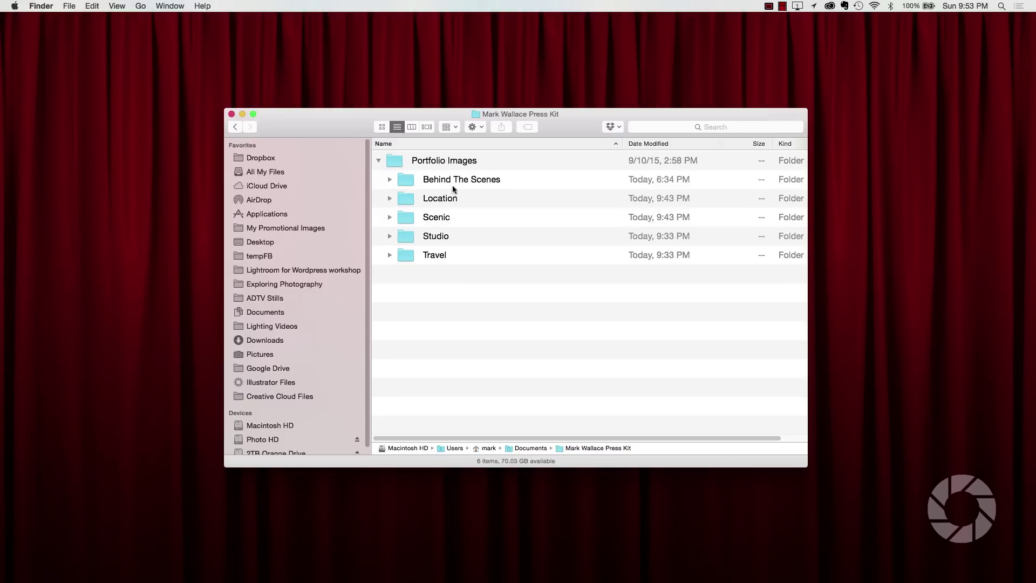
Quick Look the Behind The Scenes JPEGs in Finder through IMG_2808, then collapse the folder.
{"action": "left_click", "coordinate": [406, 181]}
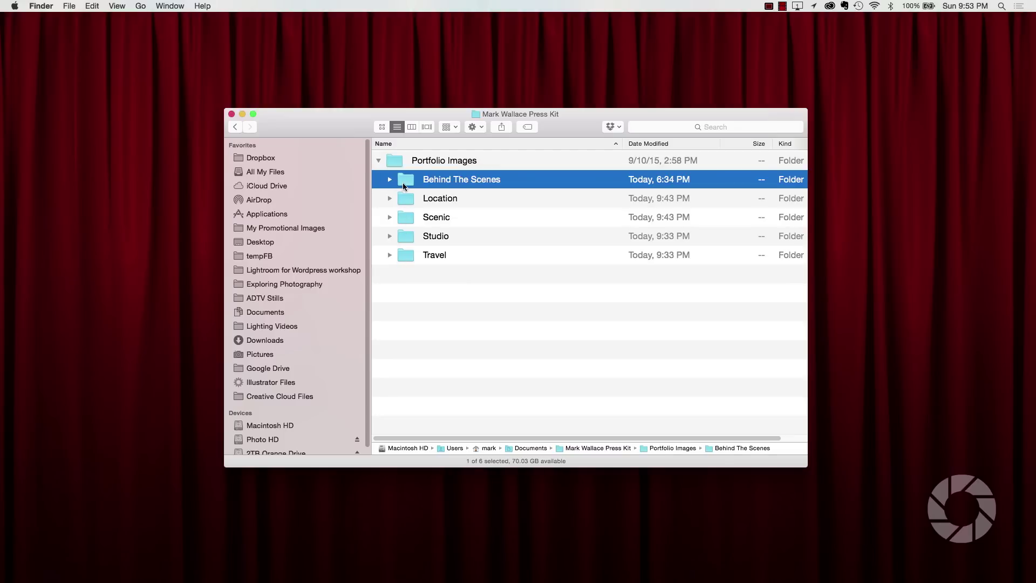
{"action": "key", "text": "Right"}
{"action": "left_click", "coordinate": [451, 211]}
{"action": "key", "text": "space"}
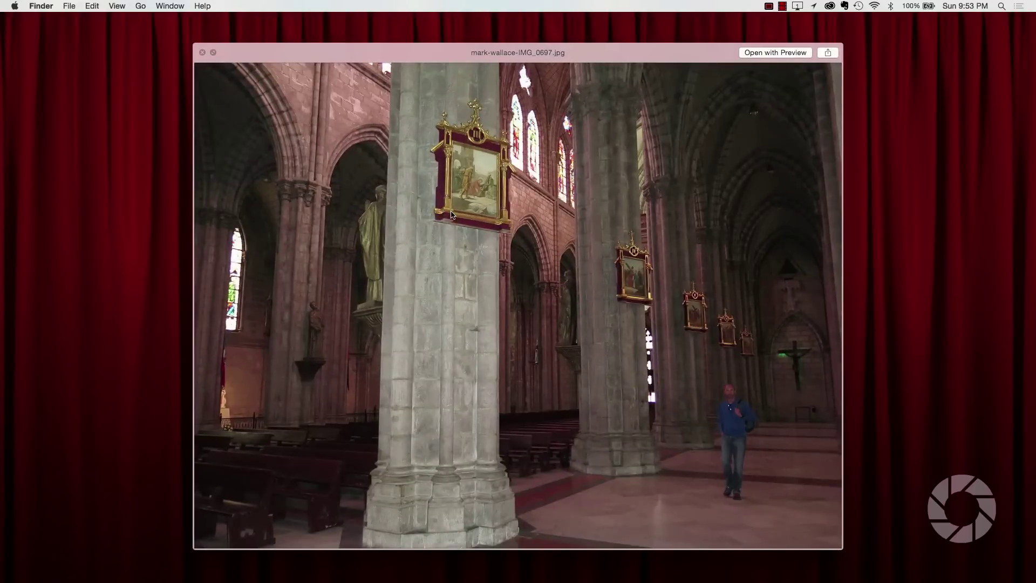
{"action": "key", "text": "Down"}
{"action": "key", "text": "Down"}
{"action": "key", "text": "Down"}
{"action": "key", "text": "Down"}
{"action": "key", "text": "space"}
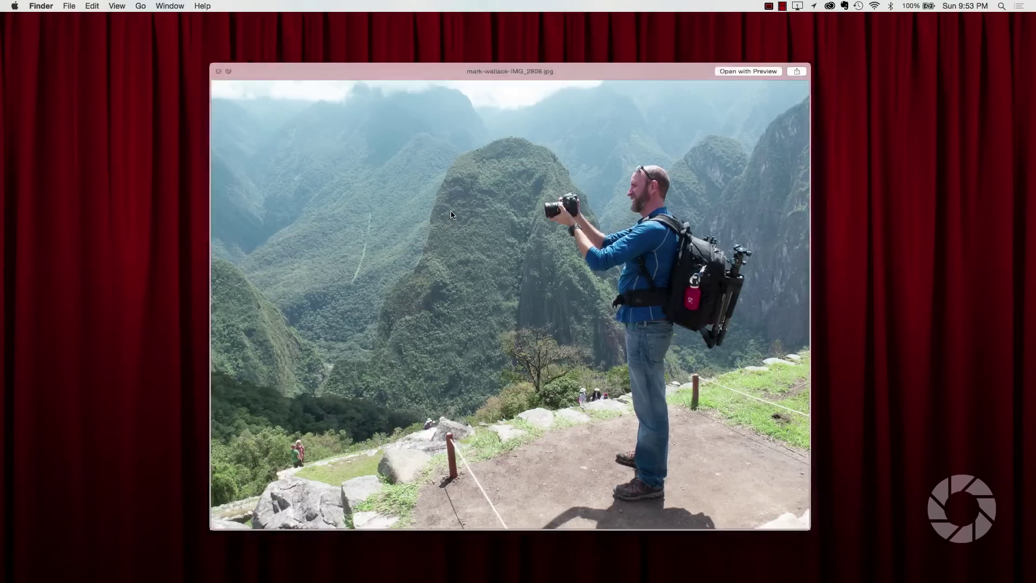
{"action": "left_click", "coordinate": [389, 179]}
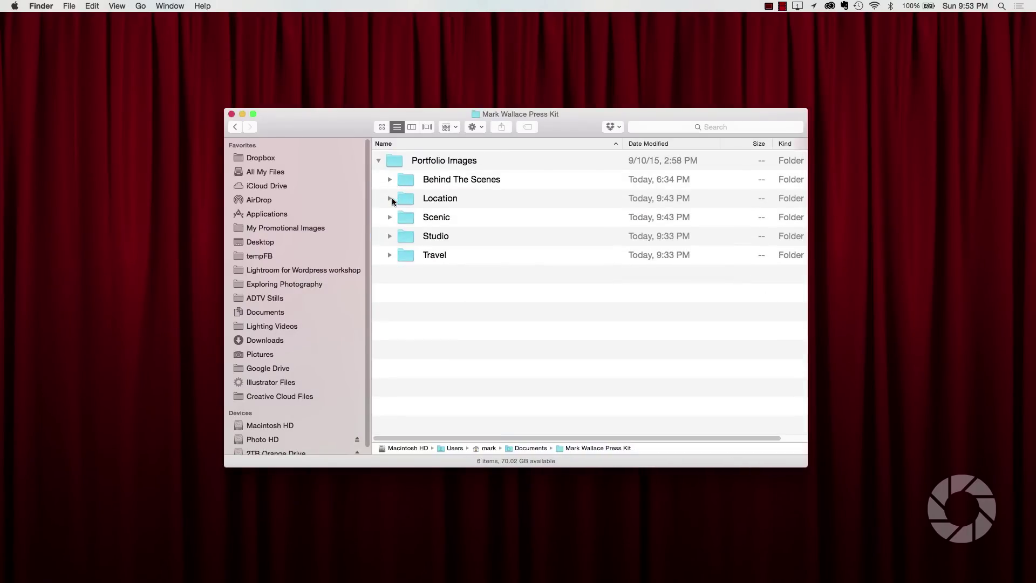
Expand Location and Scenic, preview the Scenic JPEGs, then collapse both folders and return to Lightroom.
{"action": "left_click", "coordinate": [390, 198]}
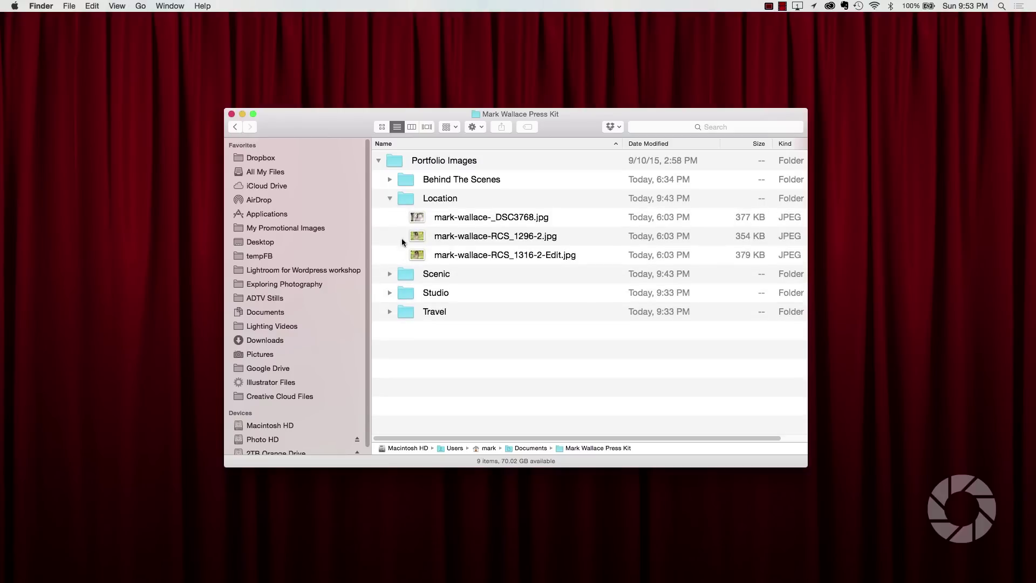
{"action": "left_click", "coordinate": [389, 273]}
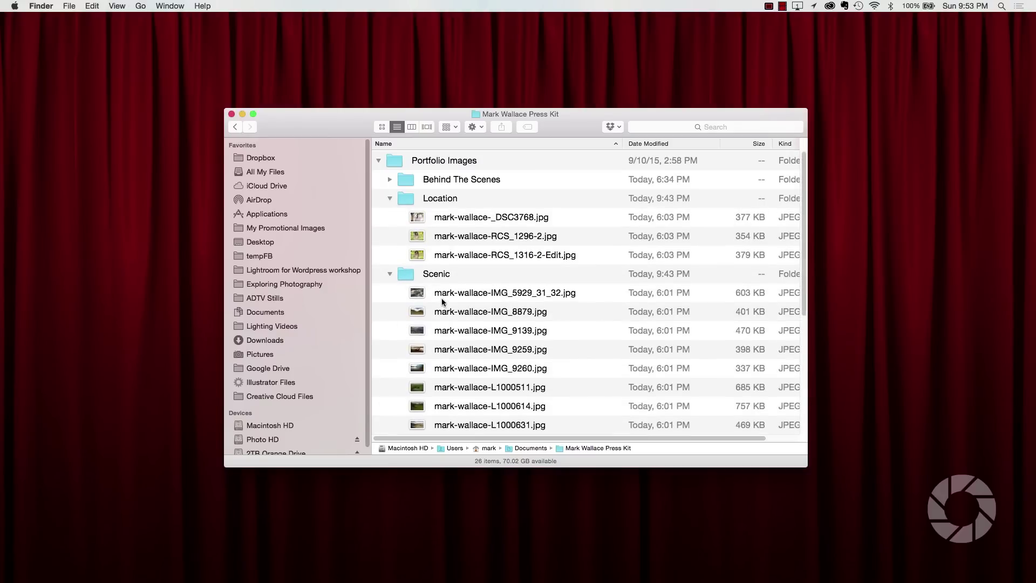
{"action": "left_click", "coordinate": [447, 295]}
{"action": "key", "text": "space"}
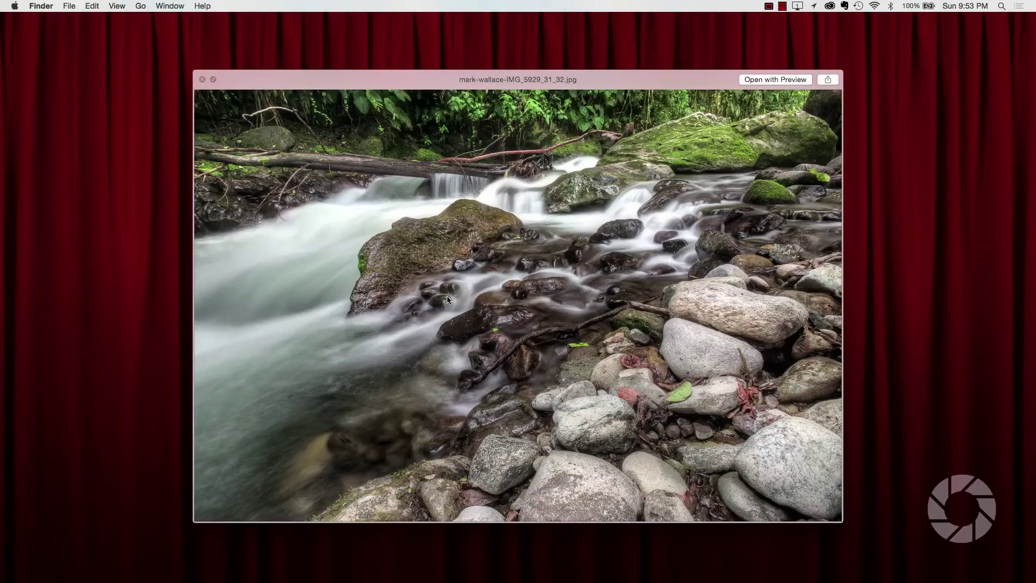
{"action": "key", "text": "Down"}
{"action": "key", "text": "Down"}
{"action": "key", "text": "Down"}
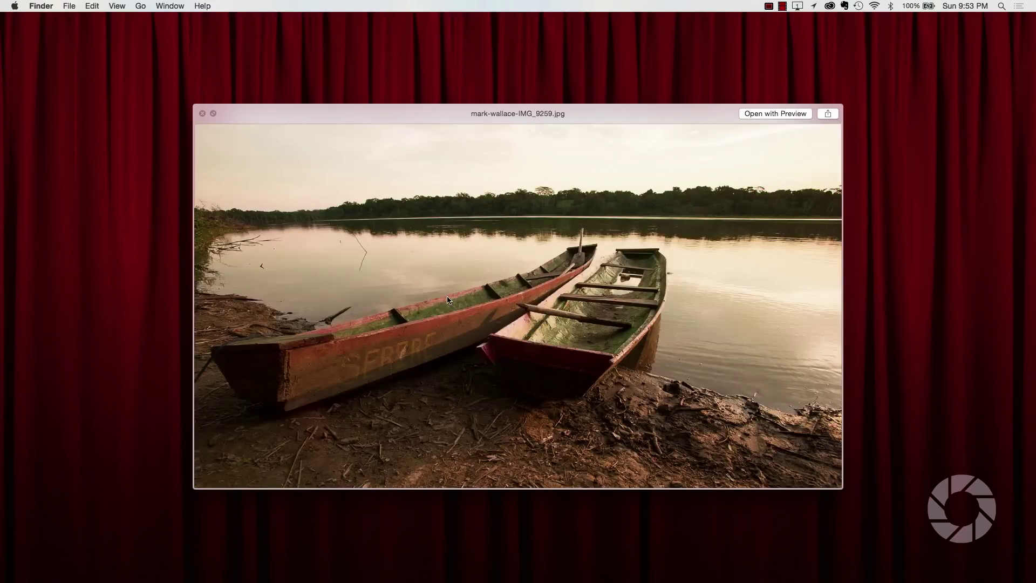
{"action": "key", "text": "Down"}
{"action": "key", "text": "Down"}
{"action": "key", "text": "Down"}
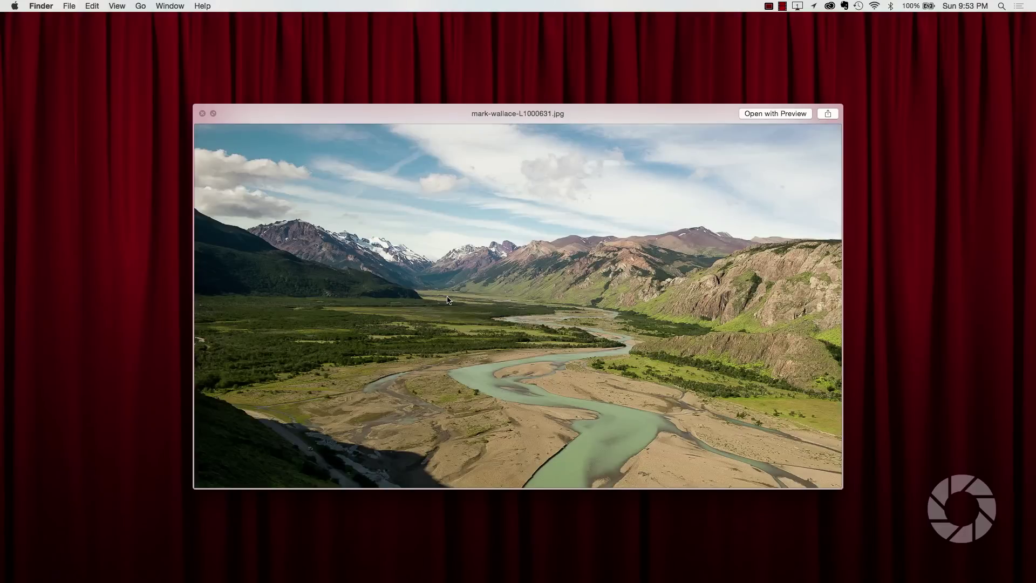
{"action": "key", "text": "space"}
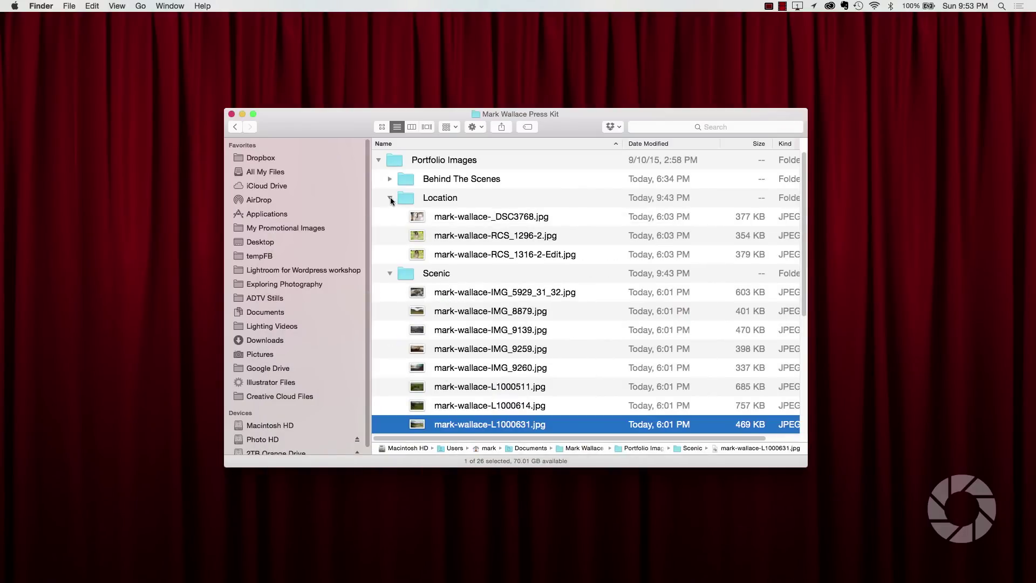
{"action": "left_click", "coordinate": [389, 198]}
{"action": "left_click", "coordinate": [389, 216]}
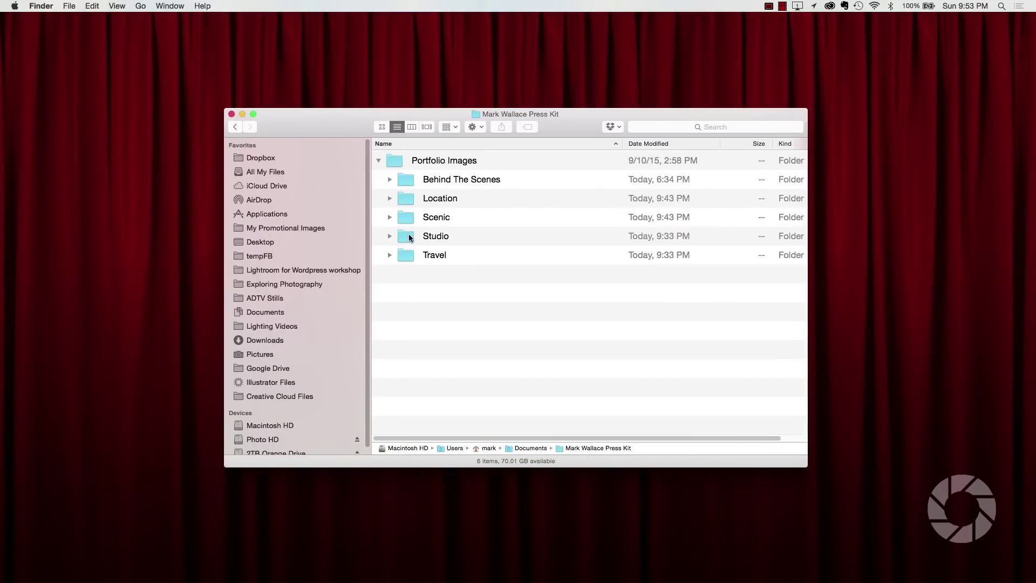
{"action": "key", "text": "super+Tab"}
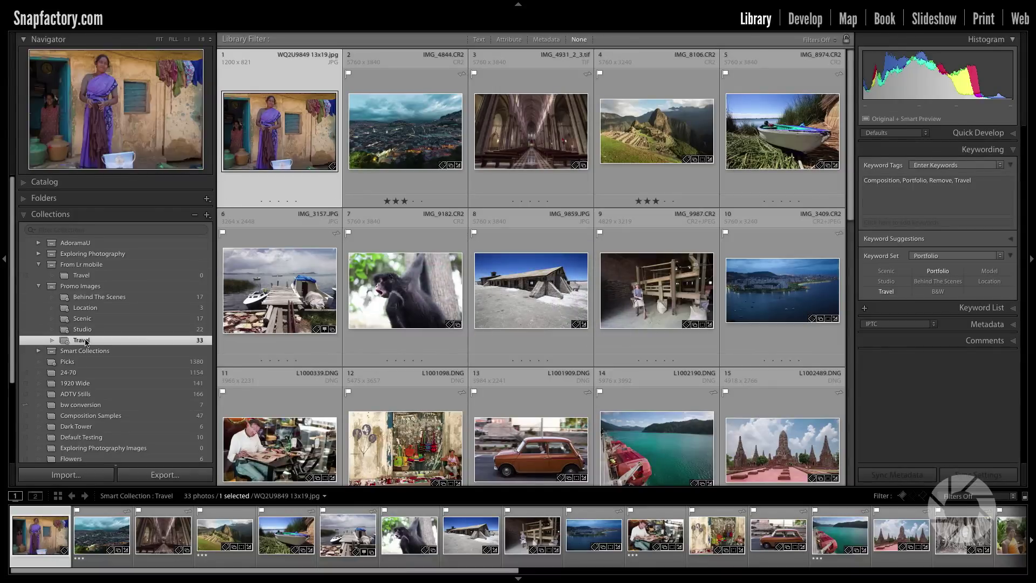
Select all 33 Travel photos, then show all 92 photos of the Promo Images set.
{"action": "key", "text": "super+a"}
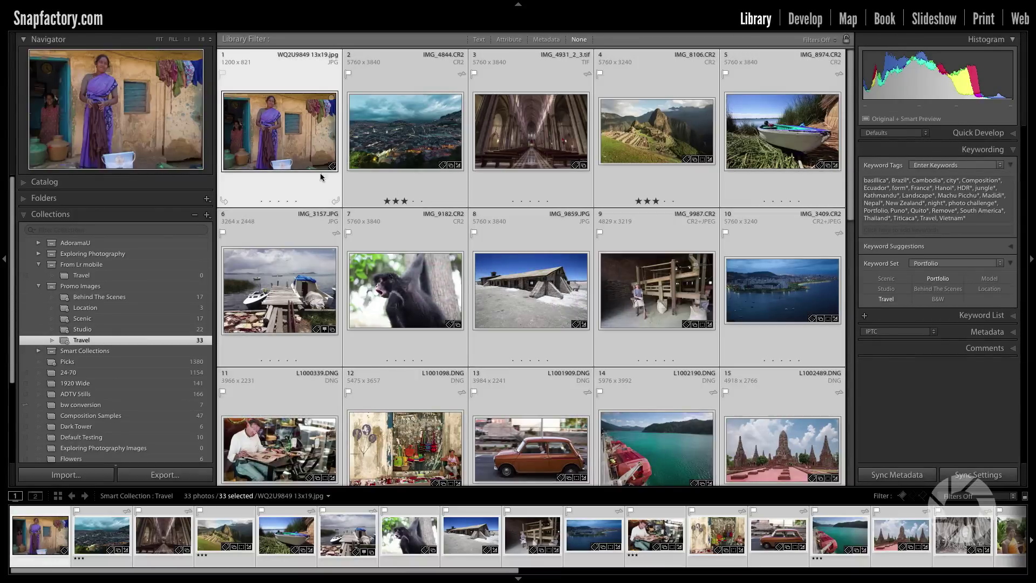
{"action": "left_click", "coordinate": [82, 6]}
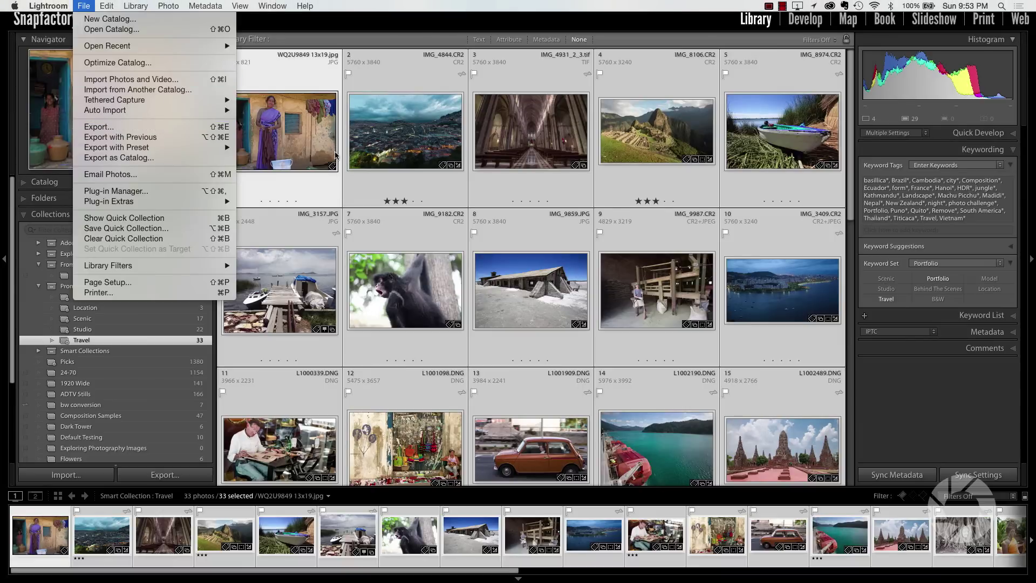
{"action": "left_click", "coordinate": [330, 180]}
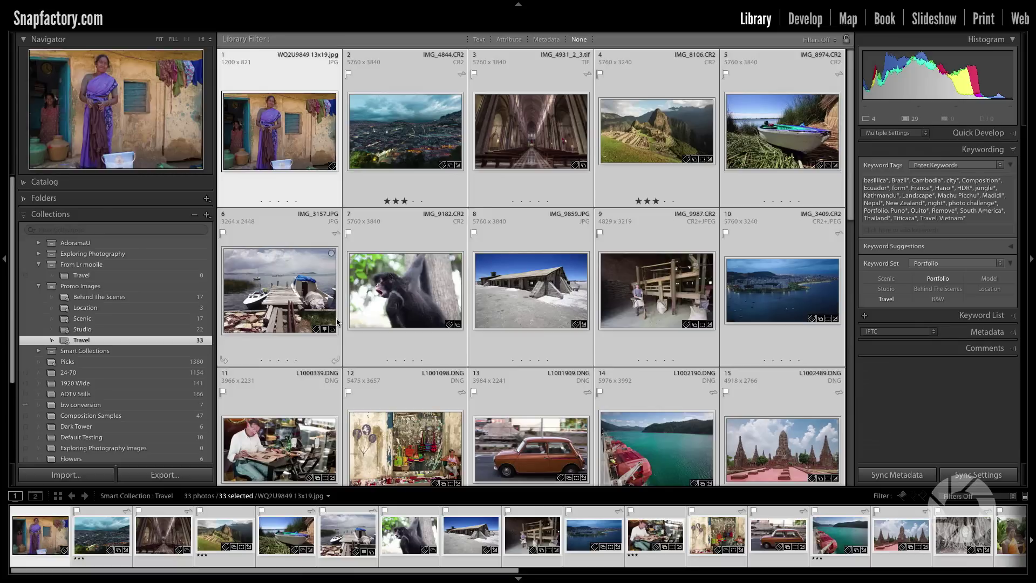
{"action": "left_click", "coordinate": [79, 289]}
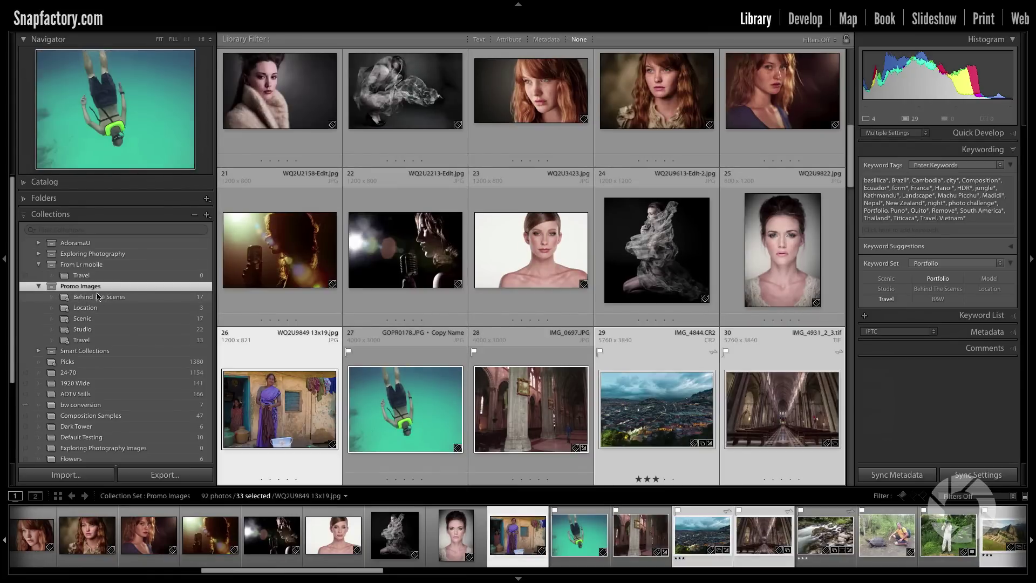
Expand Publish Services and collapse the Hard Drive: Press Kit service.
{"action": "scroll", "coordinate": [63, 424], "scroll_direction": "down", "scroll_amount": 5}
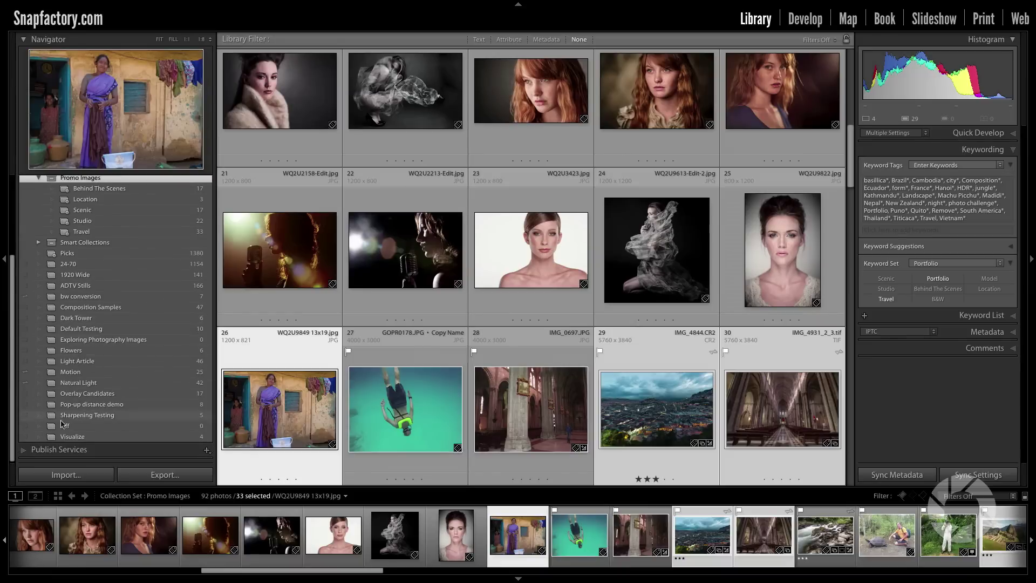
{"action": "left_click", "coordinate": [30, 450]}
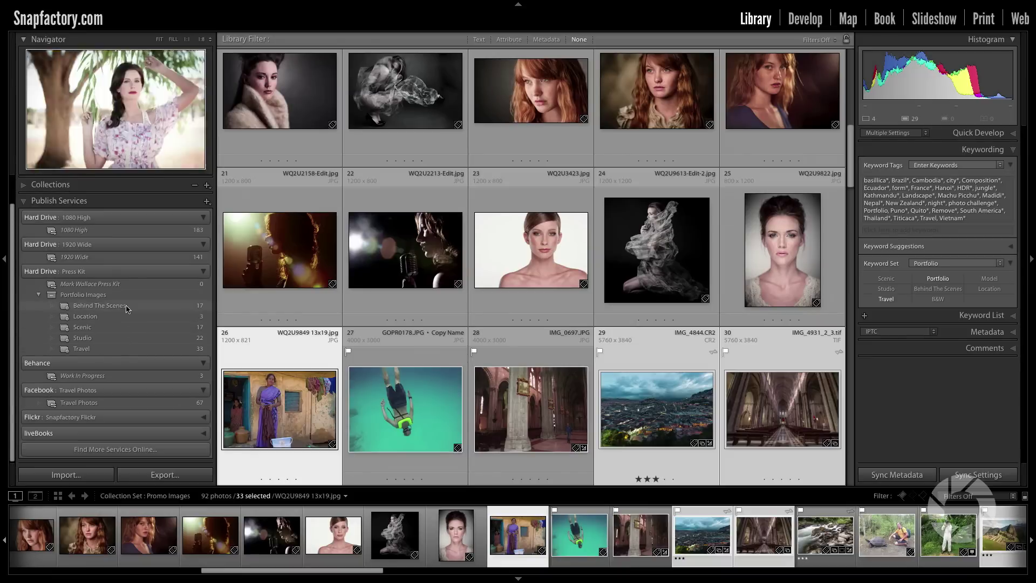
{"action": "left_click", "coordinate": [202, 273]}
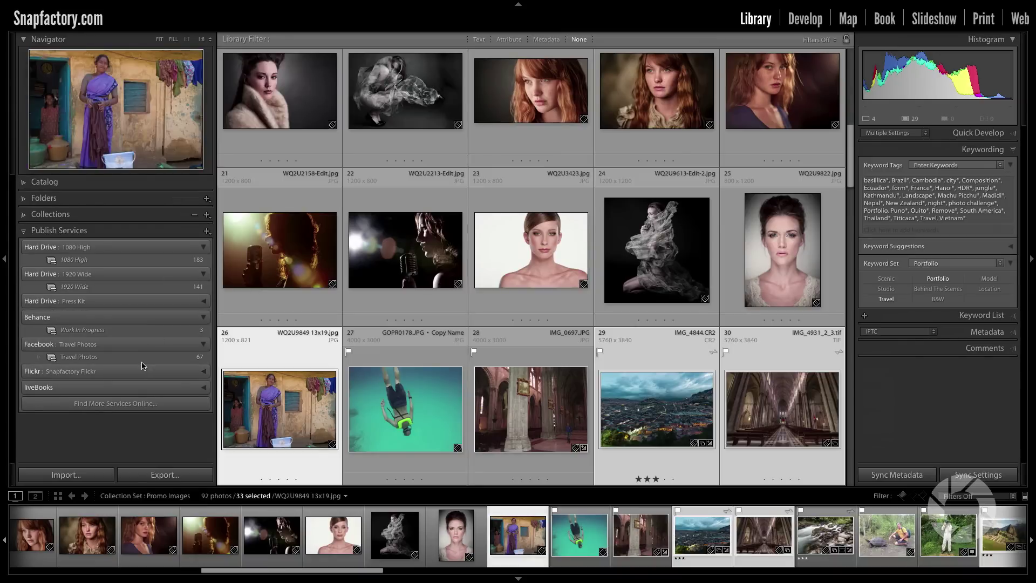
Add a new Hard Drive connection named 'Promo Images' in the Publishing Manager.
{"action": "left_click", "coordinate": [206, 232]}
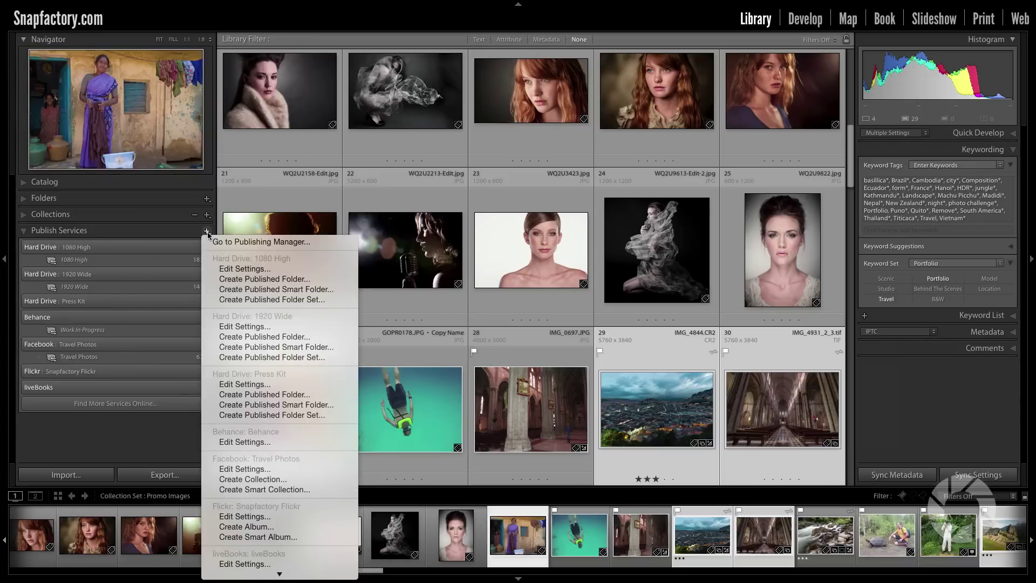
{"action": "left_click", "coordinate": [219, 243]}
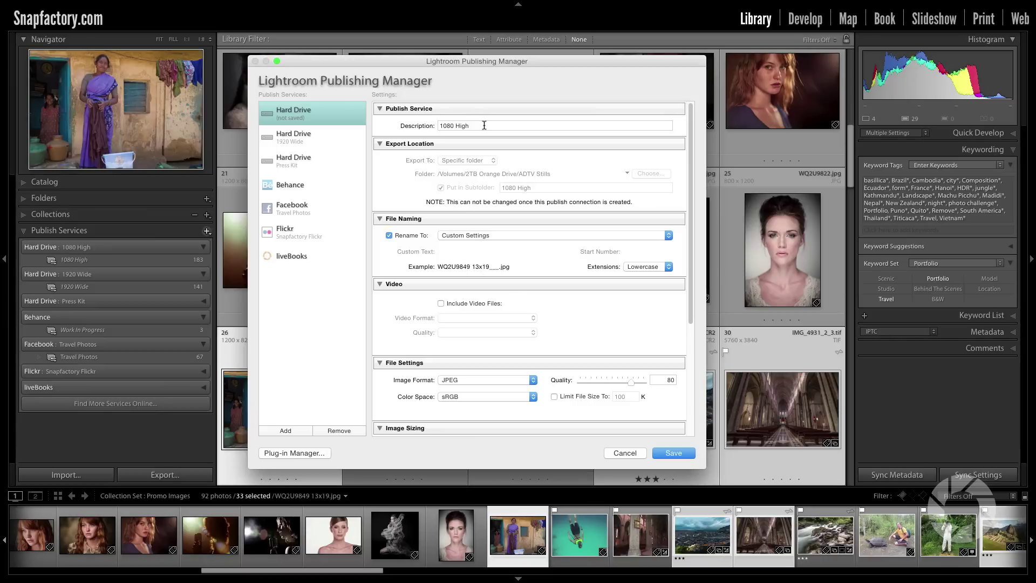
{"action": "left_click", "coordinate": [285, 432]}
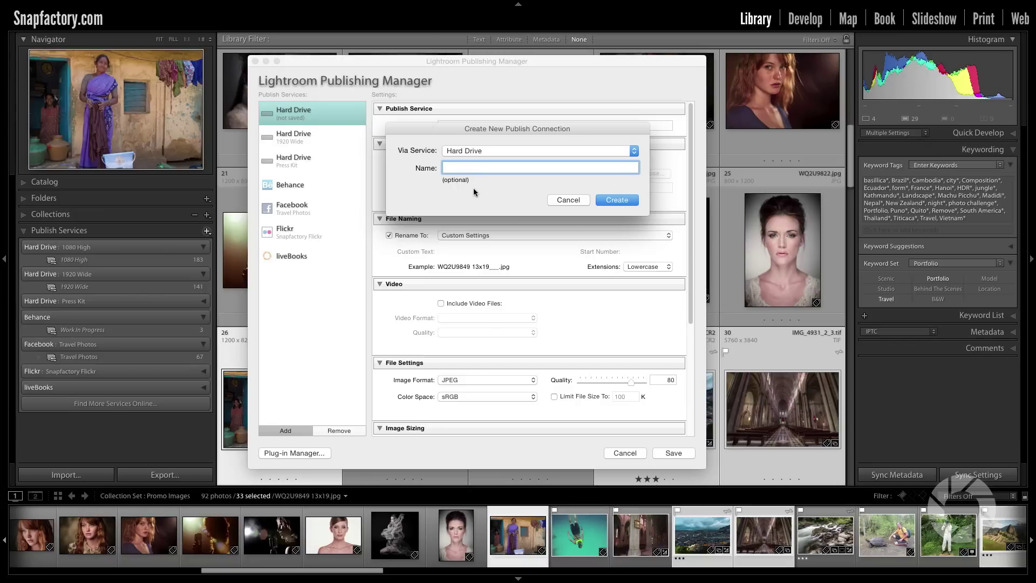
{"action": "type", "text": "Promo Images"}
{"action": "left_click", "coordinate": [609, 201]}
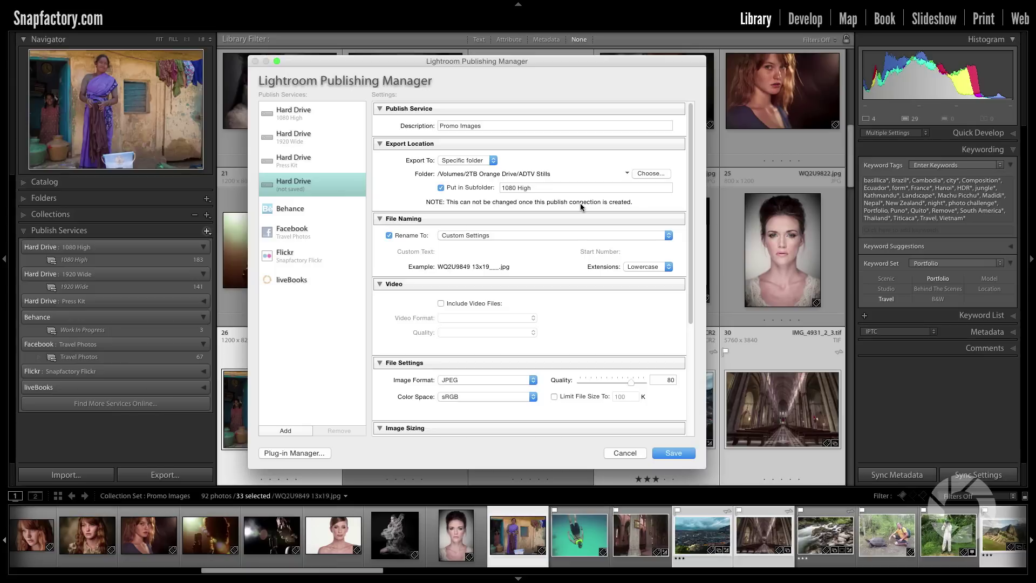
Set the export destination to My Promotional Images on Photo HD with Put in Subfolder unchecked.
{"action": "left_click", "coordinate": [649, 174]}
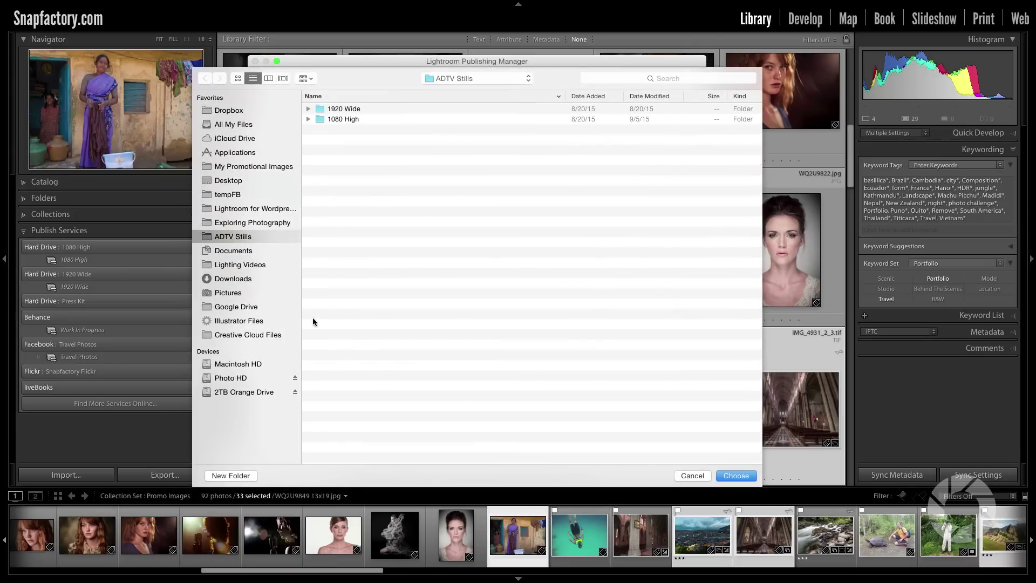
{"action": "left_click", "coordinate": [259, 168]}
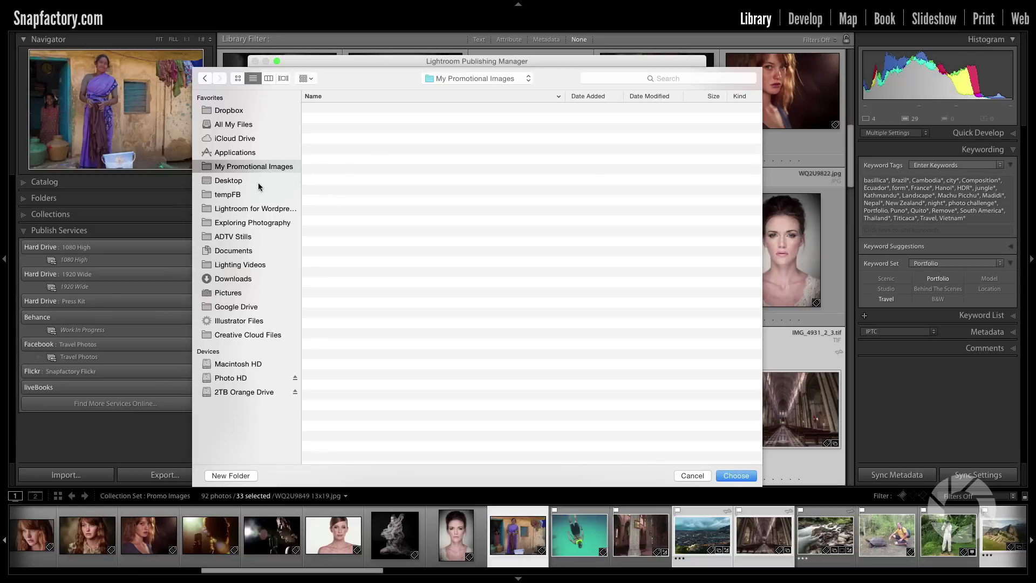
{"action": "left_click", "coordinate": [741, 478]}
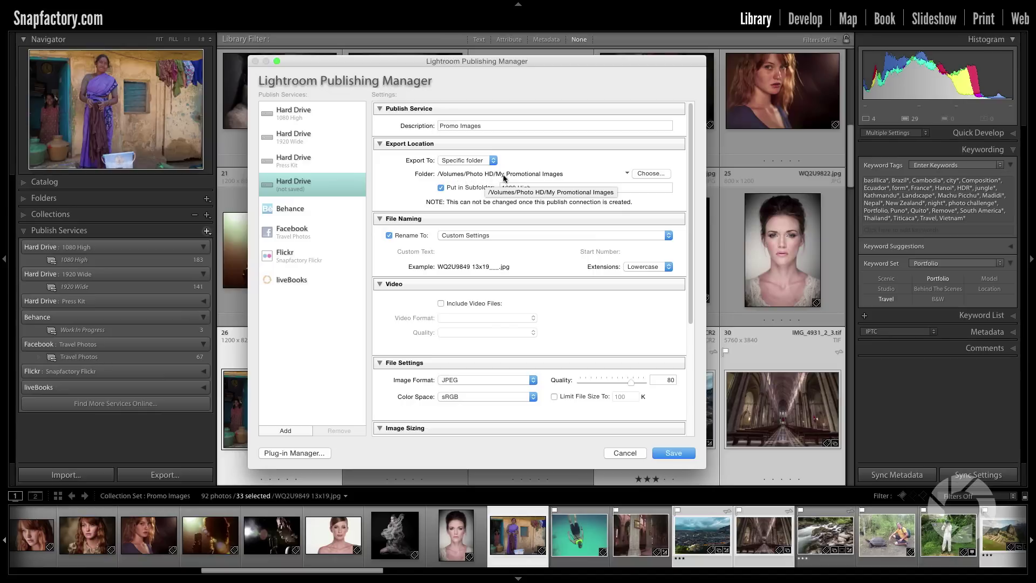
{"action": "left_click", "coordinate": [449, 189]}
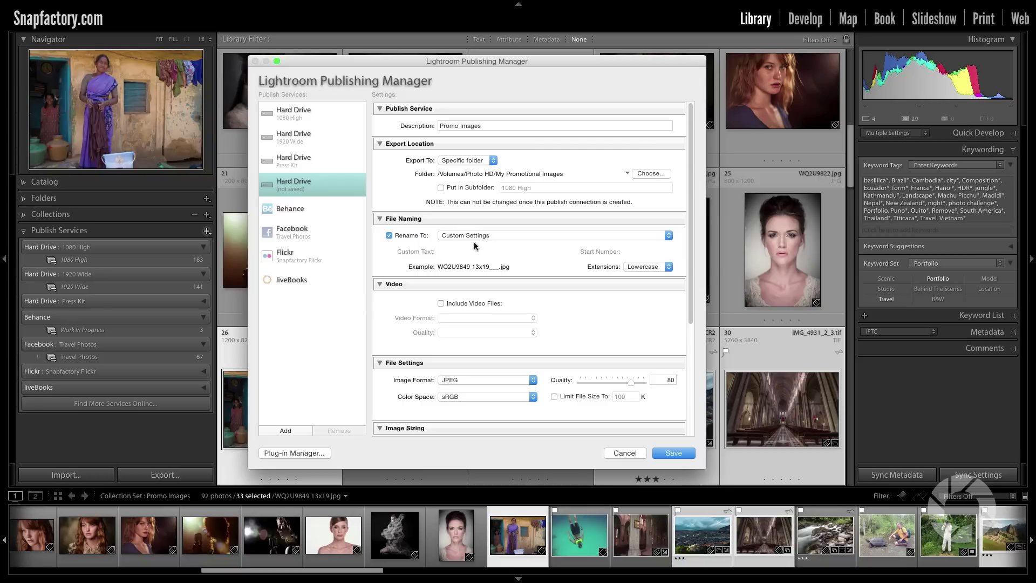
Set Resize to Fit to Long Edge and save the Promo Images publish service.
{"action": "scroll", "coordinate": [472, 247], "scroll_direction": "down", "scroll_amount": 5}
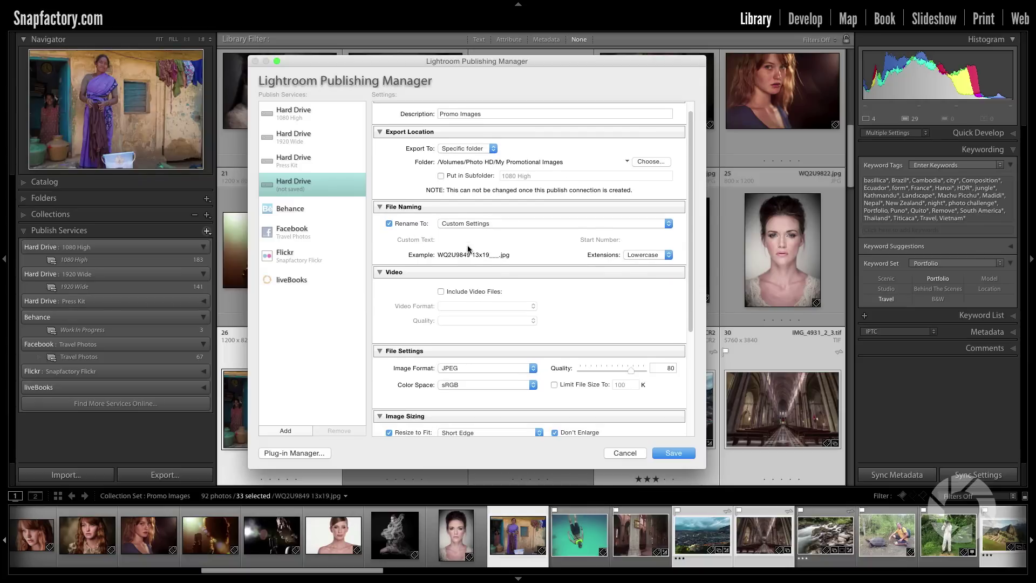
{"action": "scroll", "coordinate": [465, 248], "scroll_direction": "down", "scroll_amount": 1}
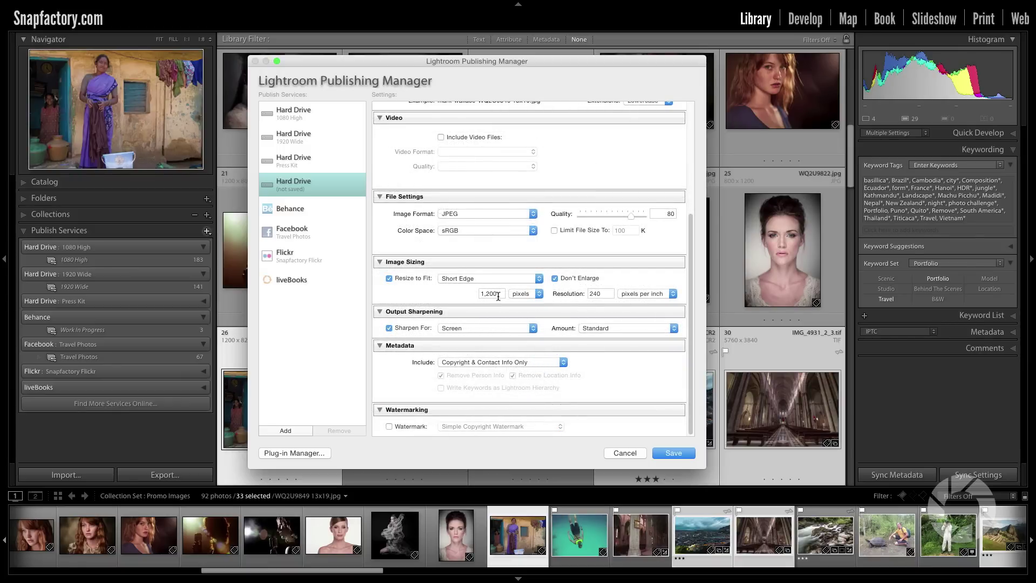
{"action": "left_click", "coordinate": [453, 277]}
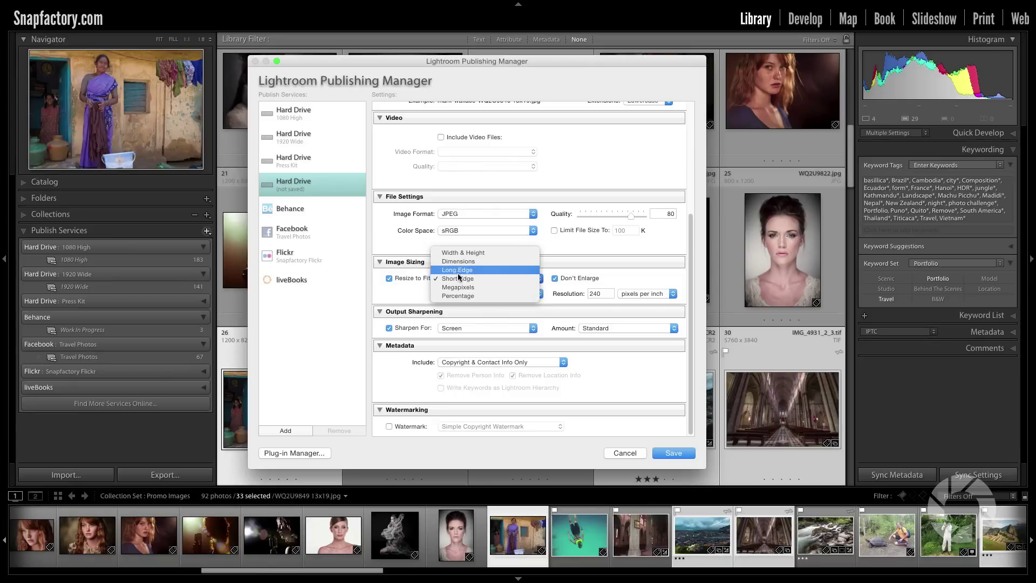
{"action": "left_click", "coordinate": [457, 270]}
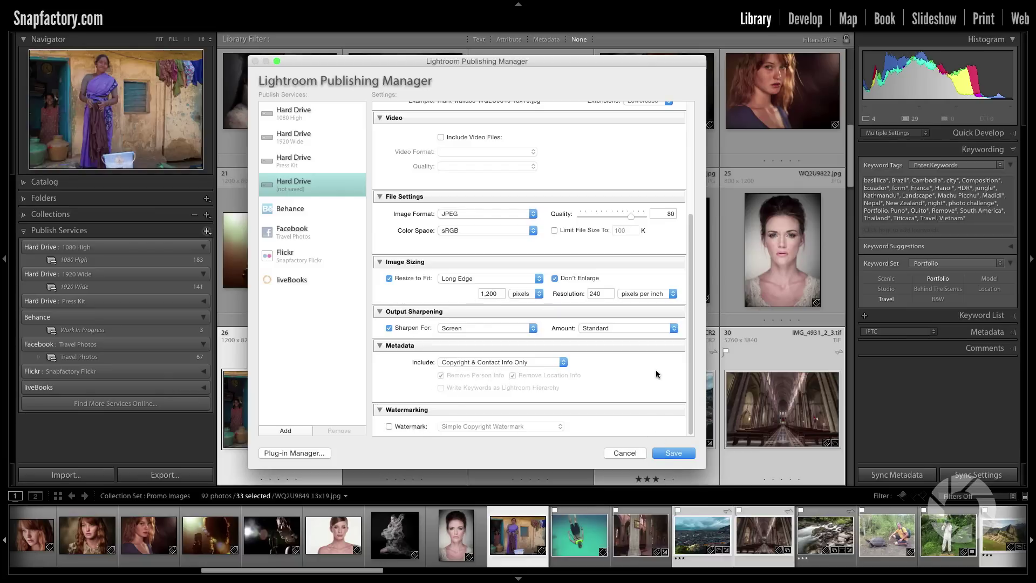
{"action": "left_click", "coordinate": [668, 454]}
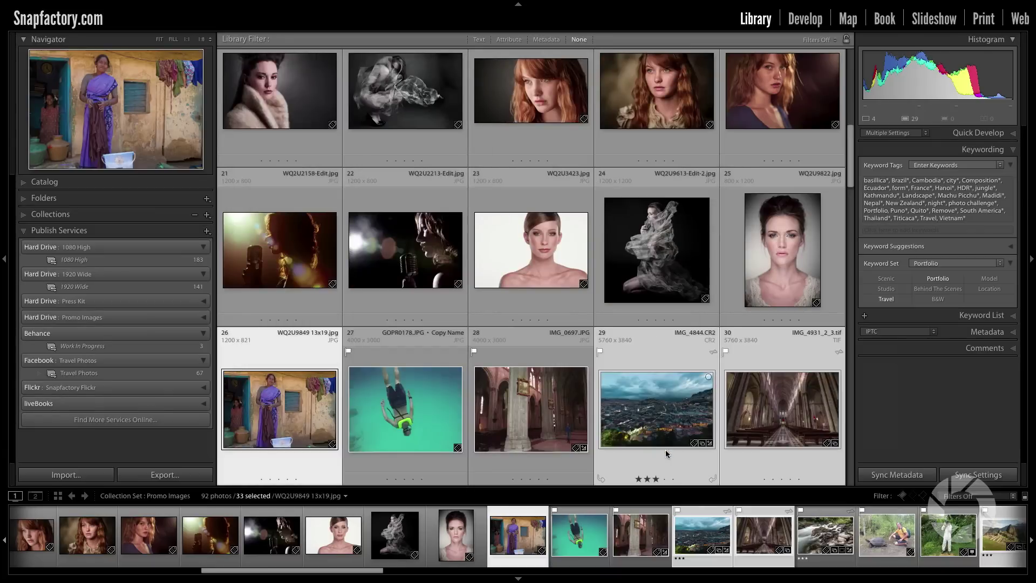
Create a published folder set named 'Portfolio Images' under Hard Drive: Promo Images.
{"action": "left_click", "coordinate": [203, 318]}
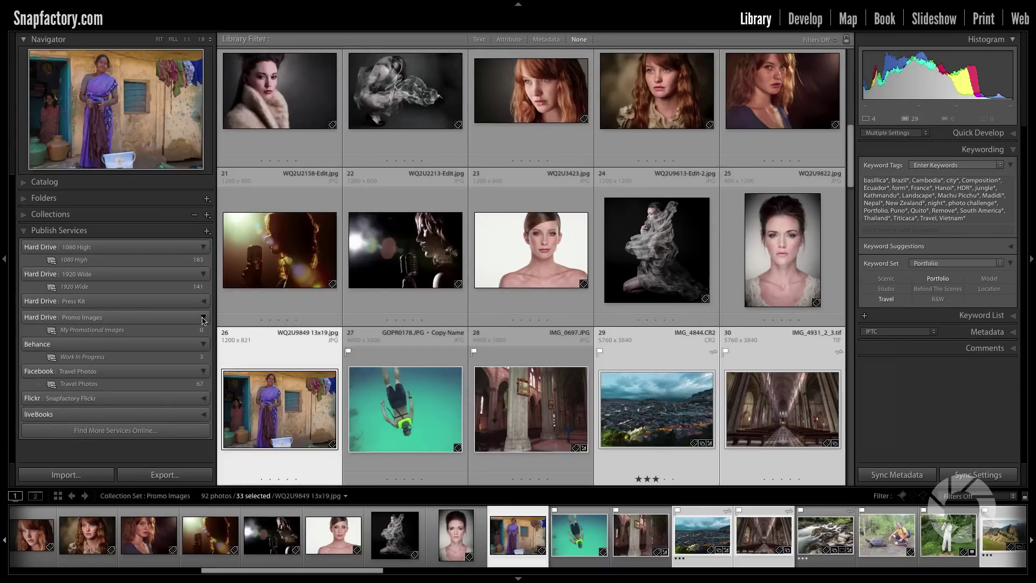
{"action": "right_click", "coordinate": [77, 334]}
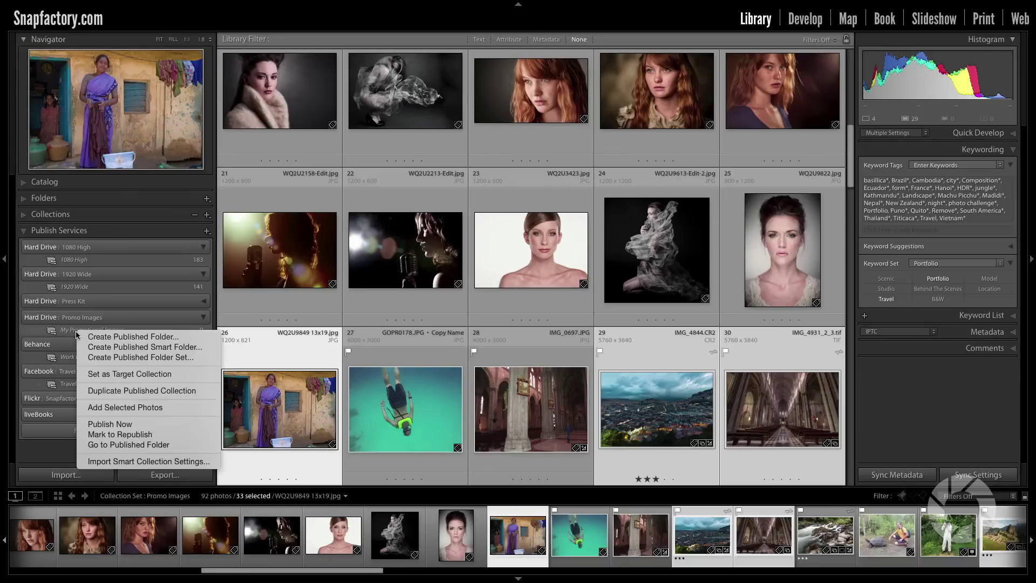
{"action": "left_click", "coordinate": [95, 358]}
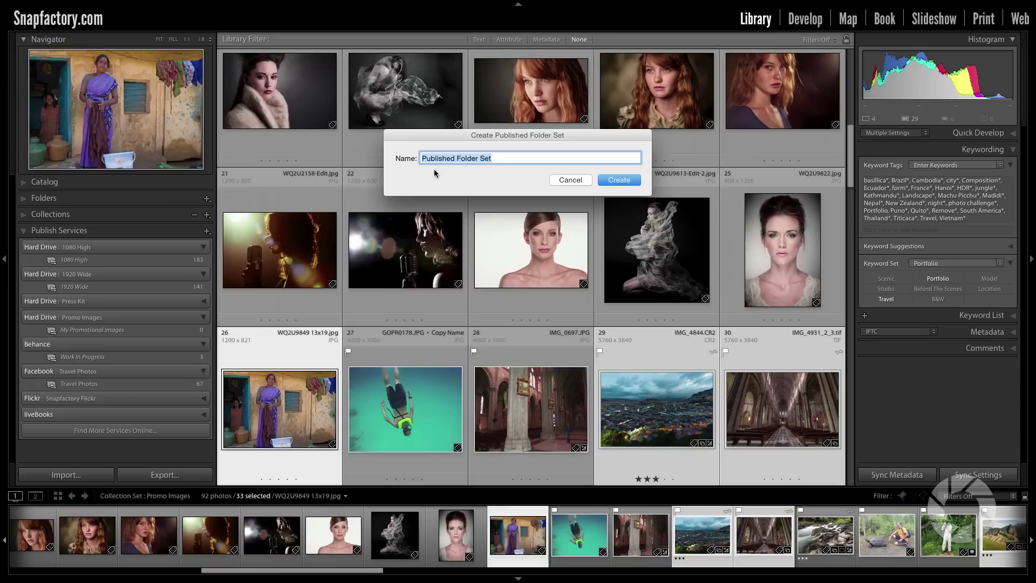
{"action": "type", "text": "Portfo"}
{"action": "key", "text": "BackSpace"}
{"action": "type", "text": "folio Images"}
{"action": "left_click", "coordinate": [617, 179]}
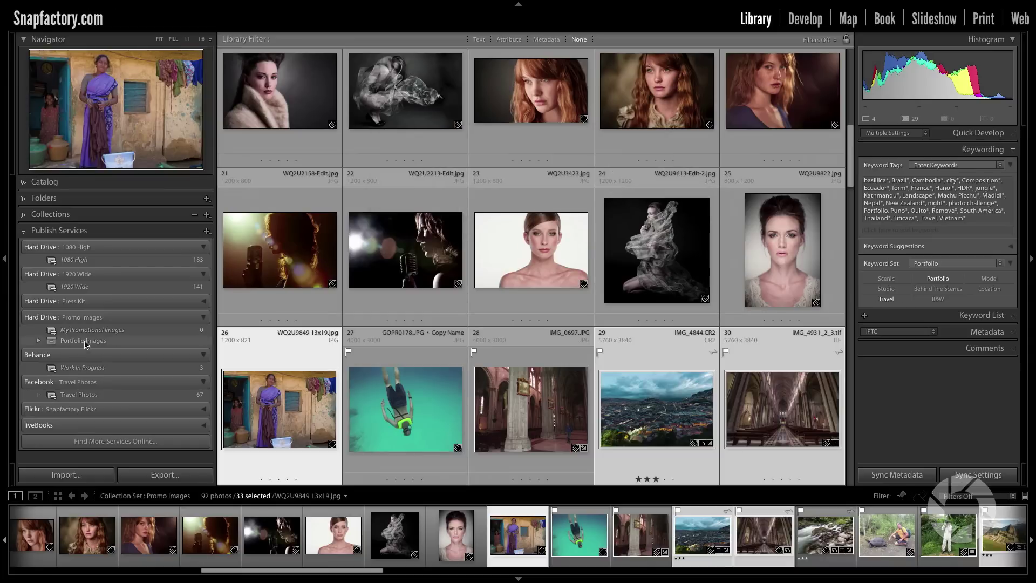
{"action": "left_click", "coordinate": [38, 340]}
Create a 'Behind The Scenes' smart folder with keyword rule Portfolio, Behind The Scenes.
{"action": "right_click", "coordinate": [69, 345]}
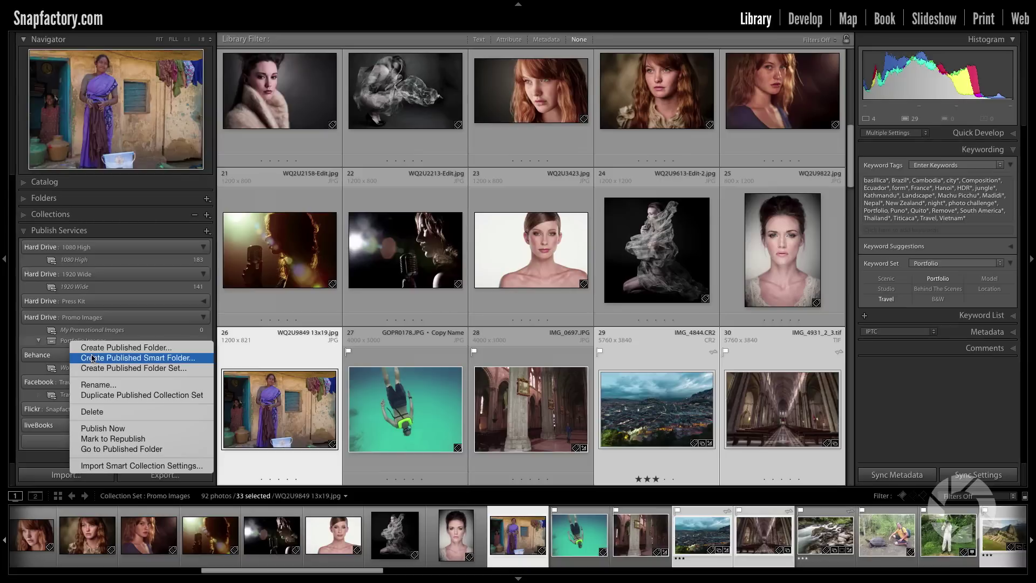
{"action": "left_click", "coordinate": [126, 359]}
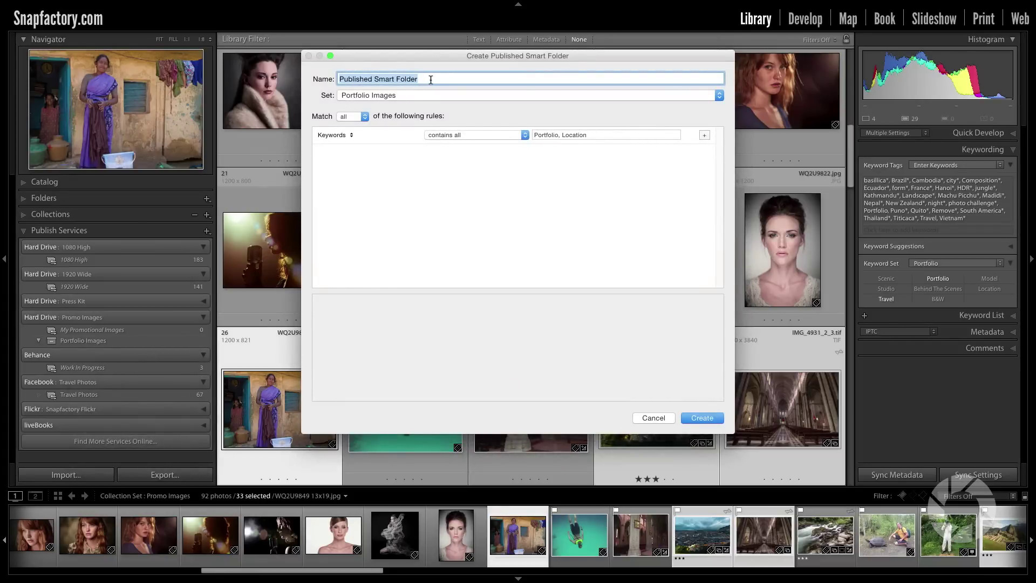
{"action": "type", "text": "Behind The Scenes"}
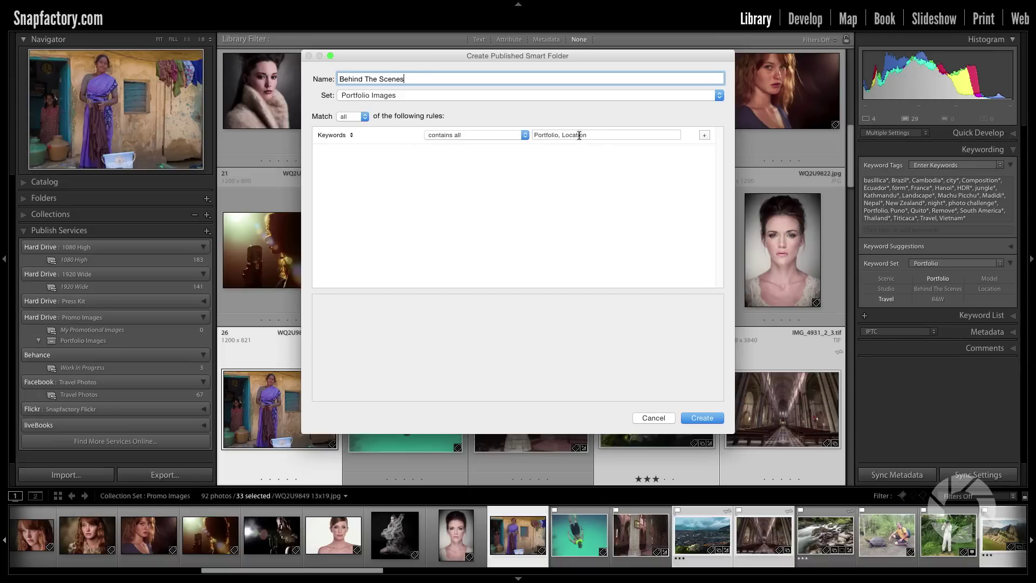
{"action": "left_click", "coordinate": [601, 135]}
{"action": "left_click", "coordinate": [602, 135]}
{"action": "key", "text": "BackSpace"}
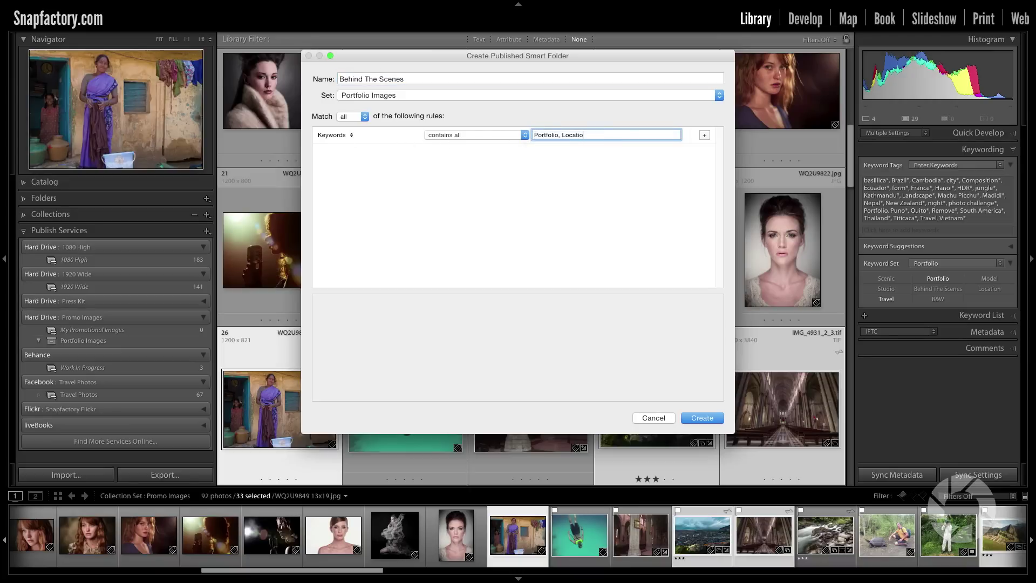
{"action": "key", "text": "BackSpace"}
{"action": "key", "text": "BackSpace"}
{"action": "key", "text": "BackSpace"}
{"action": "key", "text": "BackSpace"}
{"action": "key", "text": "BackSpace"}
{"action": "type", "text": "Behind The Scene"}
{"action": "left_click", "coordinate": [702, 418]}
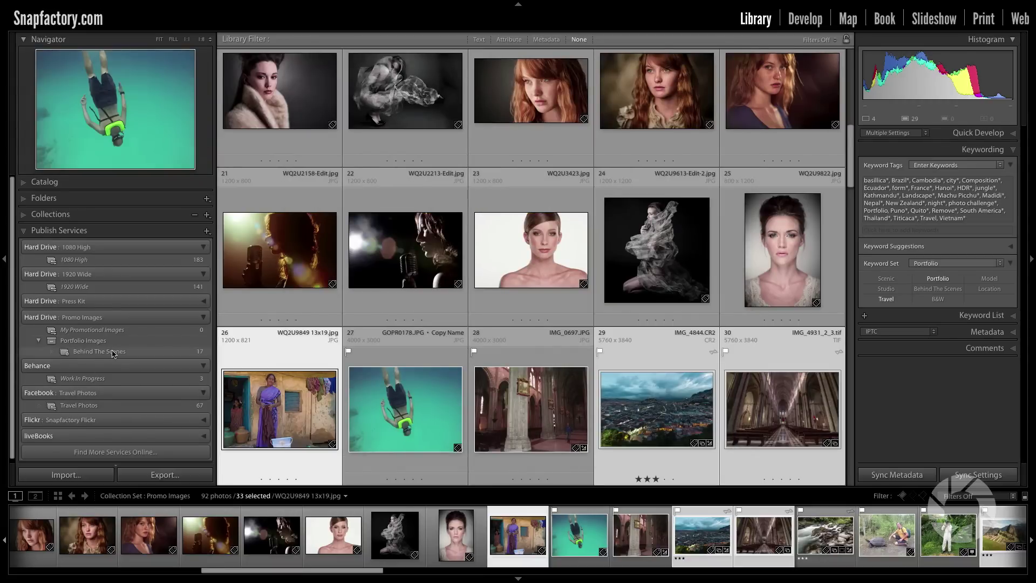
Browse the Behind The Scenes smart collection's photos.
{"action": "left_click", "coordinate": [101, 357]}
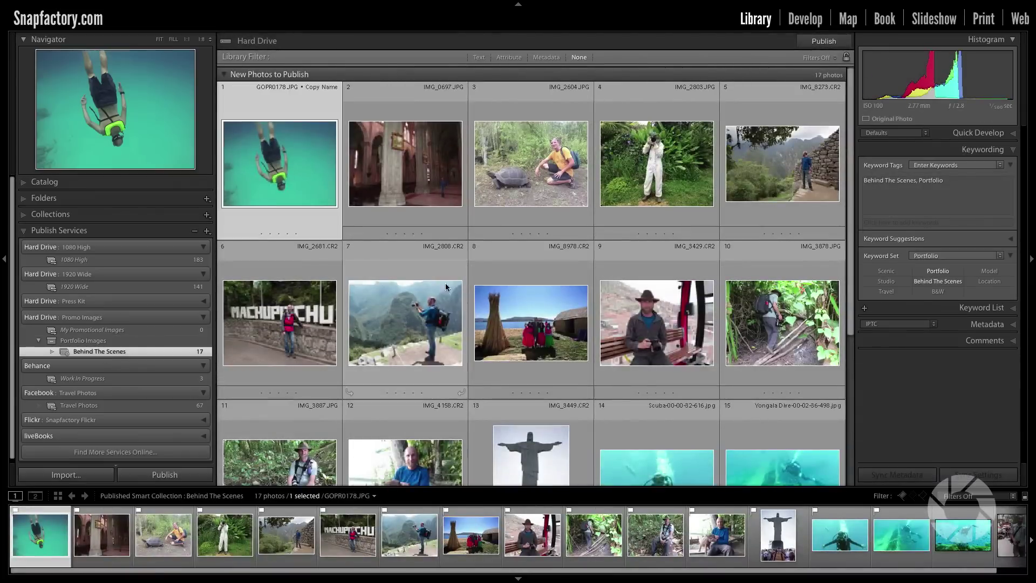
{"action": "scroll", "coordinate": [534, 361], "scroll_direction": "down", "scroll_amount": 5}
{"action": "scroll", "coordinate": [532, 364], "scroll_direction": "up", "scroll_amount": 5}
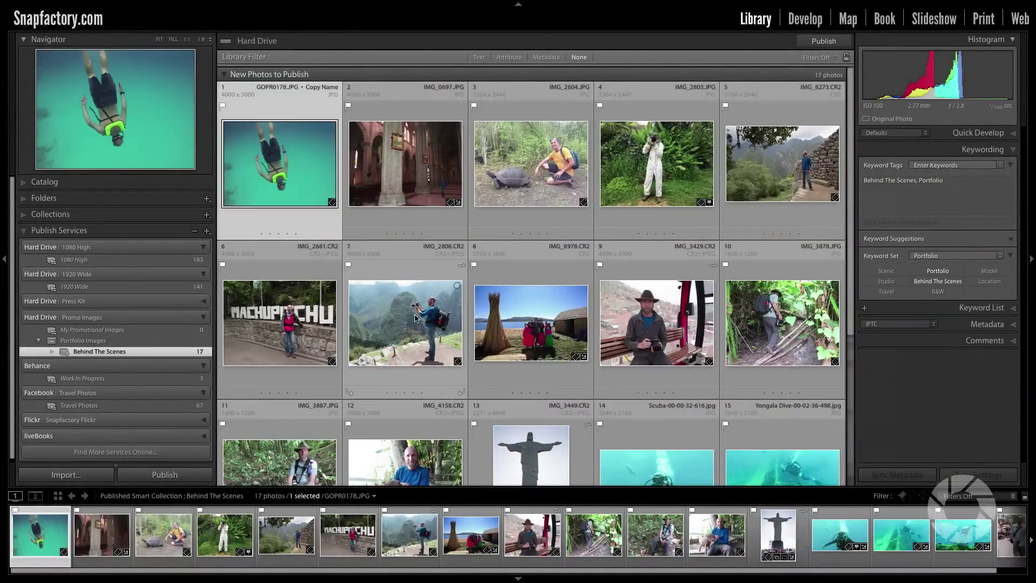
{"action": "scroll", "coordinate": [415, 319], "scroll_direction": "down", "scroll_amount": 3}
{"action": "scroll", "coordinate": [415, 319], "scroll_direction": "up", "scroll_amount": 1}
{"action": "scroll", "coordinate": [415, 319], "scroll_direction": "up", "scroll_amount": 3}
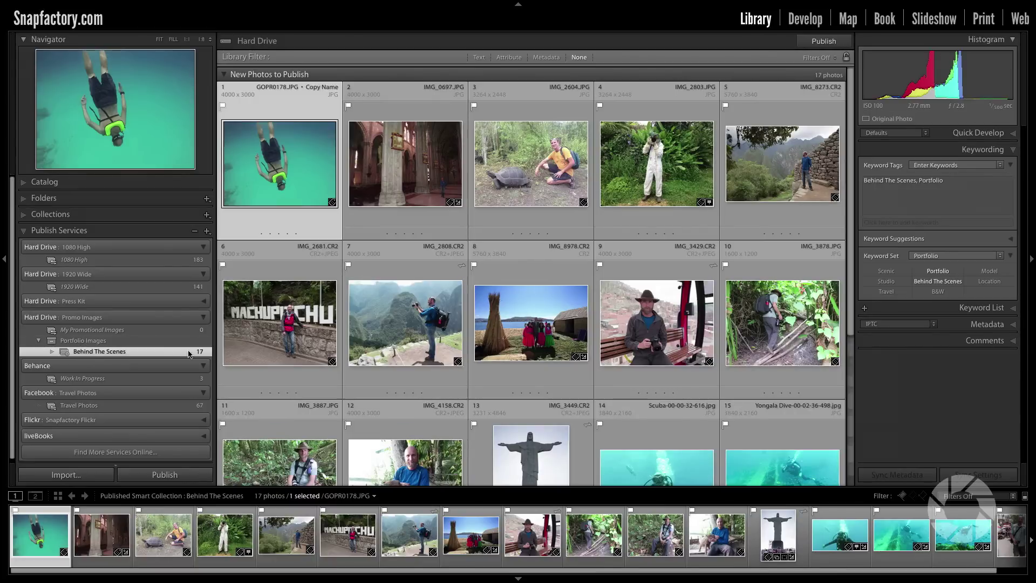
View the Travel, Studio and Scenic smart collections, ending on all 92 Portfolio Images photos.
{"action": "left_click", "coordinate": [83, 342]}
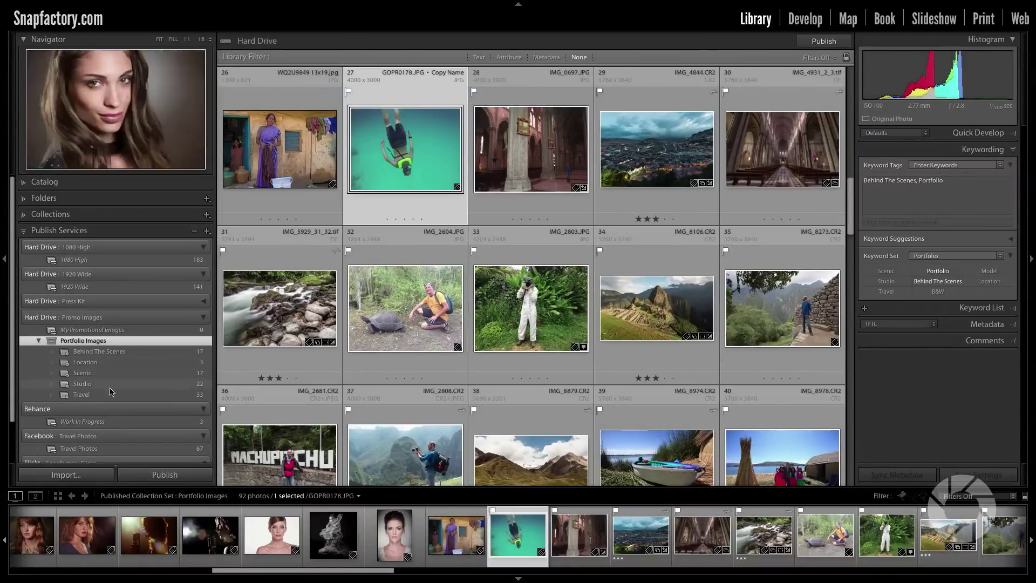
{"action": "left_click", "coordinate": [96, 398]}
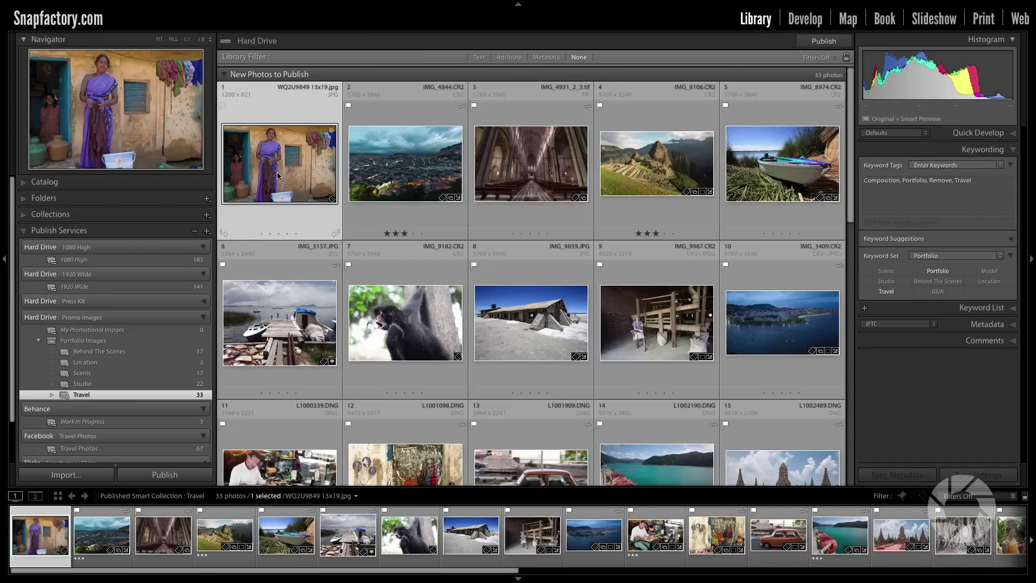
{"action": "left_click", "coordinate": [84, 384]}
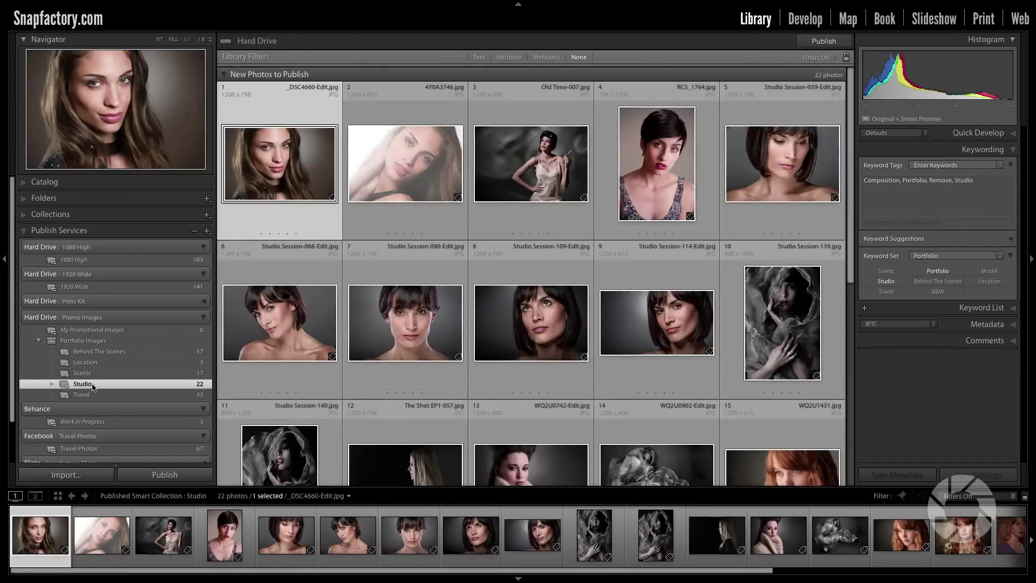
{"action": "left_click", "coordinate": [93, 376]}
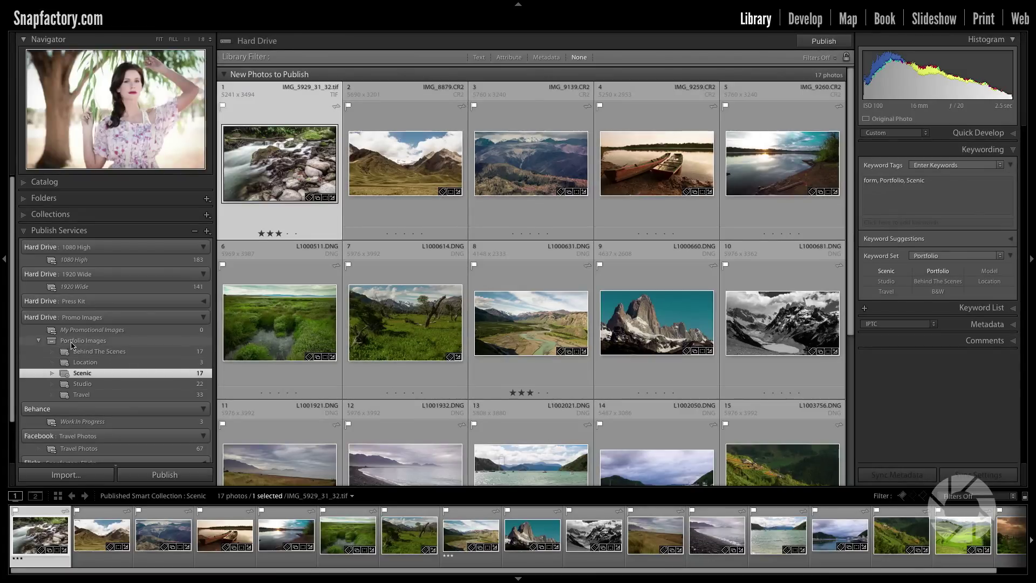
{"action": "left_click", "coordinate": [80, 347]}
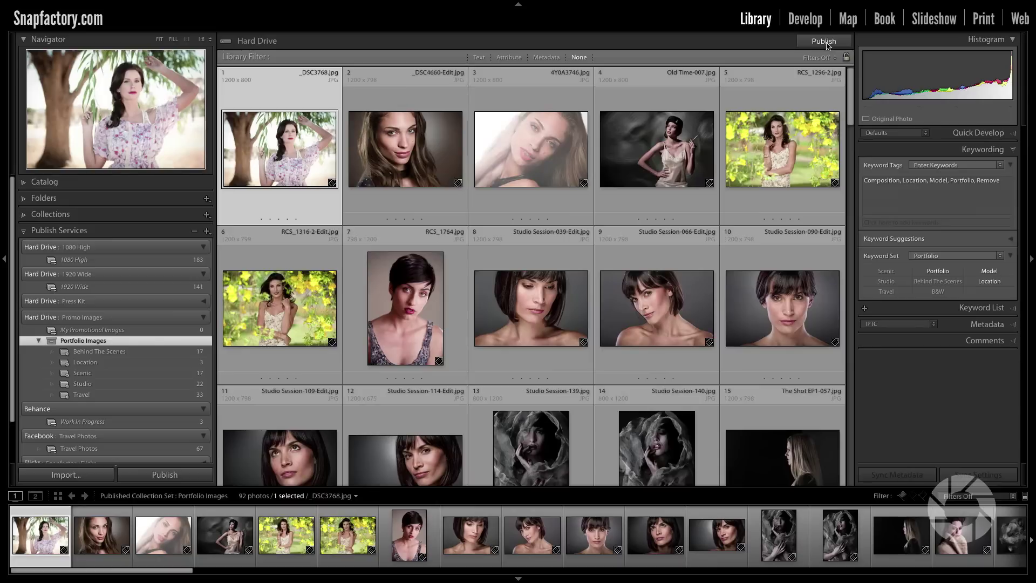
Publish the updated Portfolio Images smart folders to the Promo Images hard drive location.
{"action": "left_click", "coordinate": [824, 42]}
In Finder, open Photo HD > My Promotional Images and expand Portfolio Images, Travel and Studio.
{"action": "key", "text": "super+Tab"}
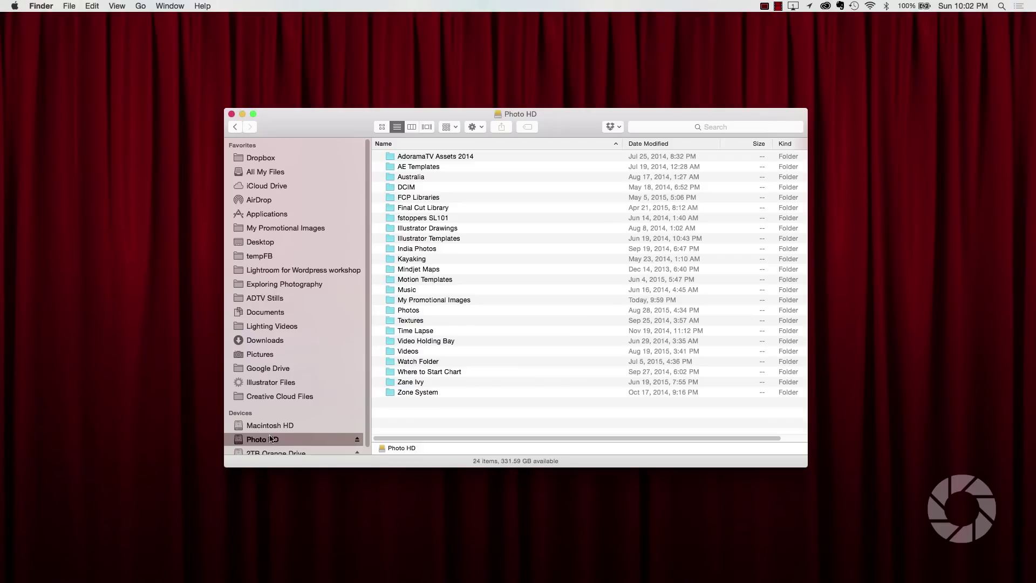
{"action": "scroll", "coordinate": [270, 438], "scroll_direction": "down", "scroll_amount": 1}
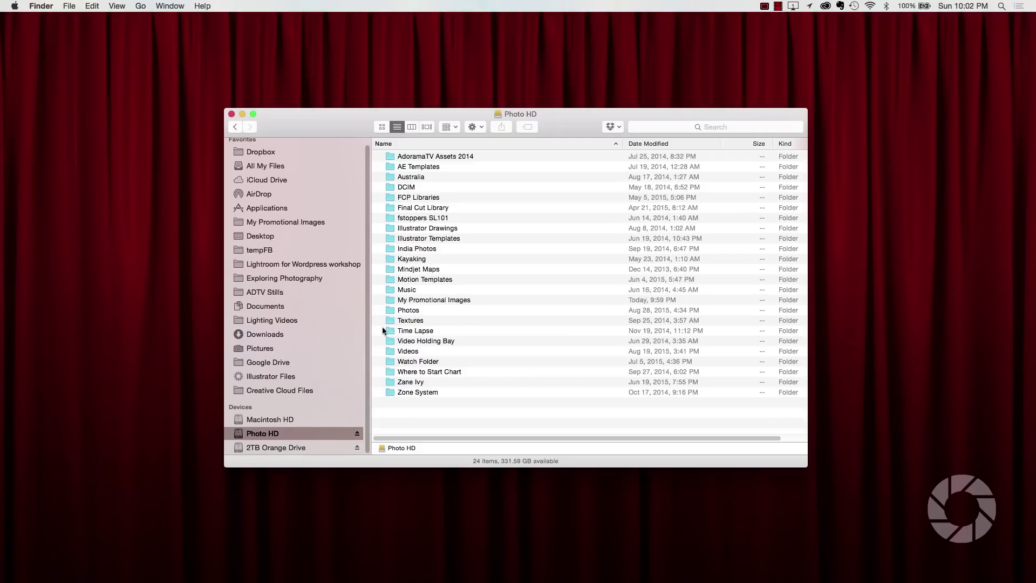
{"action": "left_click", "coordinate": [415, 301]}
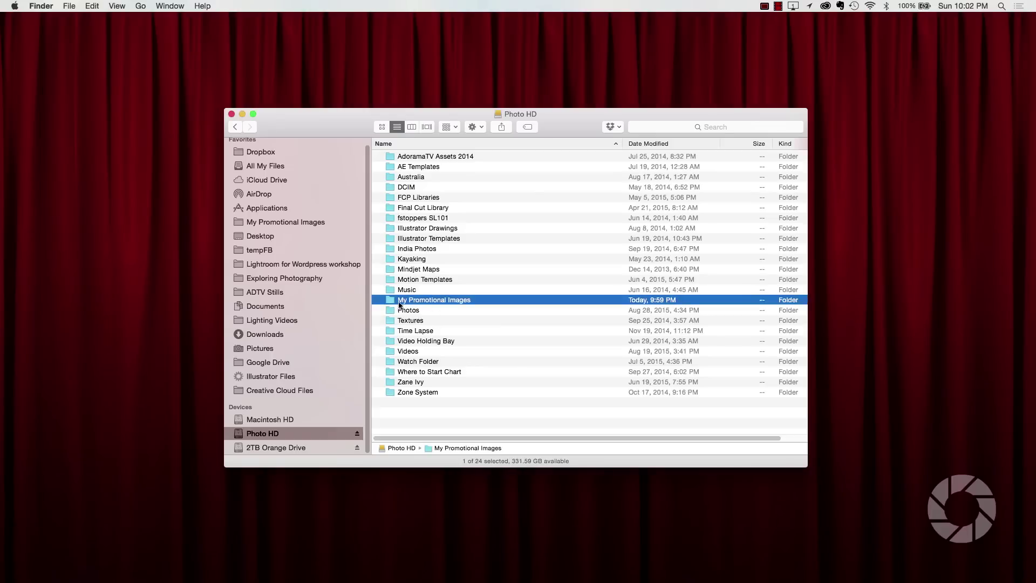
{"action": "double_click", "coordinate": [390, 302]}
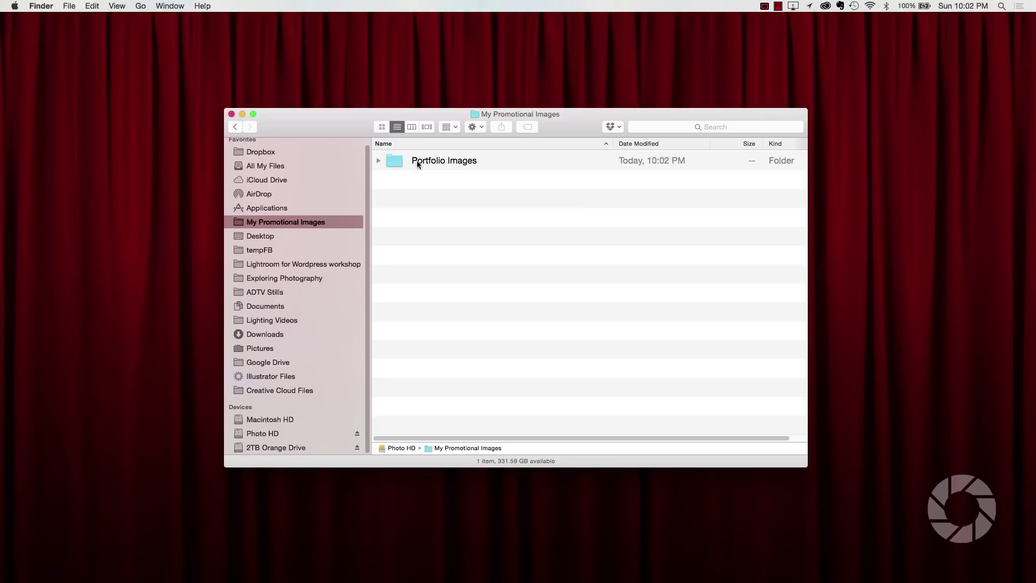
{"action": "left_click", "coordinate": [378, 161]}
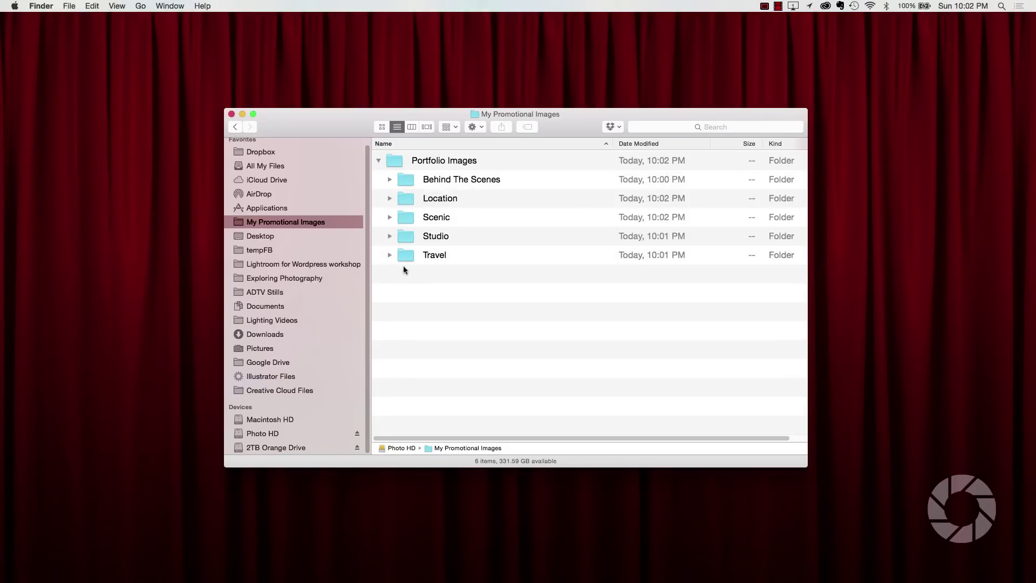
{"action": "left_click", "coordinate": [390, 255]}
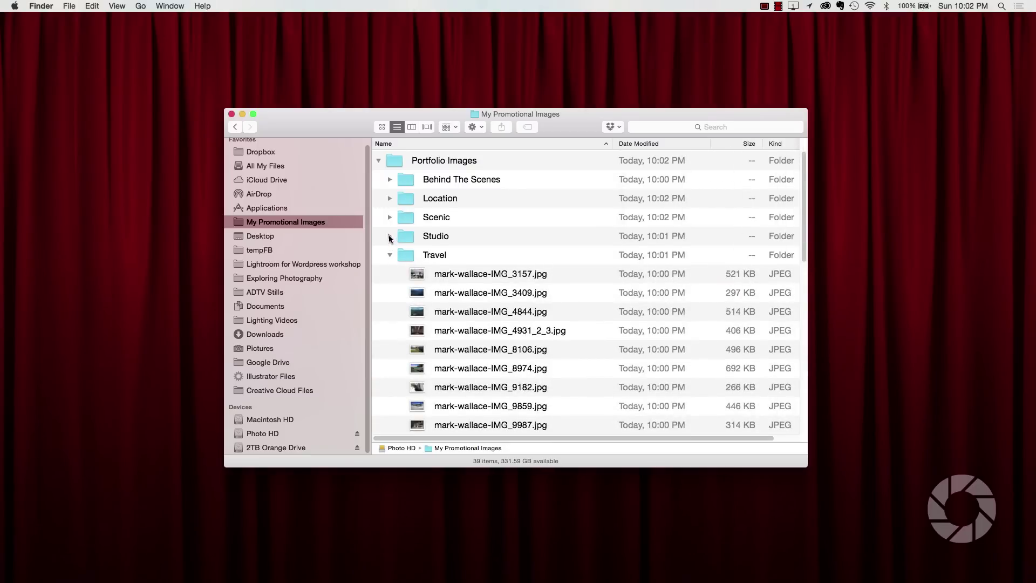
{"action": "left_click", "coordinate": [389, 238]}
Quick Look the first few Studio JPEGs, collapse Studio and Travel, and return to Lightroom.
{"action": "left_click", "coordinate": [457, 256]}
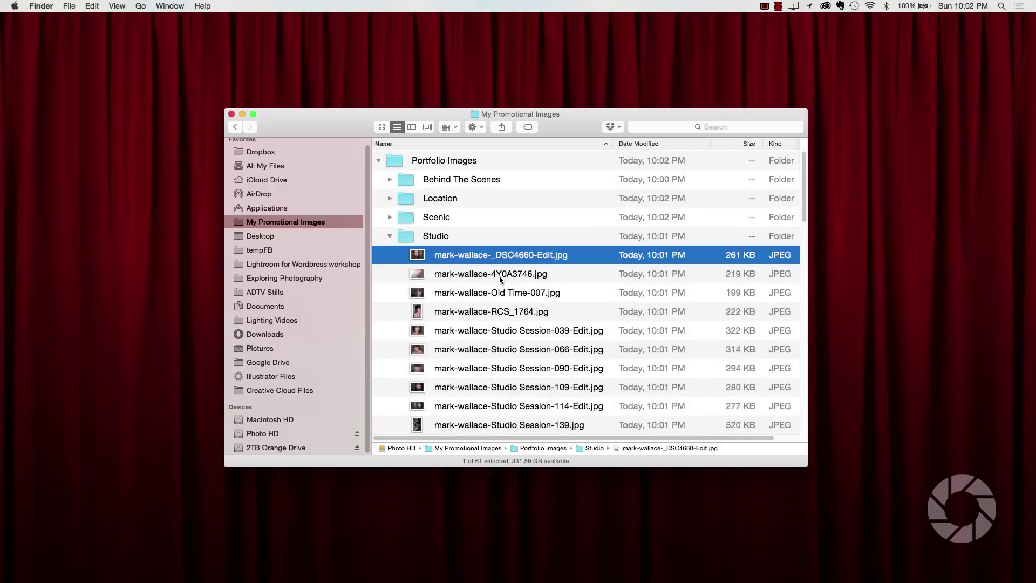
{"action": "key", "text": "space"}
{"action": "key", "text": "Down"}
{"action": "key", "text": "Down"}
{"action": "key", "text": "Down"}
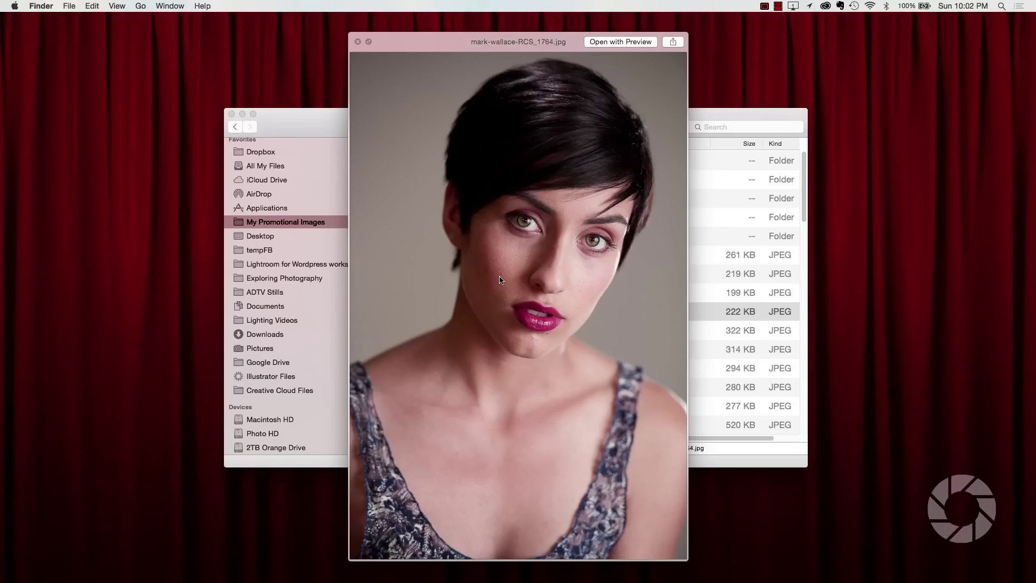
{"action": "key", "text": "Down"}
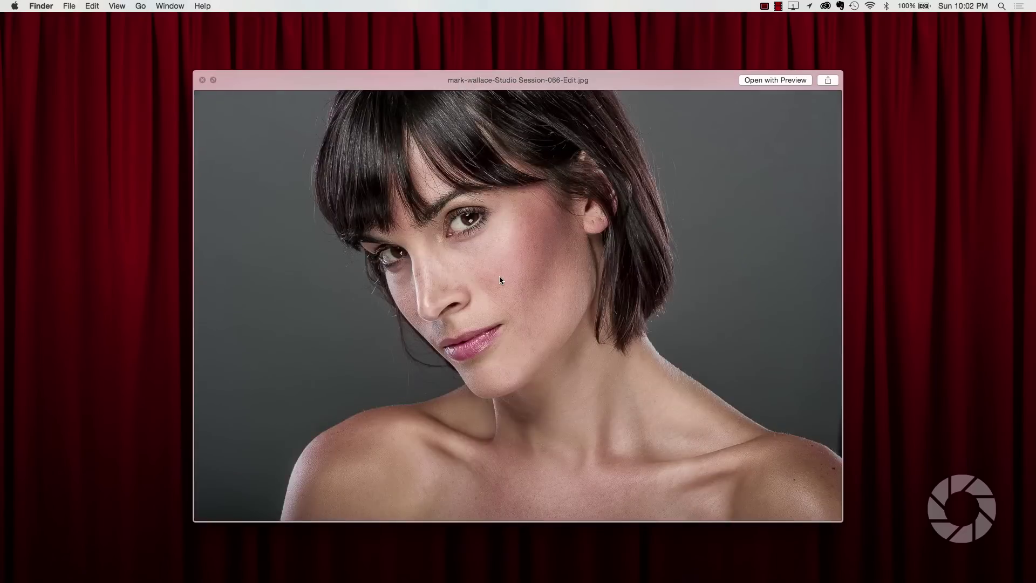
{"action": "key", "text": "space"}
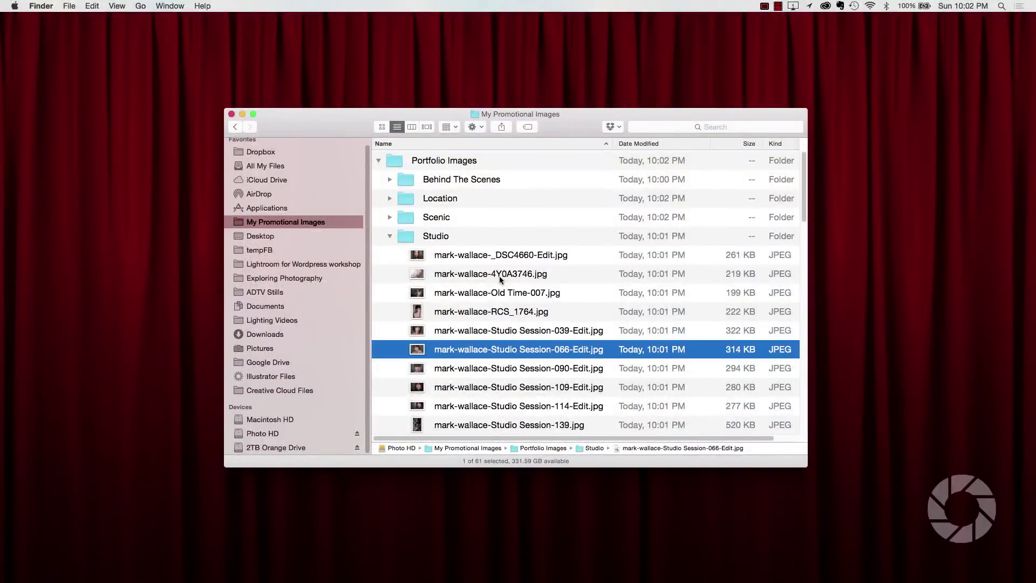
{"action": "left_click", "coordinate": [390, 236]}
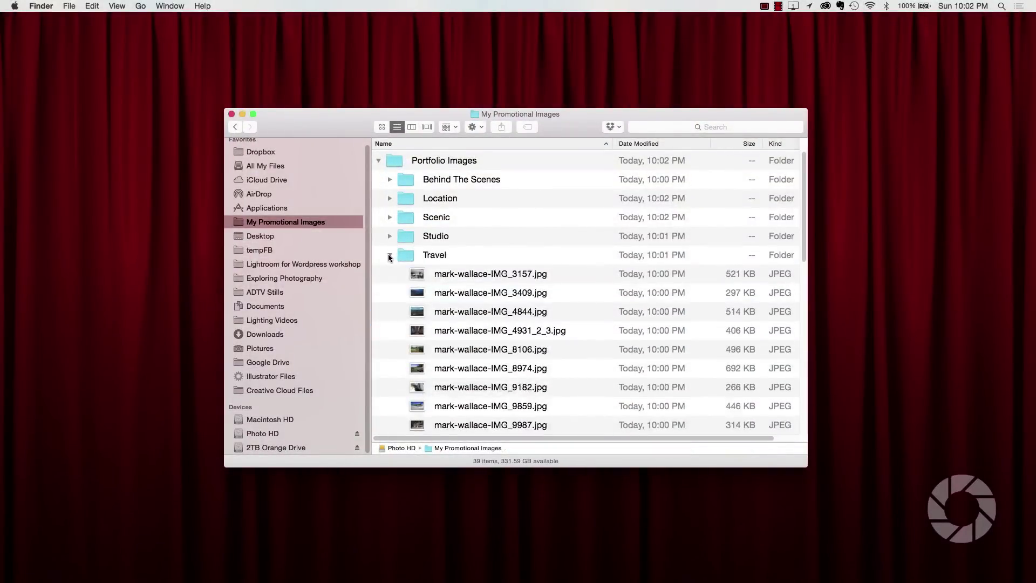
{"action": "left_click", "coordinate": [389, 254]}
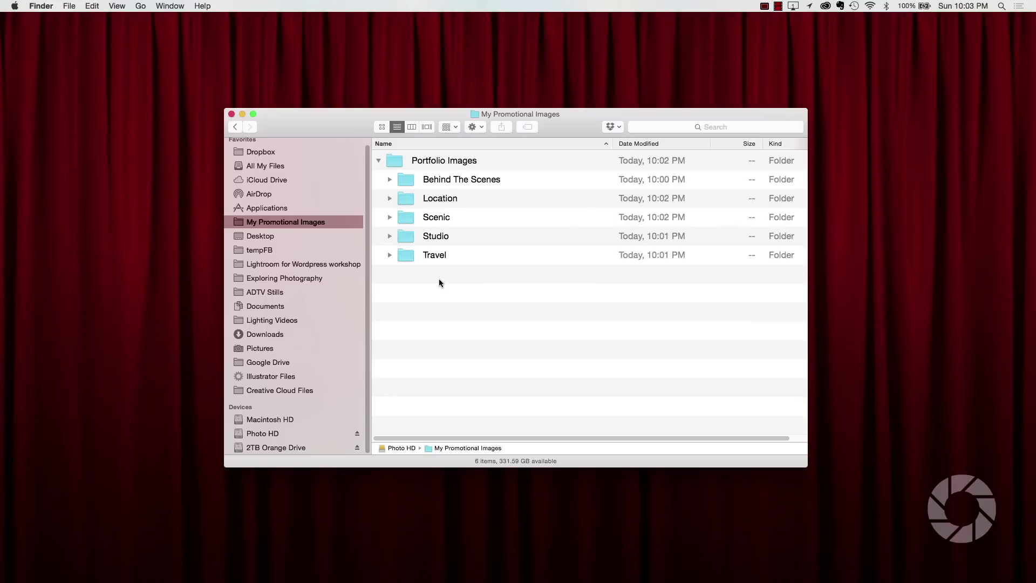
{"action": "key", "text": "super+Tab"}
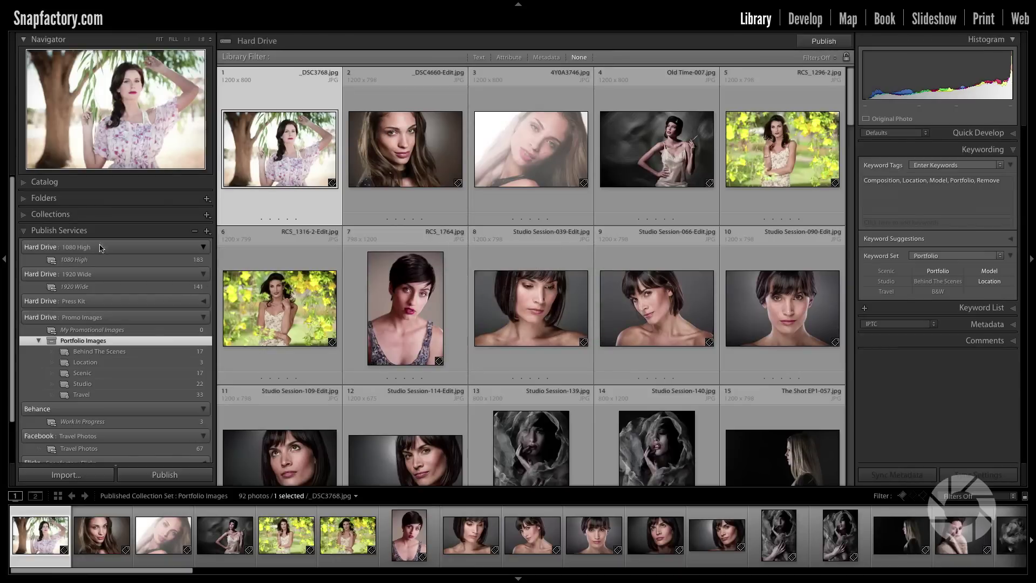
Show All Photographs, then filter the grid to the 3 photos with a person's keyword under People.
{"action": "left_click", "coordinate": [41, 183]}
{"action": "left_click", "coordinate": [194, 195]}
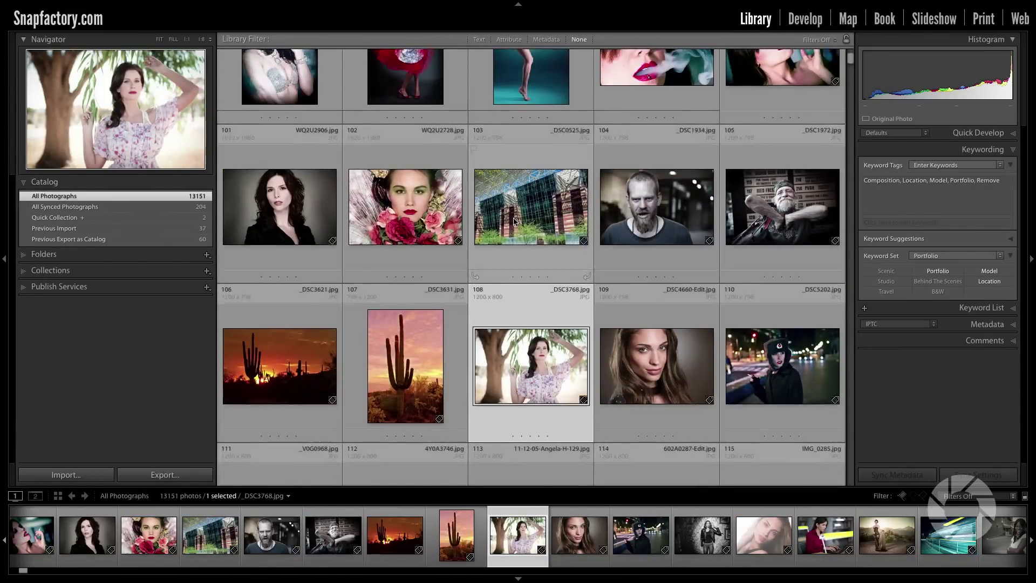
{"action": "scroll", "coordinate": [513, 218], "scroll_direction": "down", "scroll_amount": 1}
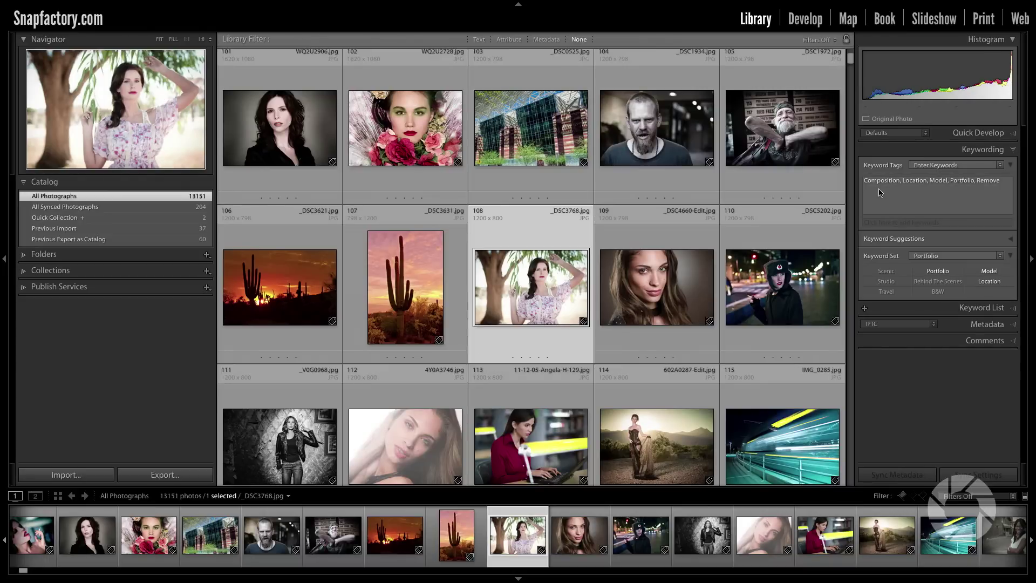
{"action": "left_click", "coordinate": [1012, 307]}
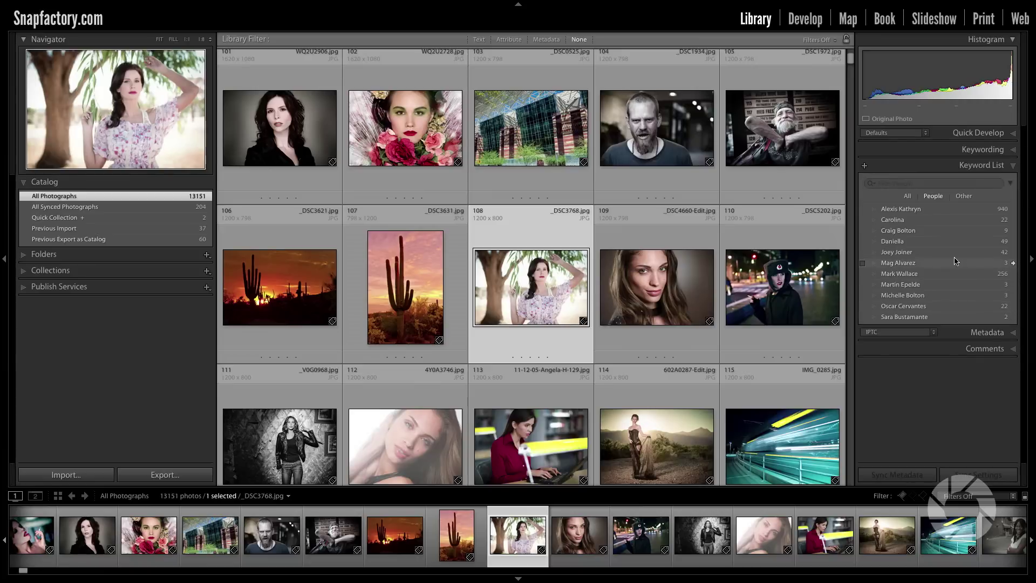
{"action": "left_click", "coordinate": [1014, 286]}
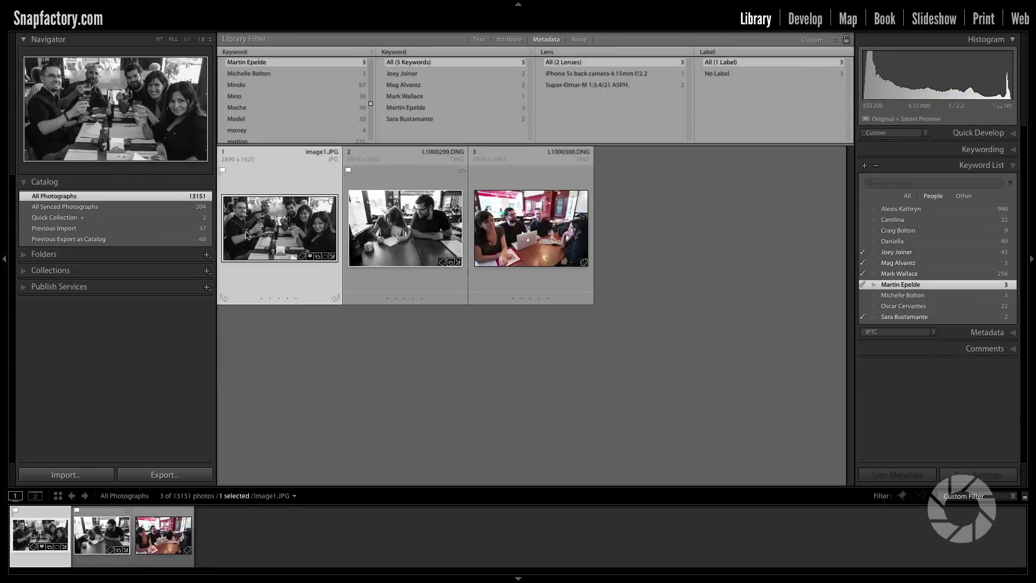
Open image1.JPG large and tag it Portfolio and Behind The Scenes from the Portfolio keyword set.
{"action": "double_click", "coordinate": [263, 233]}
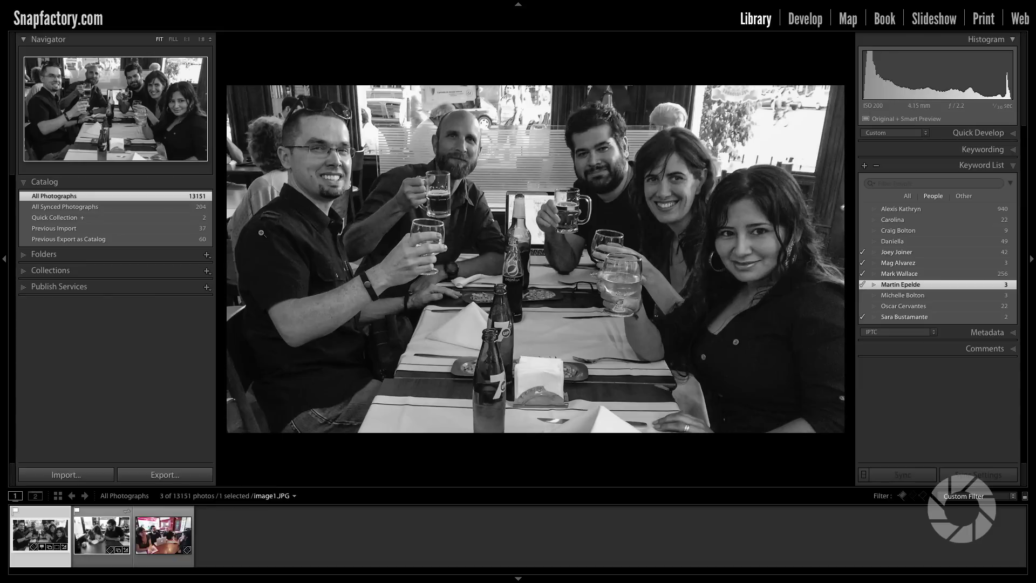
{"action": "left_click", "coordinate": [987, 151]}
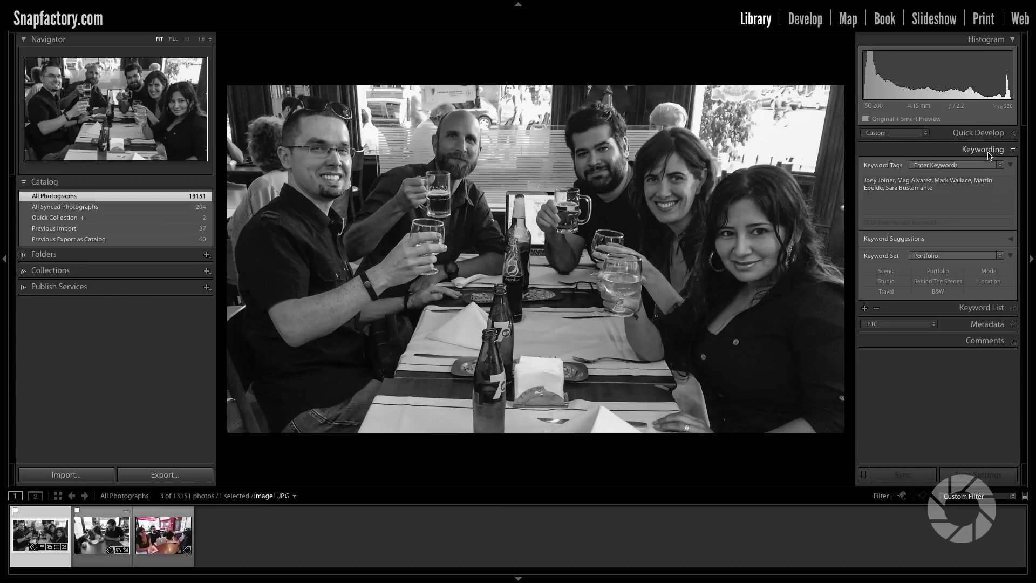
{"action": "left_click", "coordinate": [929, 256]}
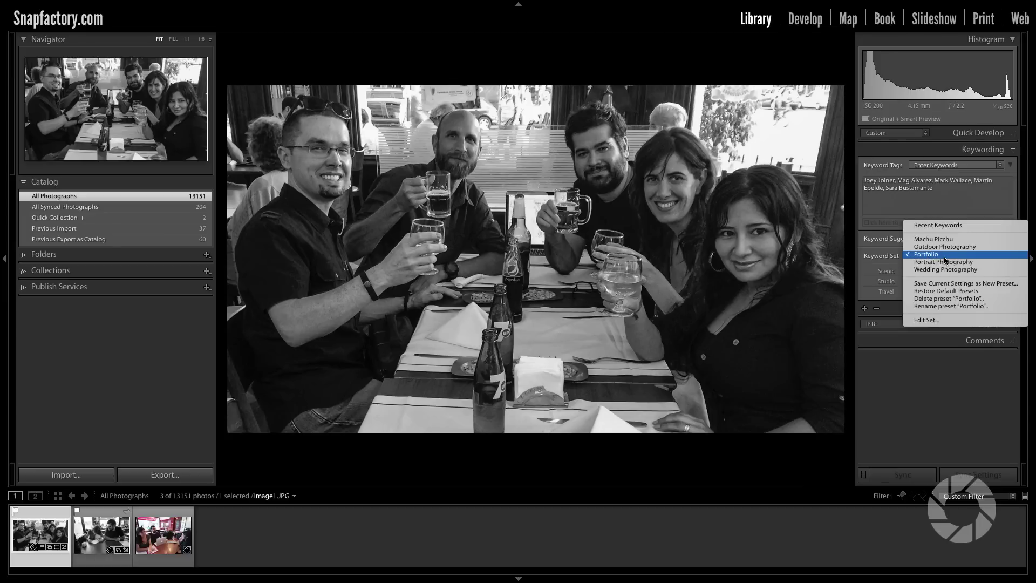
{"action": "left_click", "coordinate": [943, 256]}
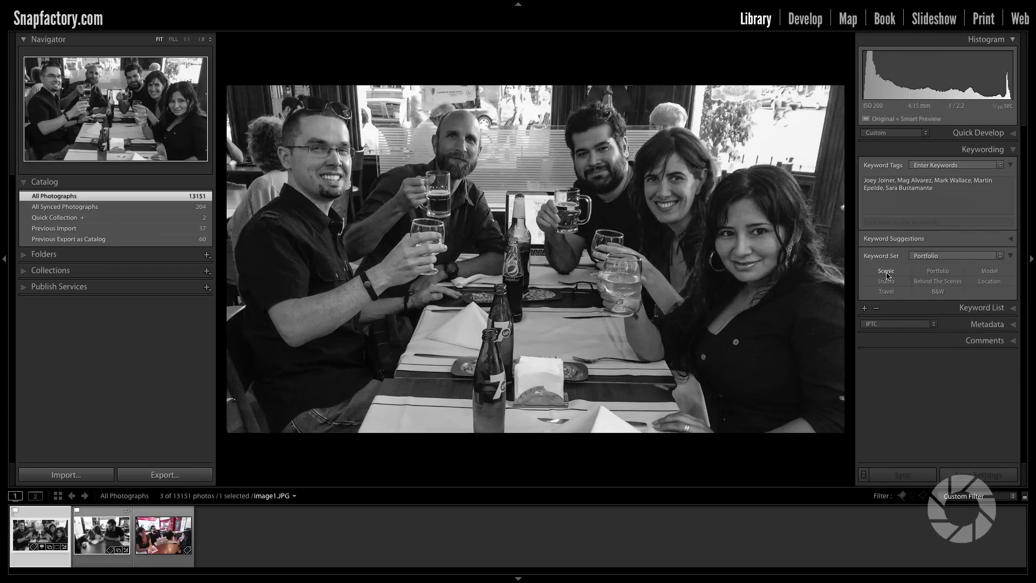
{"action": "left_click", "coordinate": [944, 272]}
{"action": "left_click", "coordinate": [940, 282]}
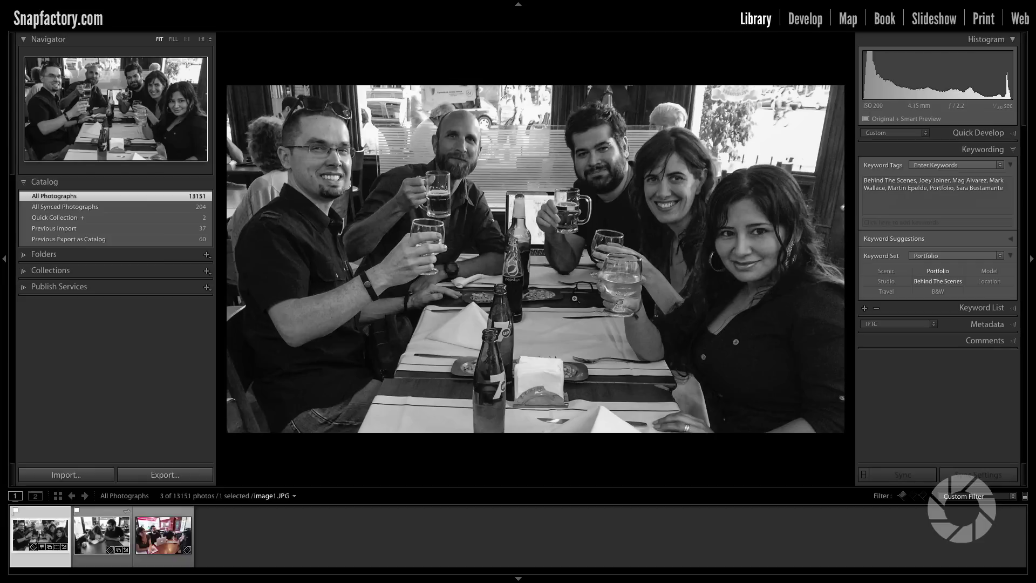
Return to Grid view and open Behind The Scenes, now 18 photos with image1.JPG waiting to publish.
{"action": "key", "text": "g"}
{"action": "left_click", "coordinate": [23, 287]}
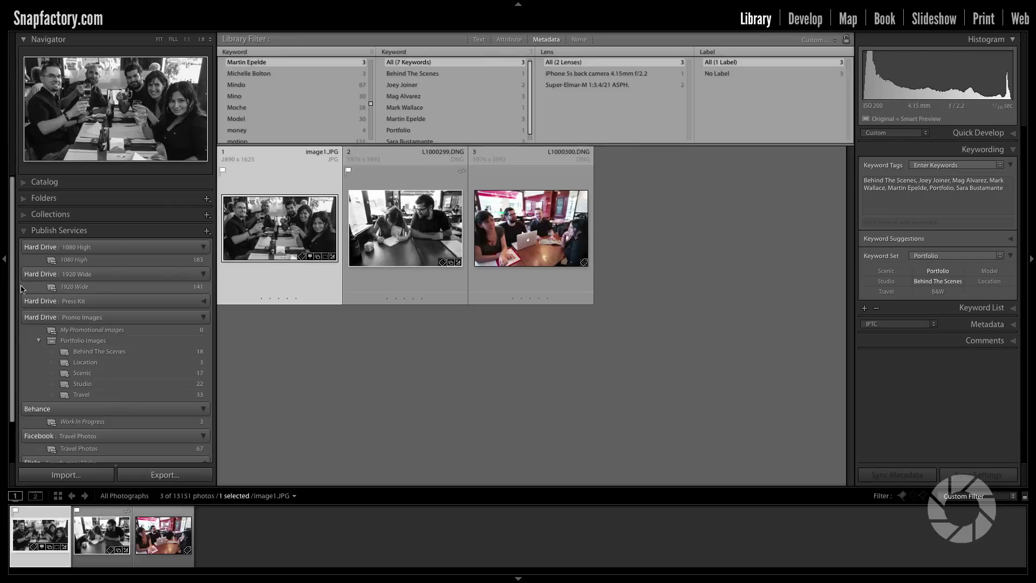
{"action": "left_click", "coordinate": [99, 351]}
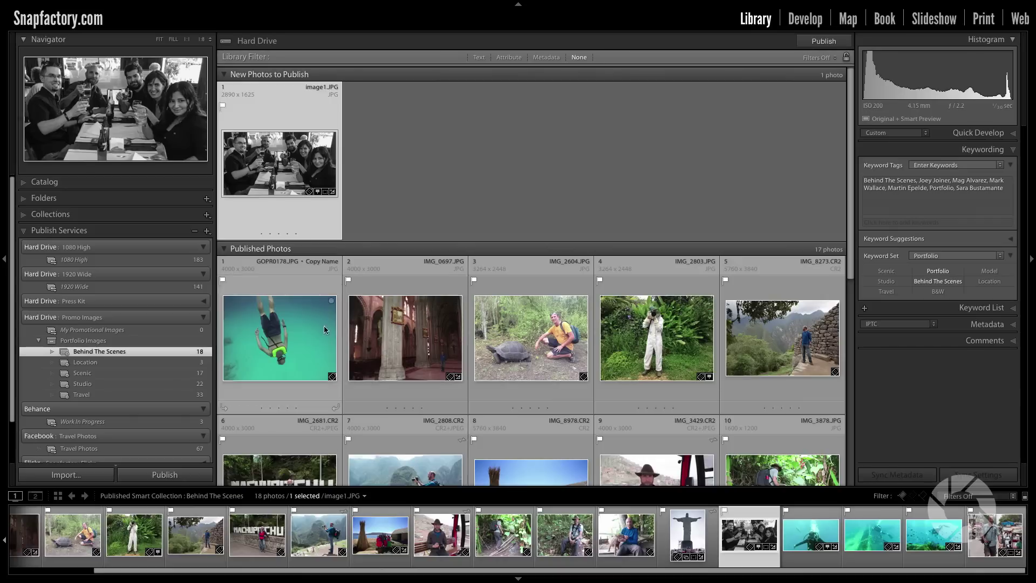
{"action": "mouse_move", "coordinate": [406, 332]}
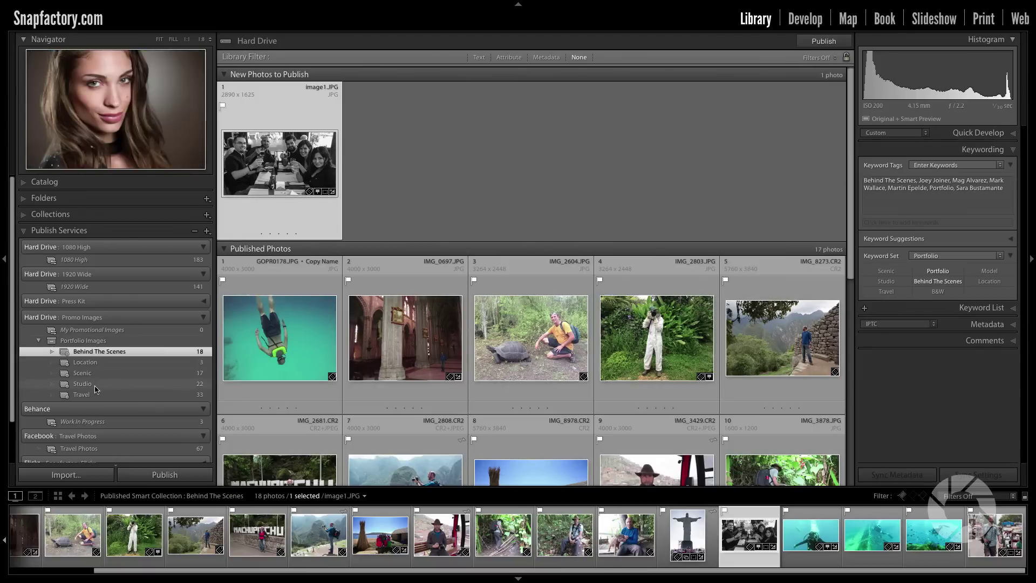
{"action": "right_click", "coordinate": [94, 331]}
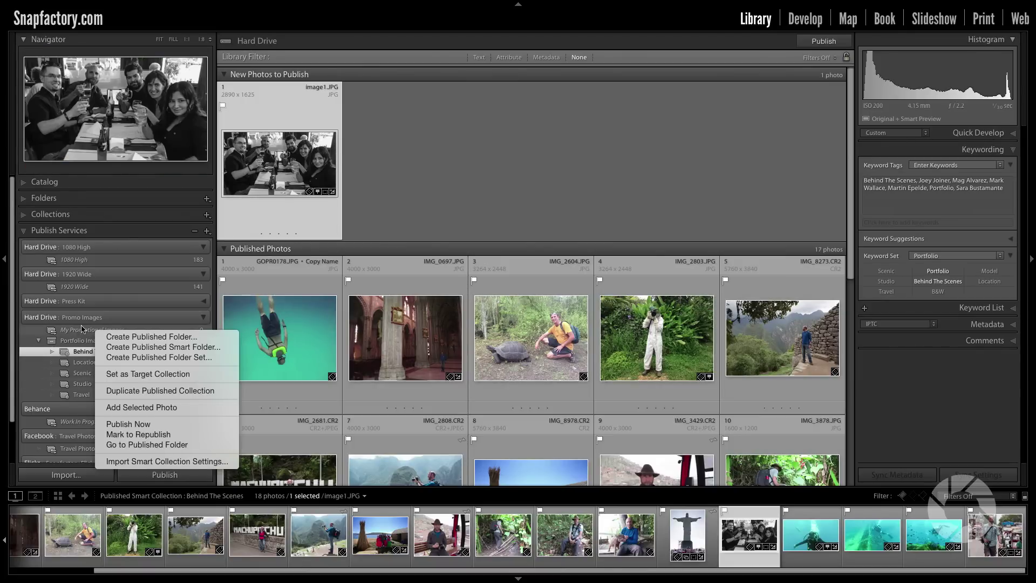
In the Promo Images publish settings, set Resize to Fit Long Edge to 400 pixels.
{"action": "left_click", "coordinate": [96, 321]}
{"action": "right_click", "coordinate": [92, 320]}
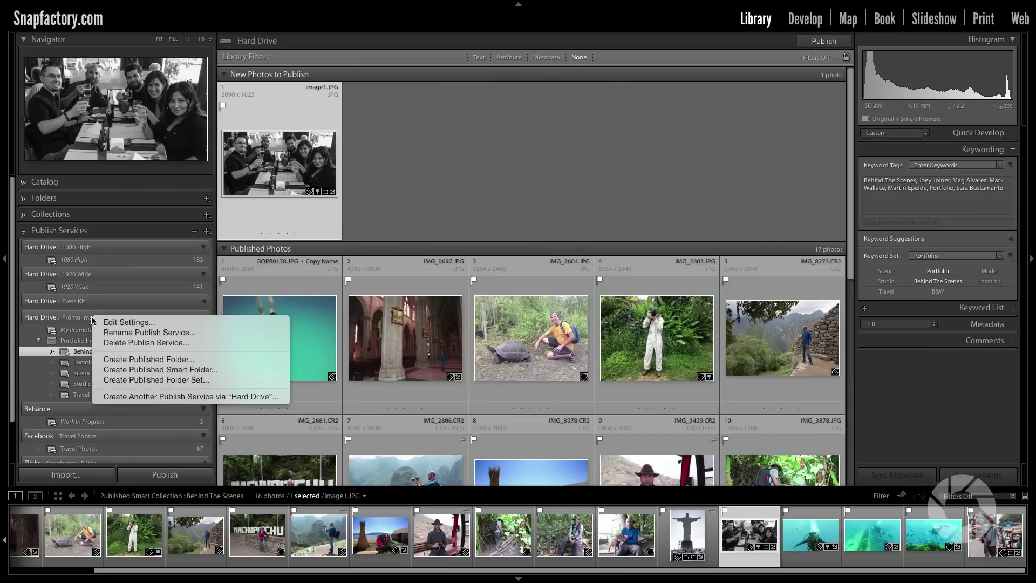
{"action": "left_click", "coordinate": [128, 324]}
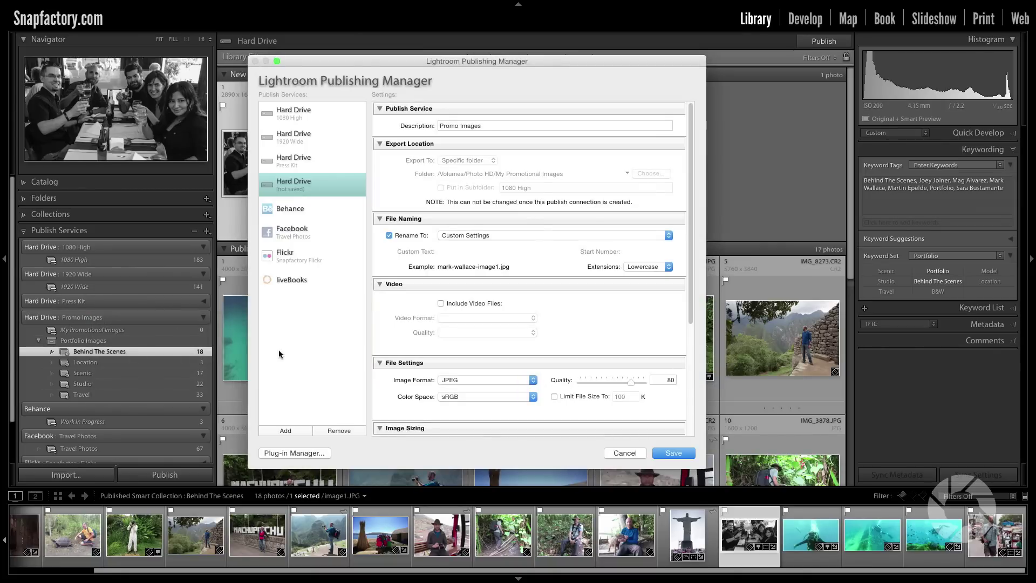
{"action": "scroll", "coordinate": [486, 375], "scroll_direction": "down", "scroll_amount": 5}
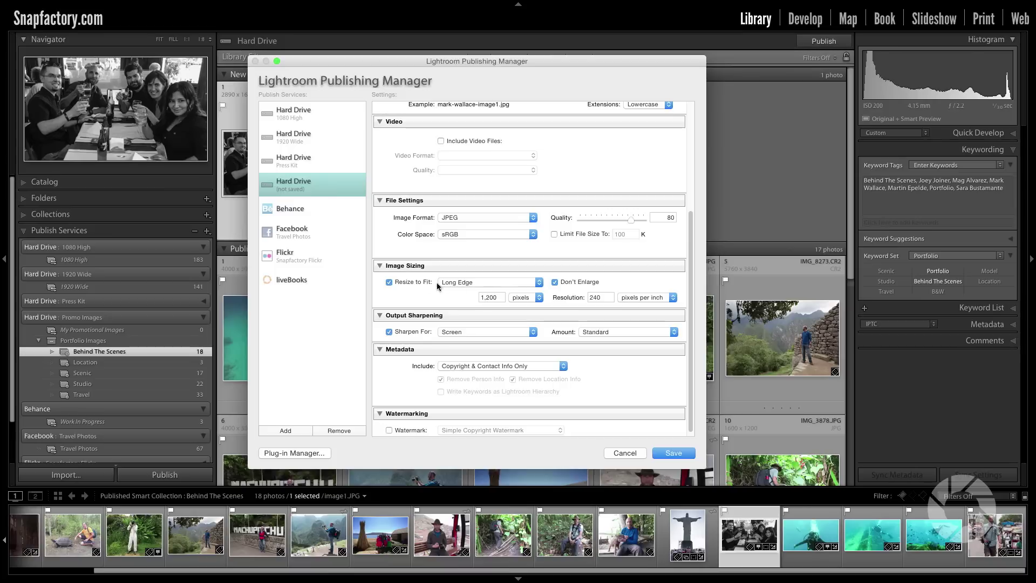
{"action": "left_click", "coordinate": [496, 297]}
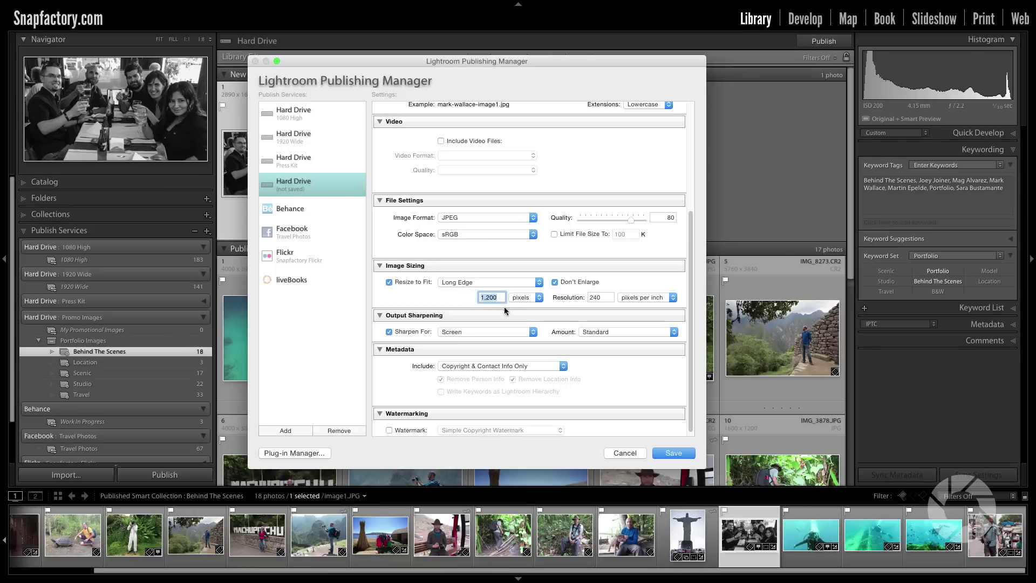
{"action": "type", "text": "400"}
{"action": "left_click", "coordinate": [458, 296]}
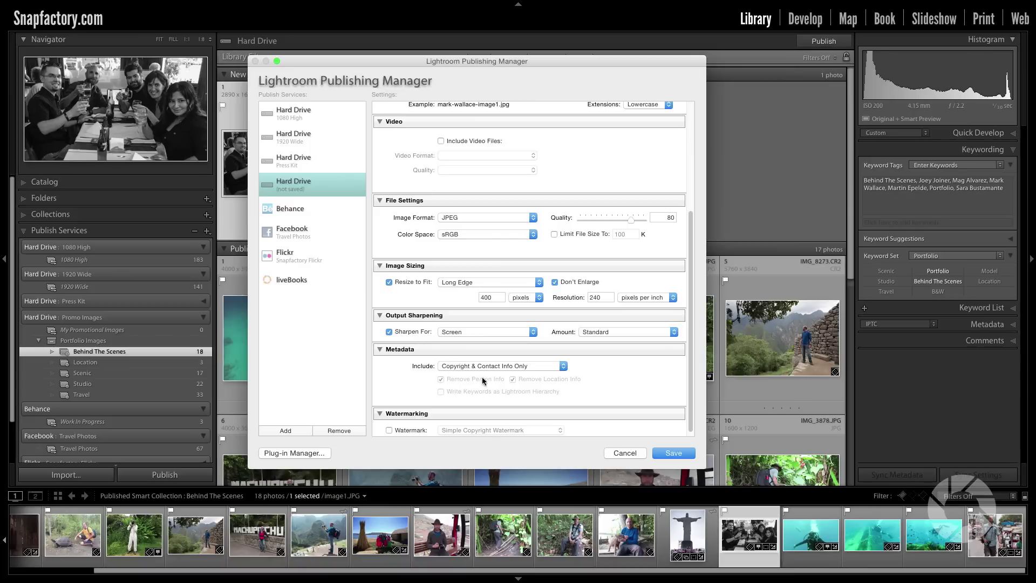
Leave watermarking off and save the Promo Images publish settings.
{"action": "scroll", "coordinate": [416, 376], "scroll_direction": "down", "scroll_amount": 1}
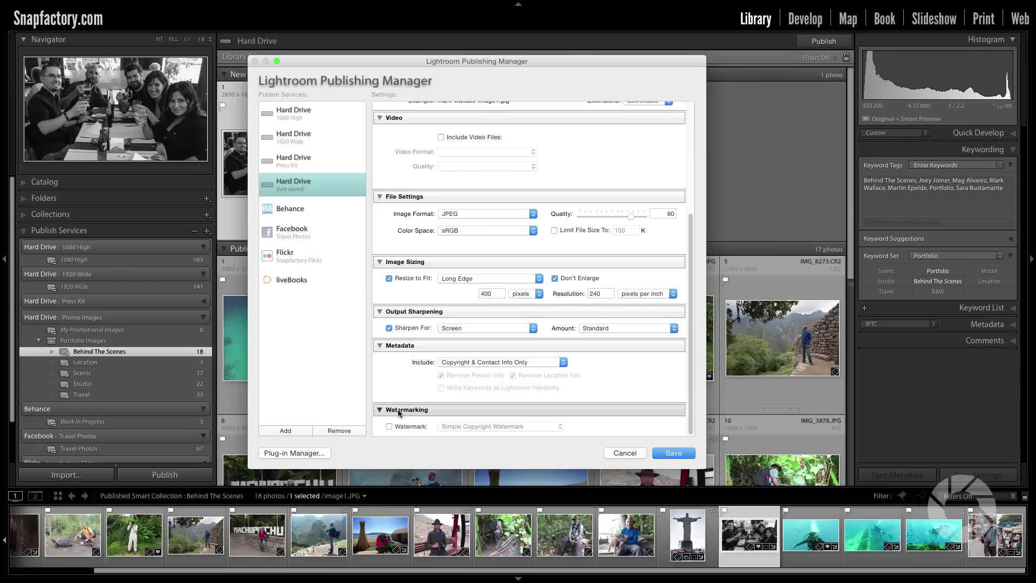
{"action": "left_click", "coordinate": [401, 427]}
{"action": "left_click", "coordinate": [401, 428]}
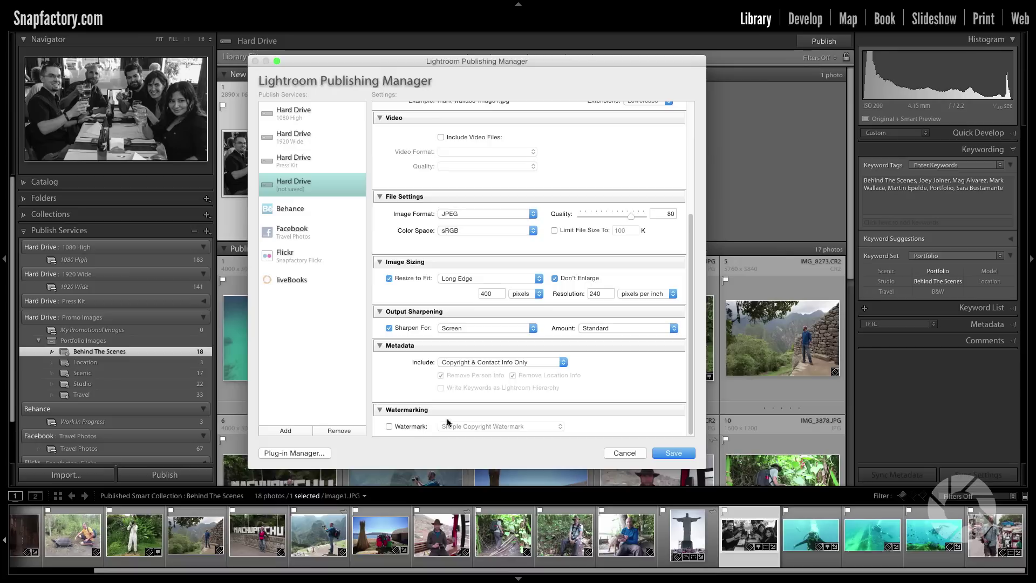
{"action": "scroll", "coordinate": [452, 316], "scroll_direction": "up", "scroll_amount": 6}
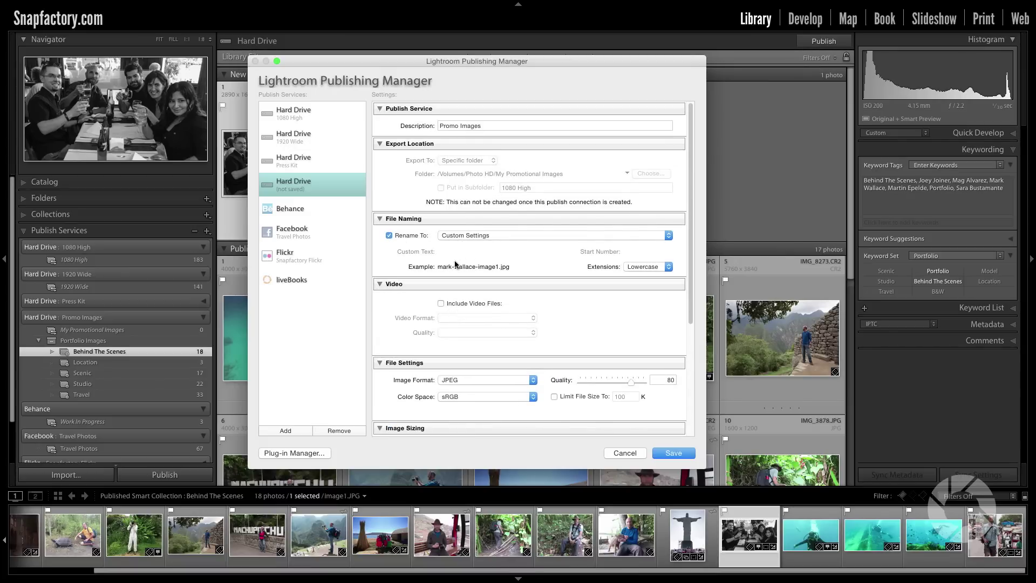
{"action": "scroll", "coordinate": [455, 264], "scroll_direction": "down", "scroll_amount": 5}
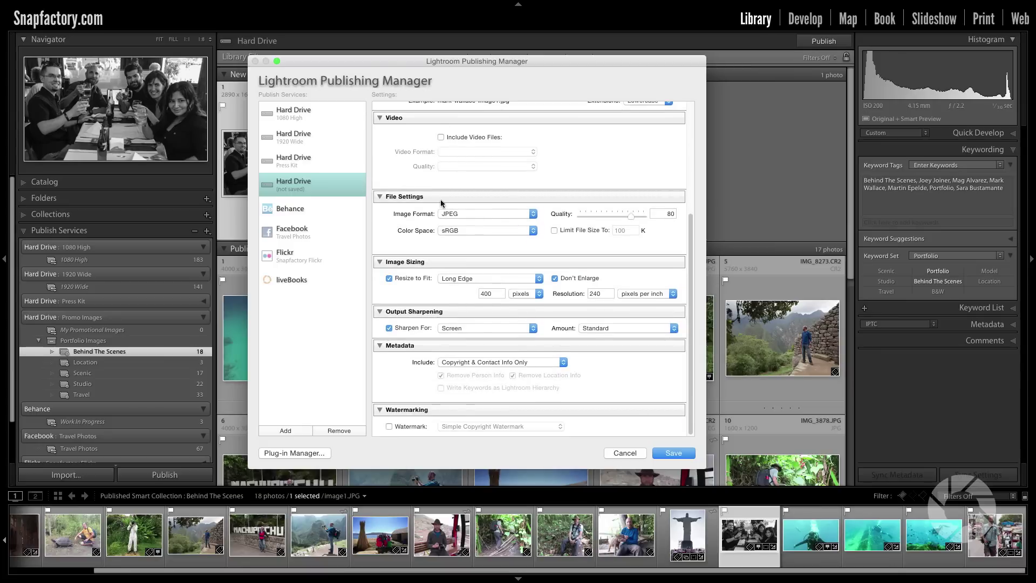
{"action": "left_click", "coordinate": [668, 457]}
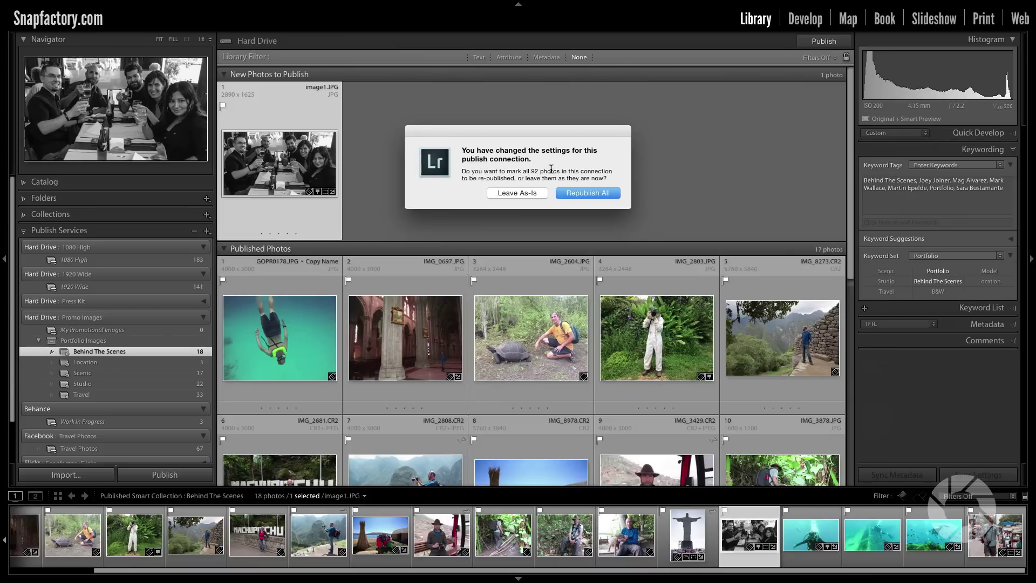
Republish all Portfolio Images photos at the new 400-pixel size, then switch to Finder.
{"action": "left_click", "coordinate": [575, 193]}
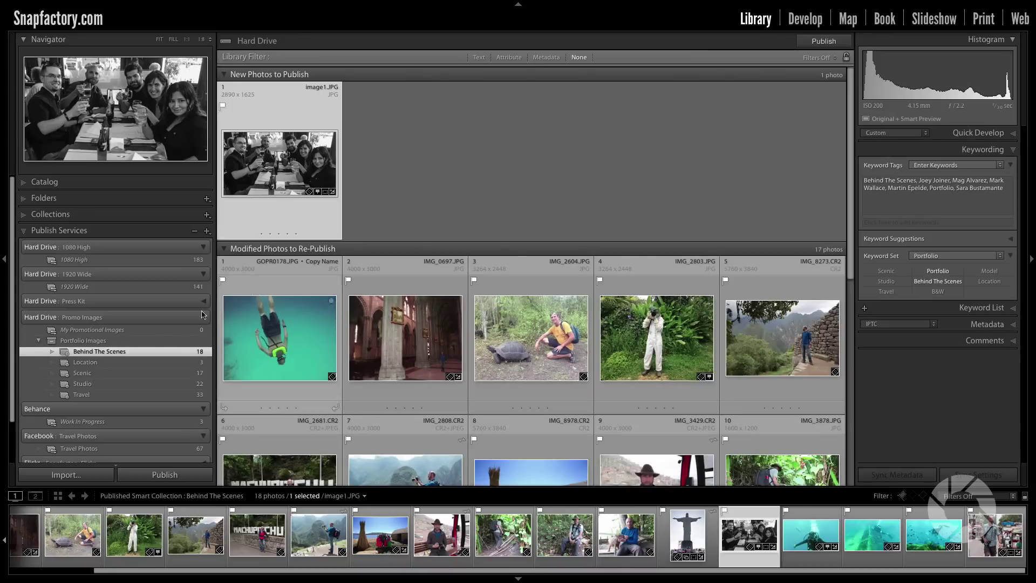
{"action": "left_click", "coordinate": [72, 343]}
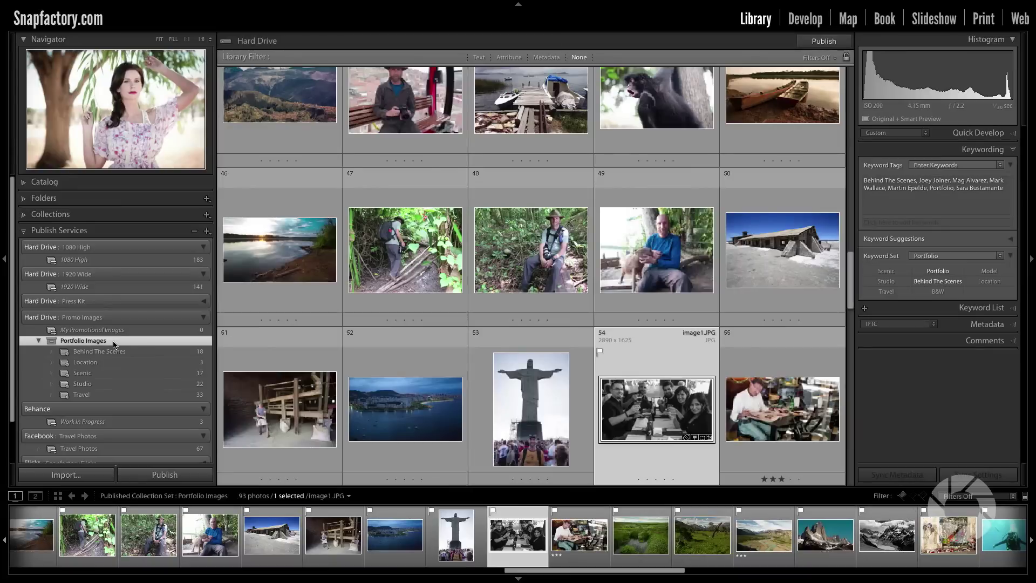
{"action": "left_click", "coordinate": [833, 42]}
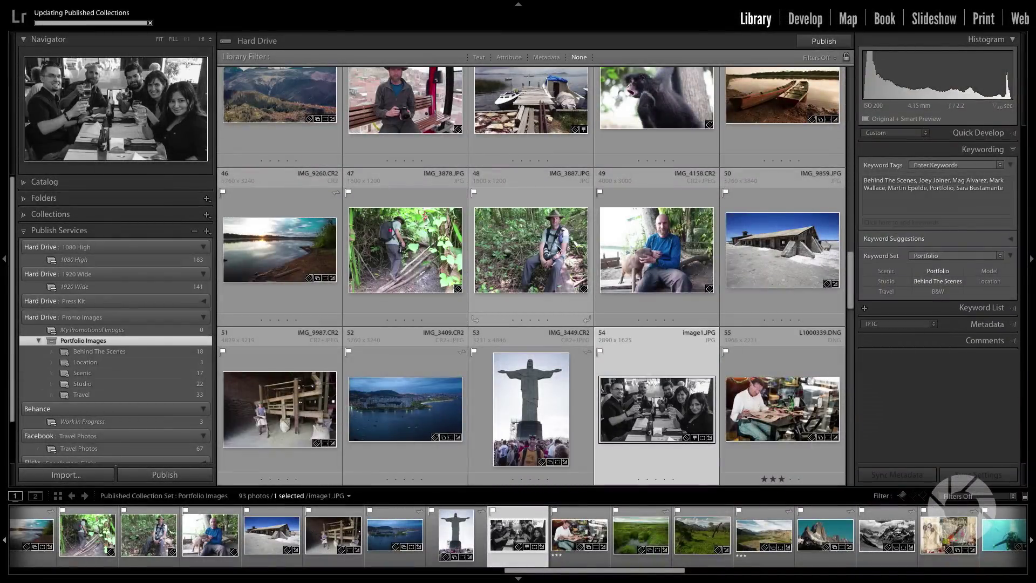
{"action": "key", "text": "super+Tab"}
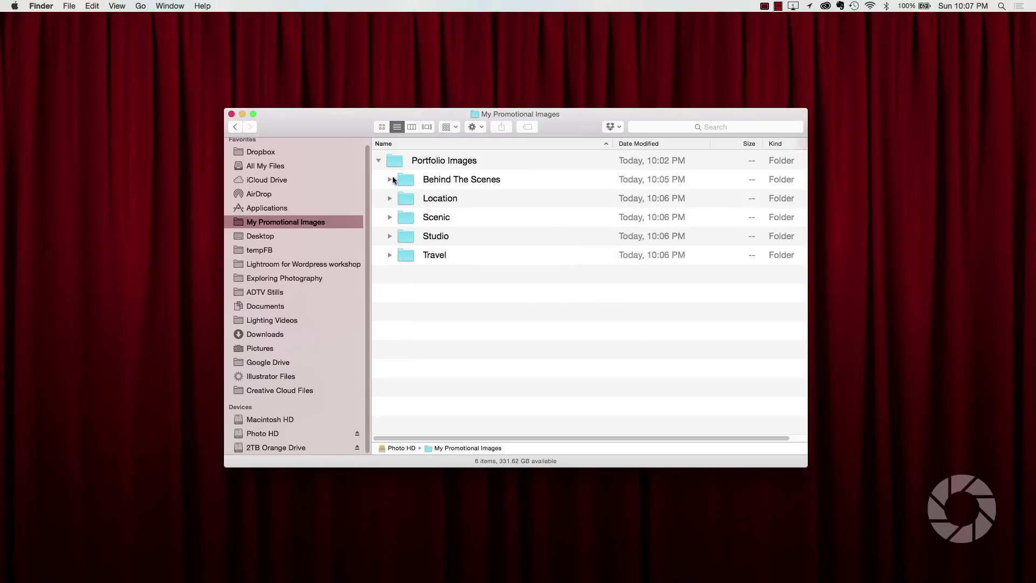
Expand the Travel folder and Quick Look its resized JPEGs.
{"action": "left_click", "coordinate": [389, 255]}
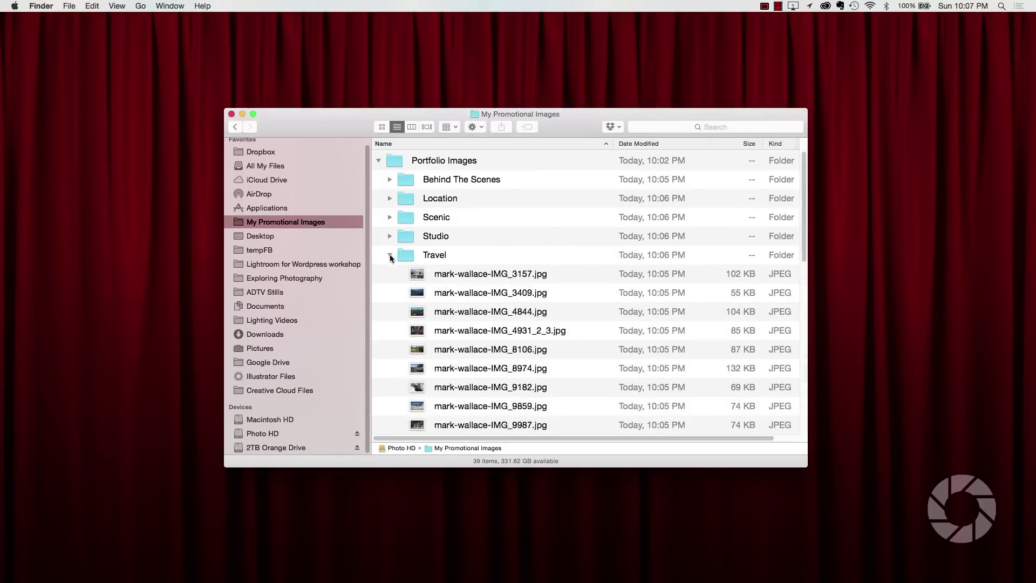
{"action": "left_click", "coordinate": [465, 275]}
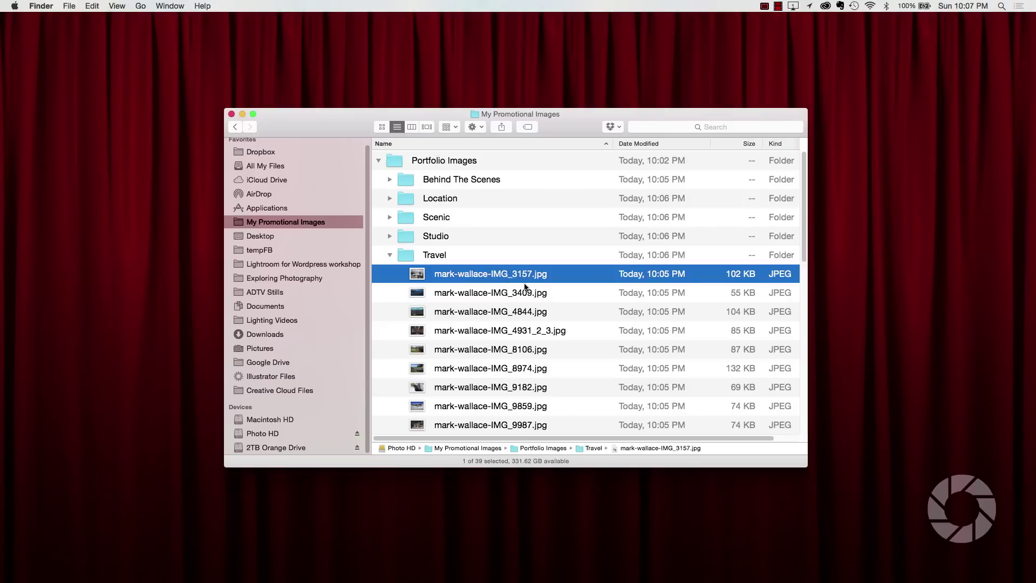
{"action": "key", "text": "space"}
{"action": "key", "text": "Down"}
{"action": "key", "text": "Down"}
{"action": "key", "text": "Down"}
{"action": "key", "text": "Down"}
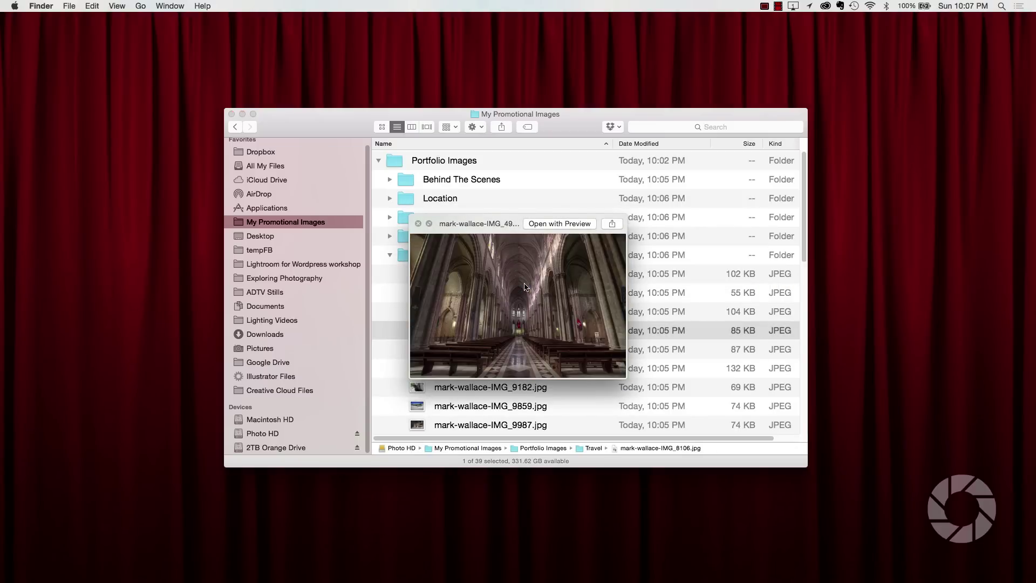
{"action": "key", "text": "Down"}
{"action": "key", "text": "Down"}
{"action": "key", "text": "Down"}
{"action": "key", "text": "Down"}
{"action": "key", "text": "Down"}
{"action": "key", "text": "Down"}
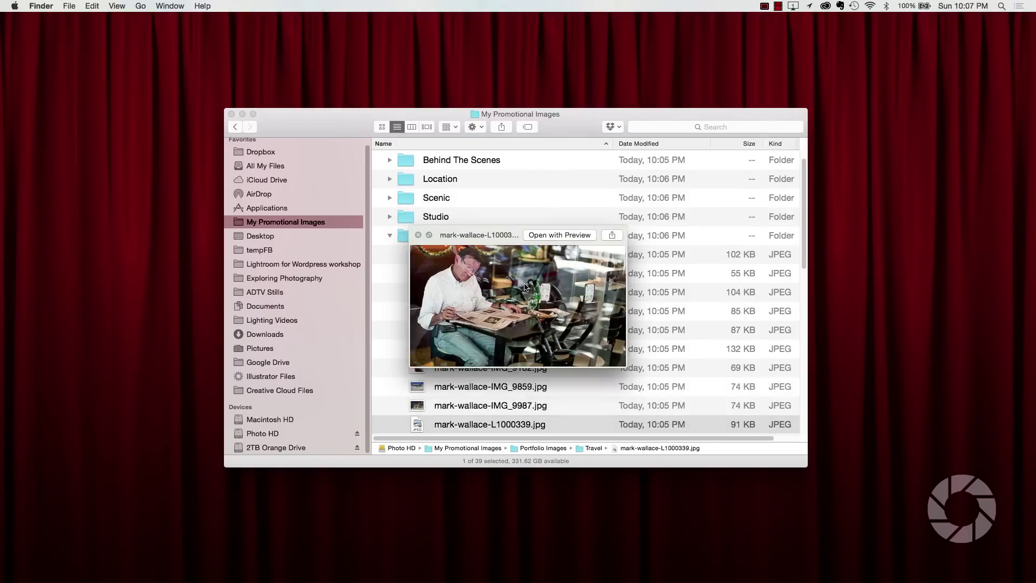
{"action": "key", "text": "space"}
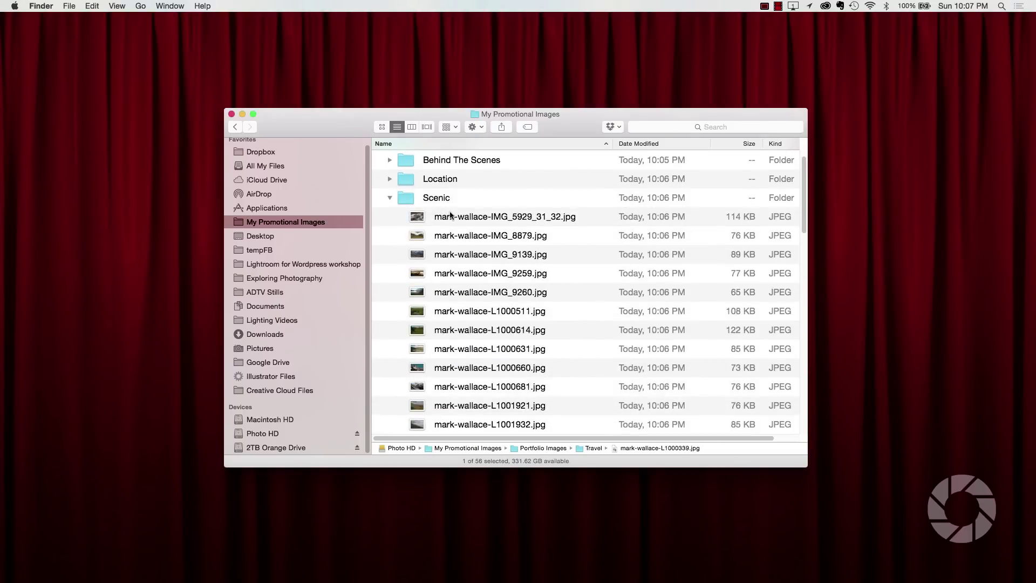
Quick Look the Scenic JPEGs, collapse Scenic and Travel, and return to Lightroom.
{"action": "left_click", "coordinate": [452, 216]}
{"action": "key", "text": "space"}
{"action": "key", "text": "Down"}
{"action": "key", "text": "Down"}
{"action": "key", "text": "Down"}
{"action": "key", "text": "Down"}
{"action": "key", "text": "Down"}
{"action": "key", "text": "Down"}
{"action": "key", "text": "Down"}
{"action": "key", "text": "Down"}
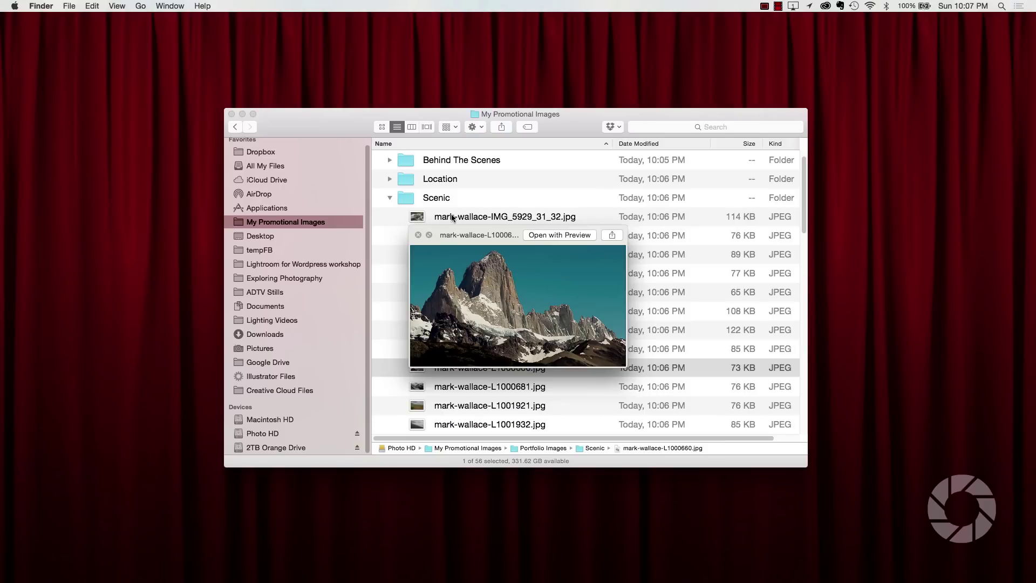
{"action": "key", "text": "space"}
{"action": "left_click", "coordinate": [390, 197]}
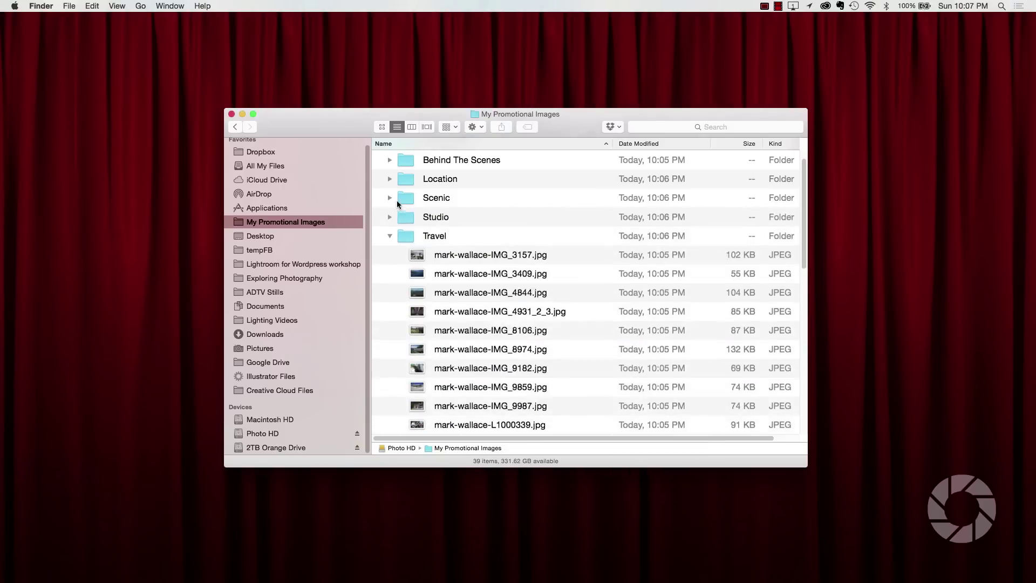
{"action": "left_click", "coordinate": [390, 235]}
{"action": "key", "text": "super+Tab"}
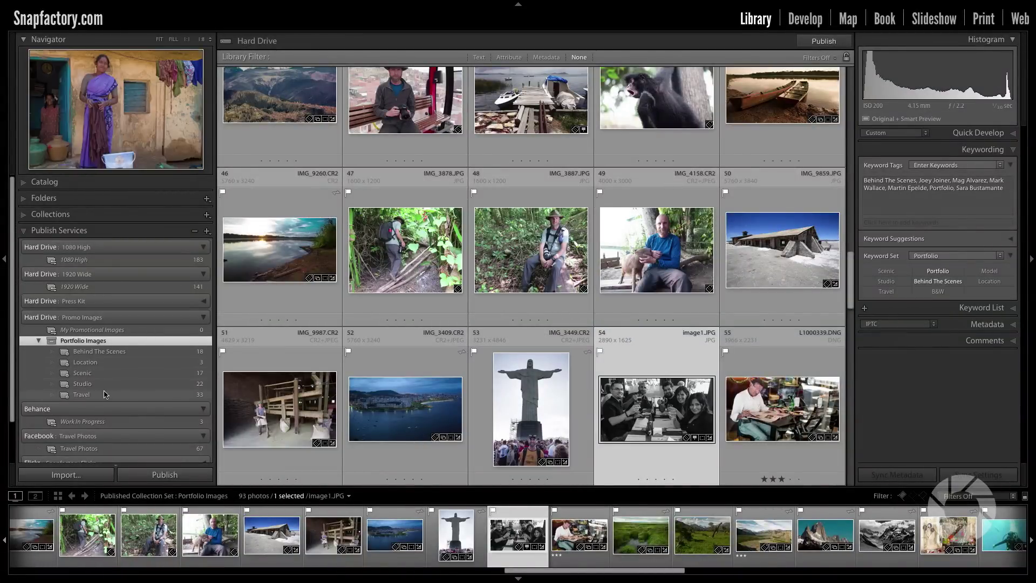
{"action": "key", "text": "super+Tab"}
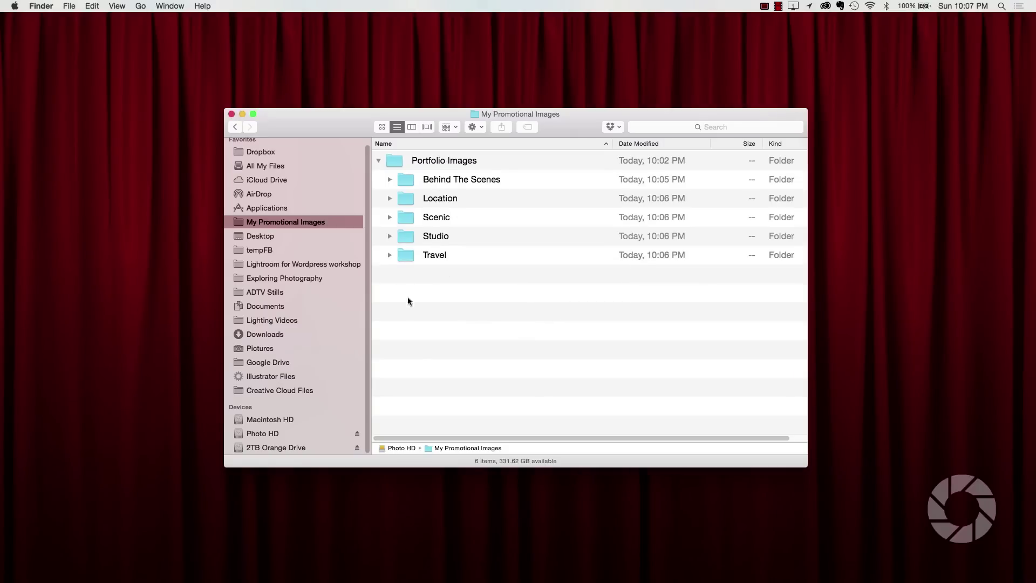
{"action": "key", "text": "super+Tab"}
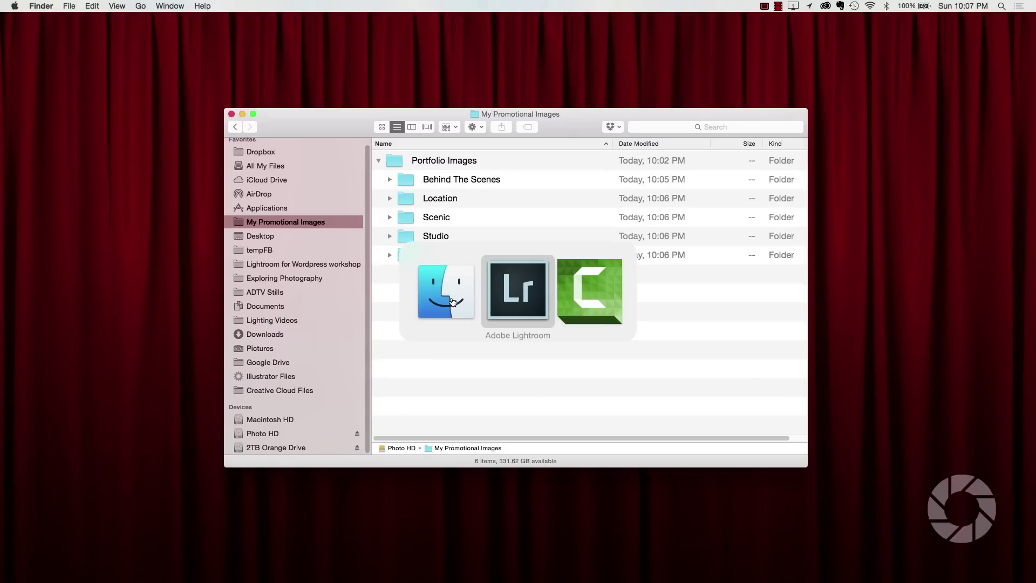